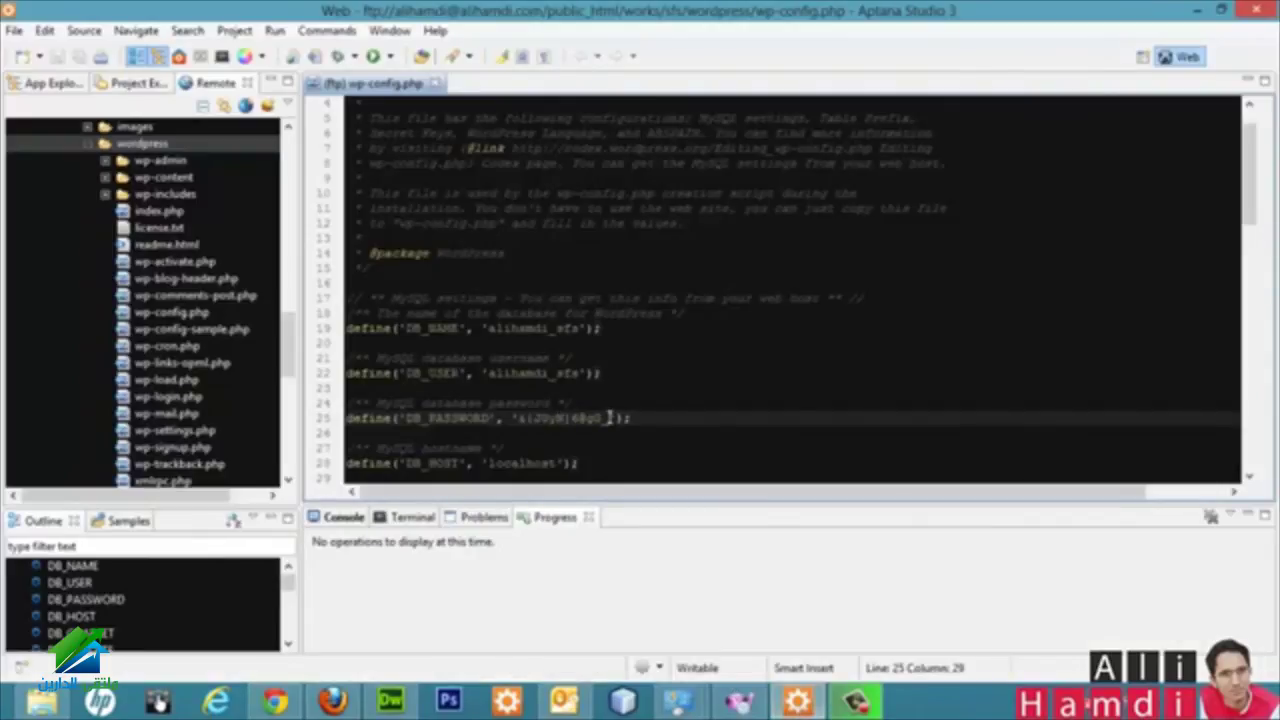
Step: Correct the DB_PASSWORD on line 25 and save wp-config.php to the server from Aptana
text(0)
key(ctrl+s)
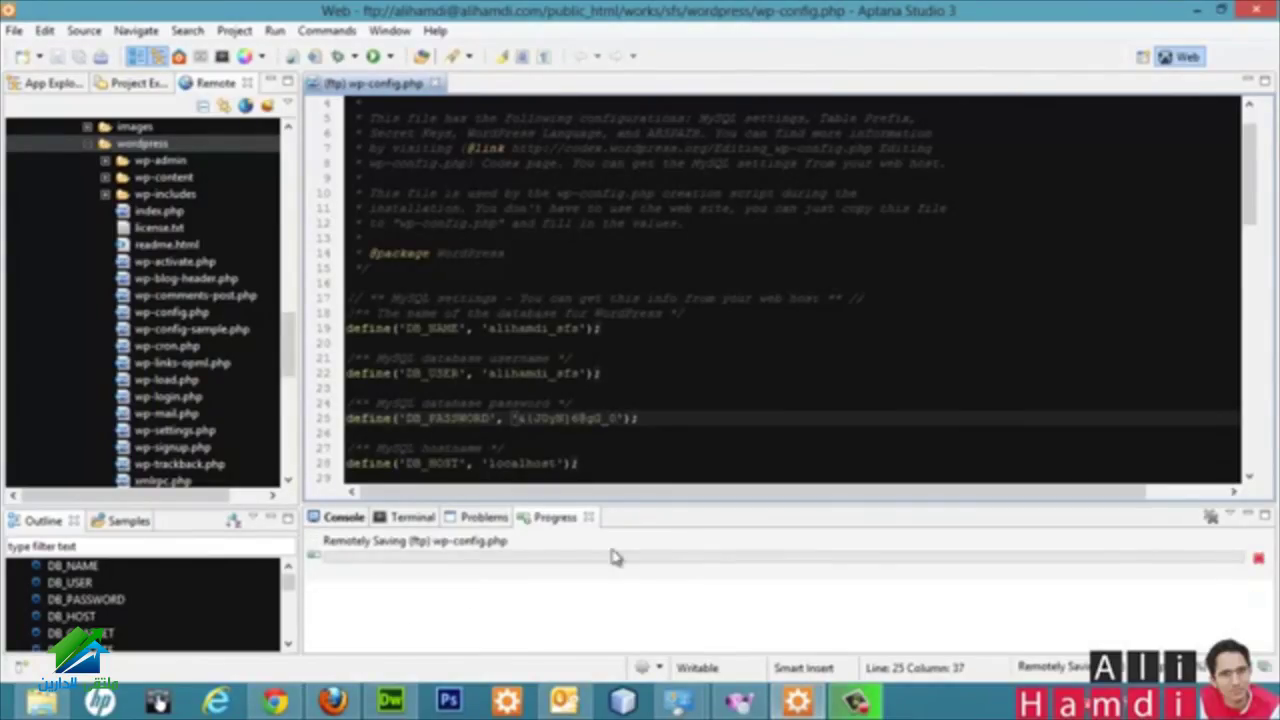
click(274, 703)
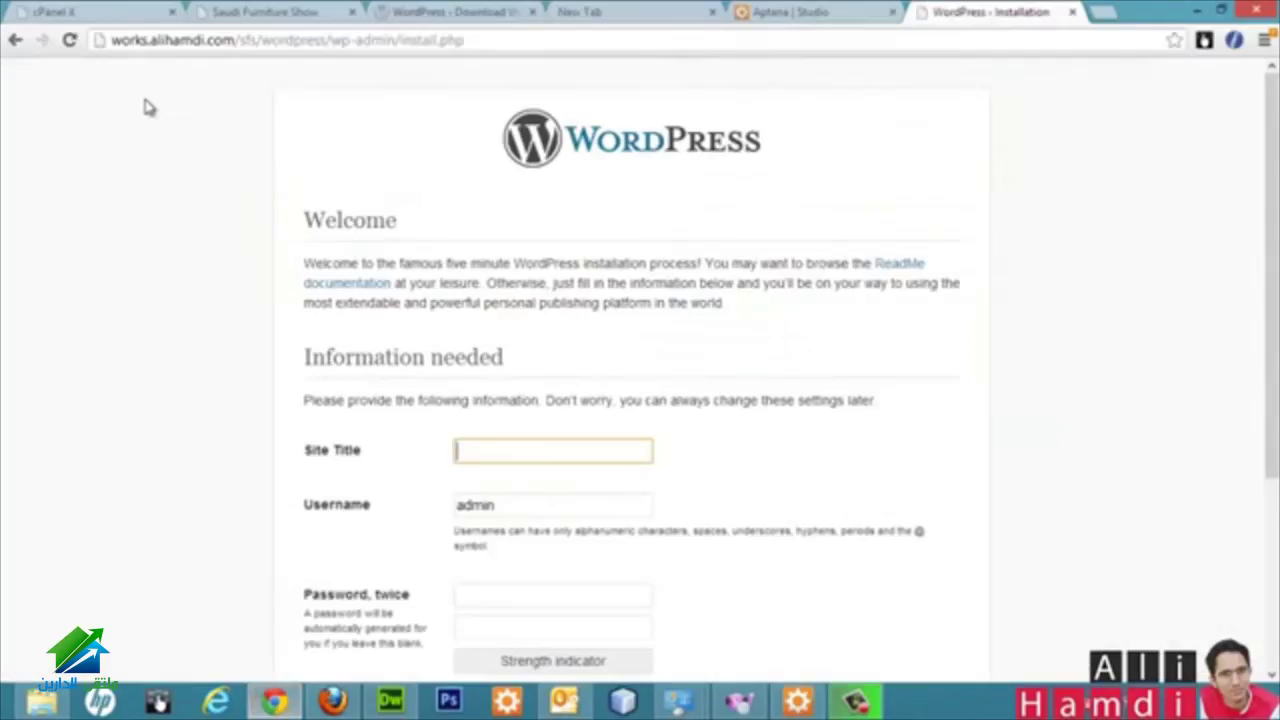
Step: Load the site's /wordpress address, which shows a database connection error
click(16, 40)
click(320, 38)
click(320, 38)
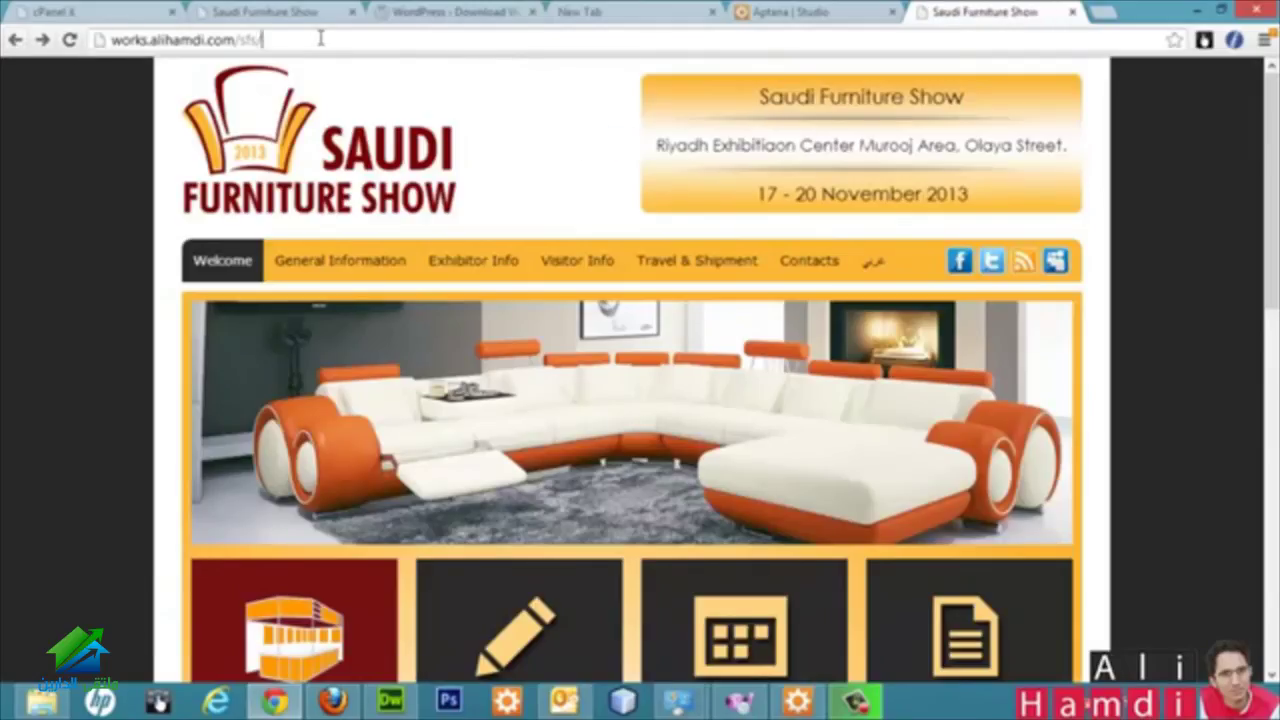
text(wordpress)
key(Return)
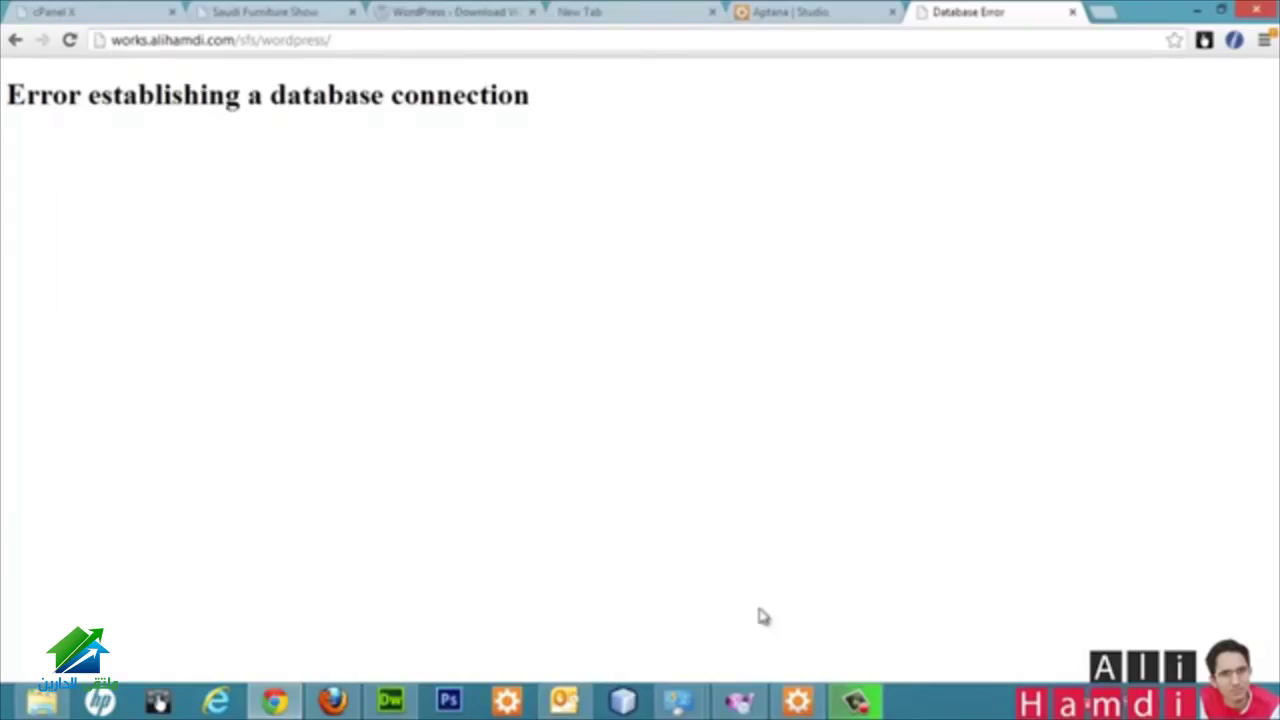
Step: Remove the extra password character in wp-config.php, re-save it, and reload the install page
click(797, 700)
key(BackSpace)
key(ctrl+s)
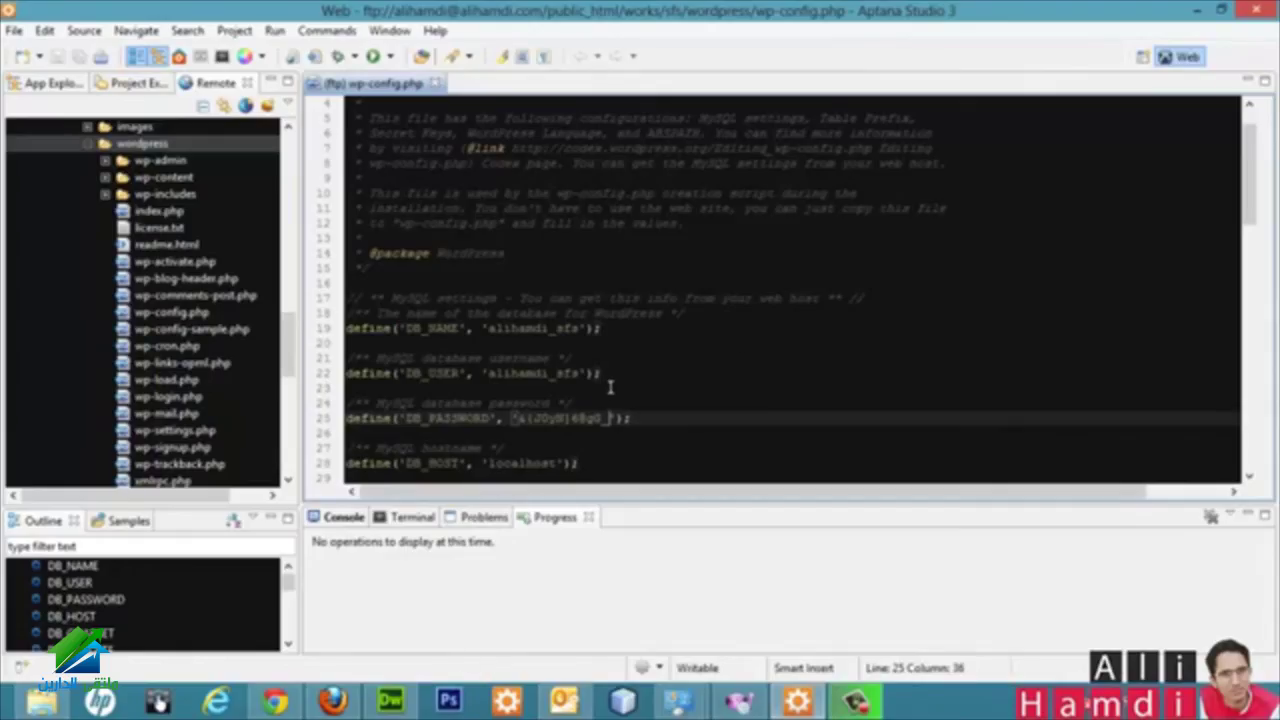
click(275, 702)
click(69, 41)
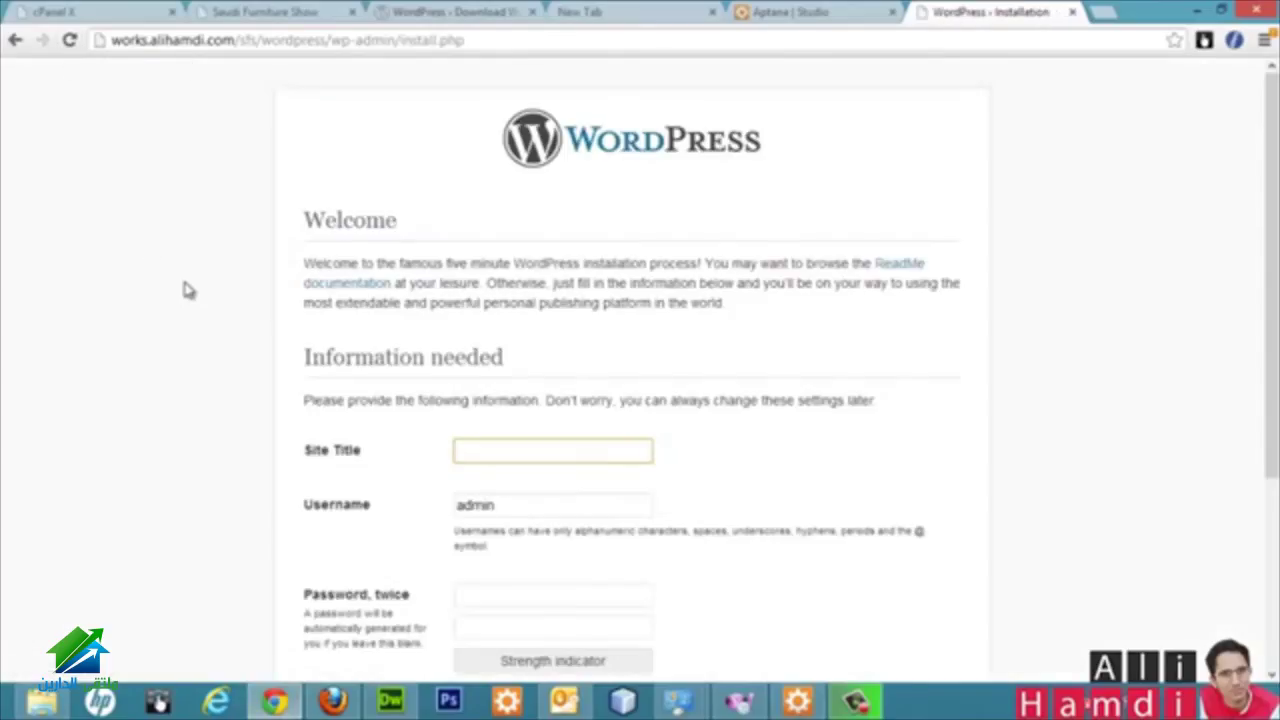
Step: Copy the heading 'Saudi Furniture Show' from the site page into the Site Title field
scroll(250, 299, down, 3)
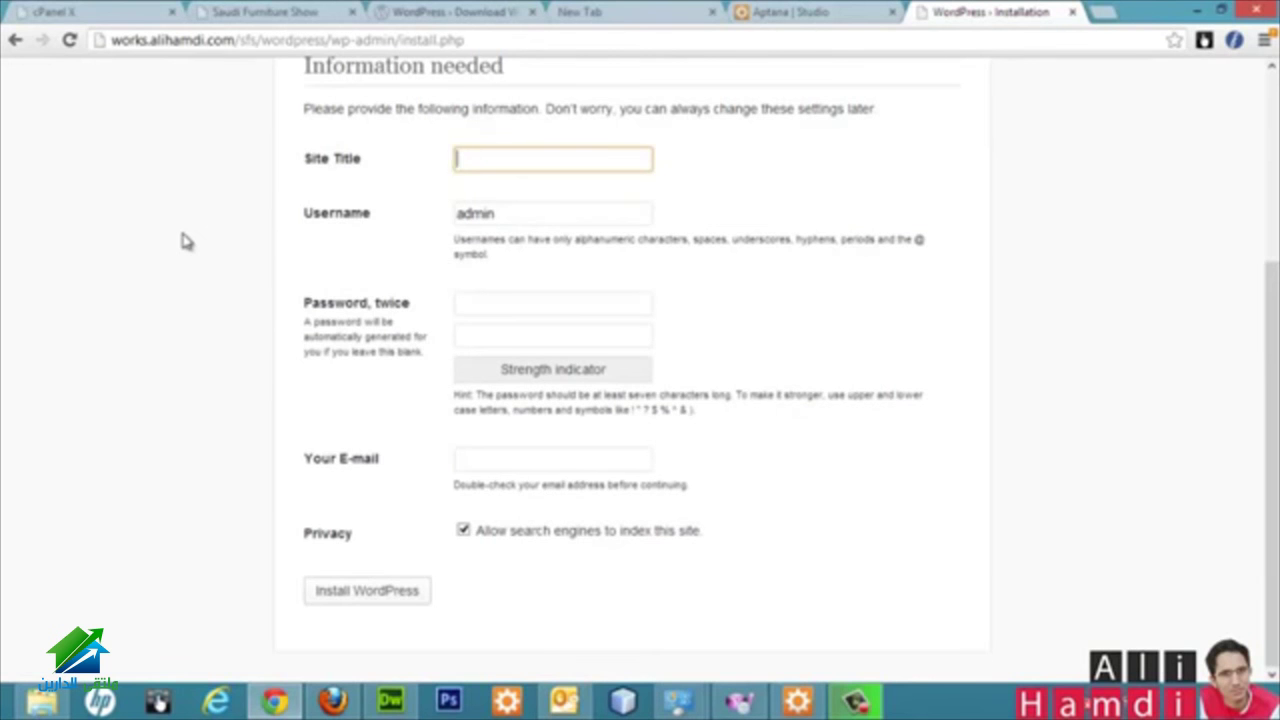
middle_click(15, 40)
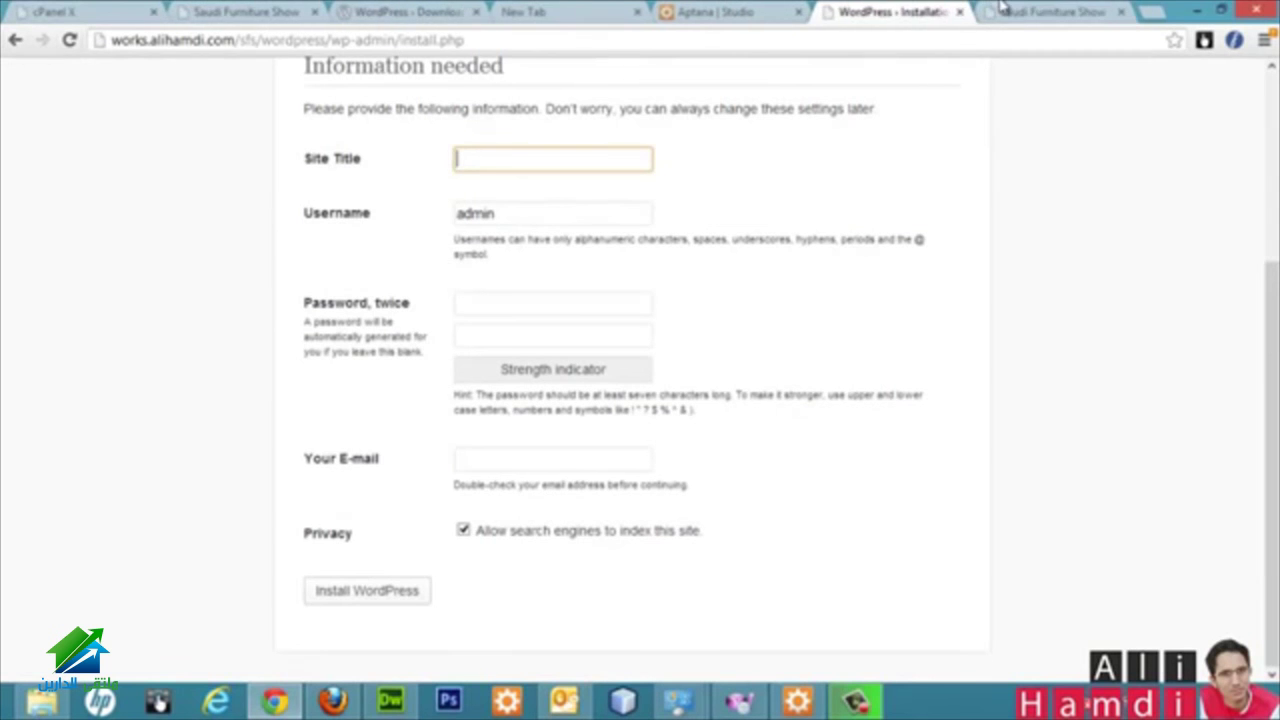
click(1017, 11)
scroll(260, 225, down, 5)
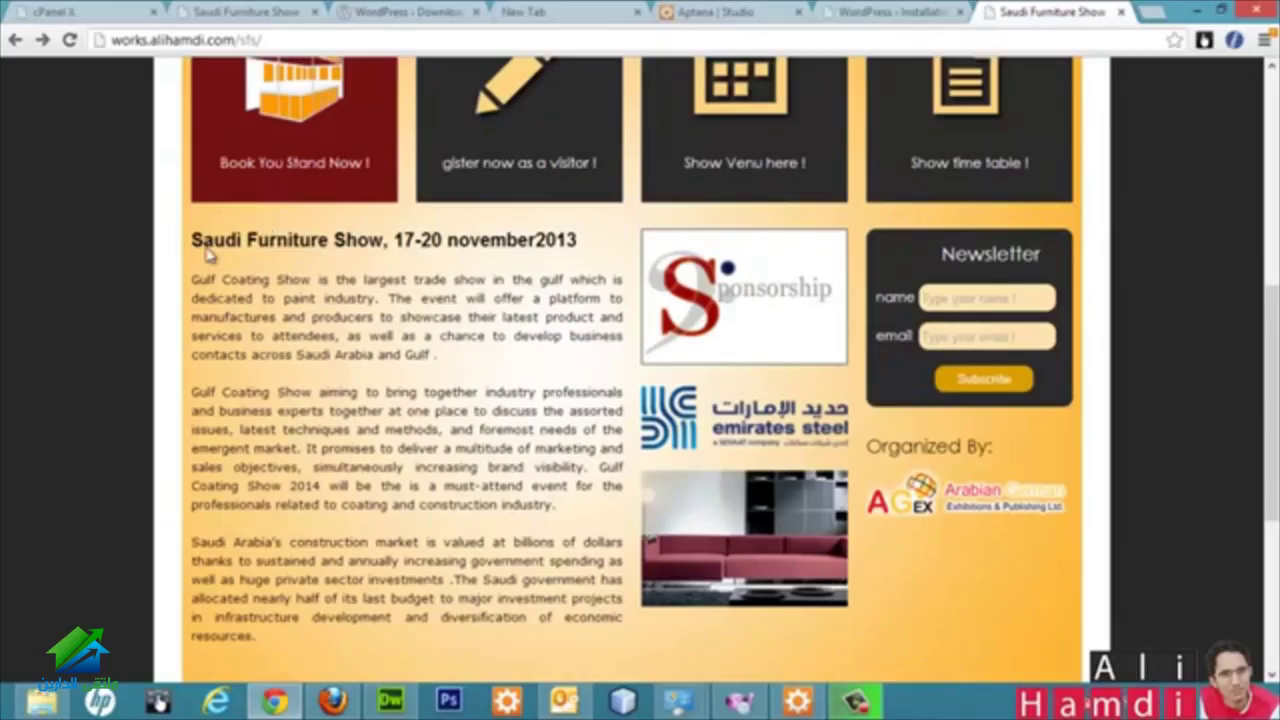
drag(194, 238, 386, 241)
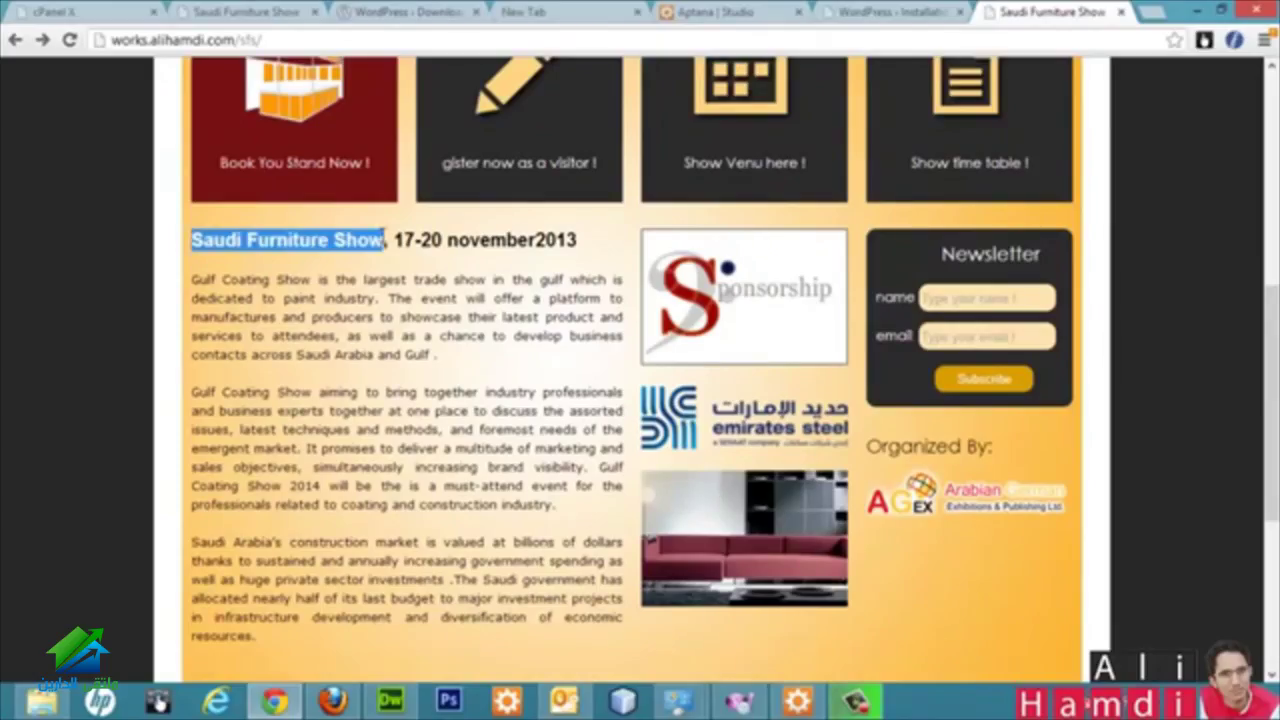
key(ctrl+c)
key(ctrl+shift+Tab)
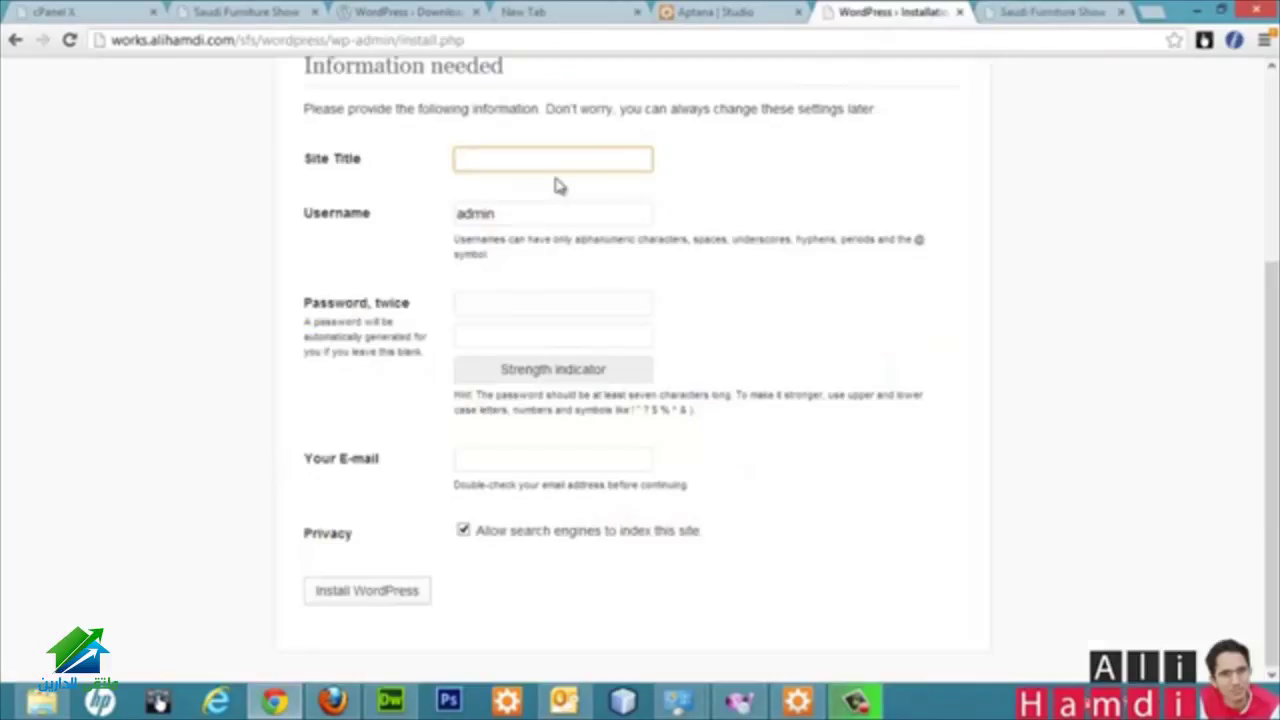
key(ctrl+v)
Step: Keep username admin, enter the admin password in both fields, and fill in the admin's e-mail
click(523, 213)
click(478, 304)
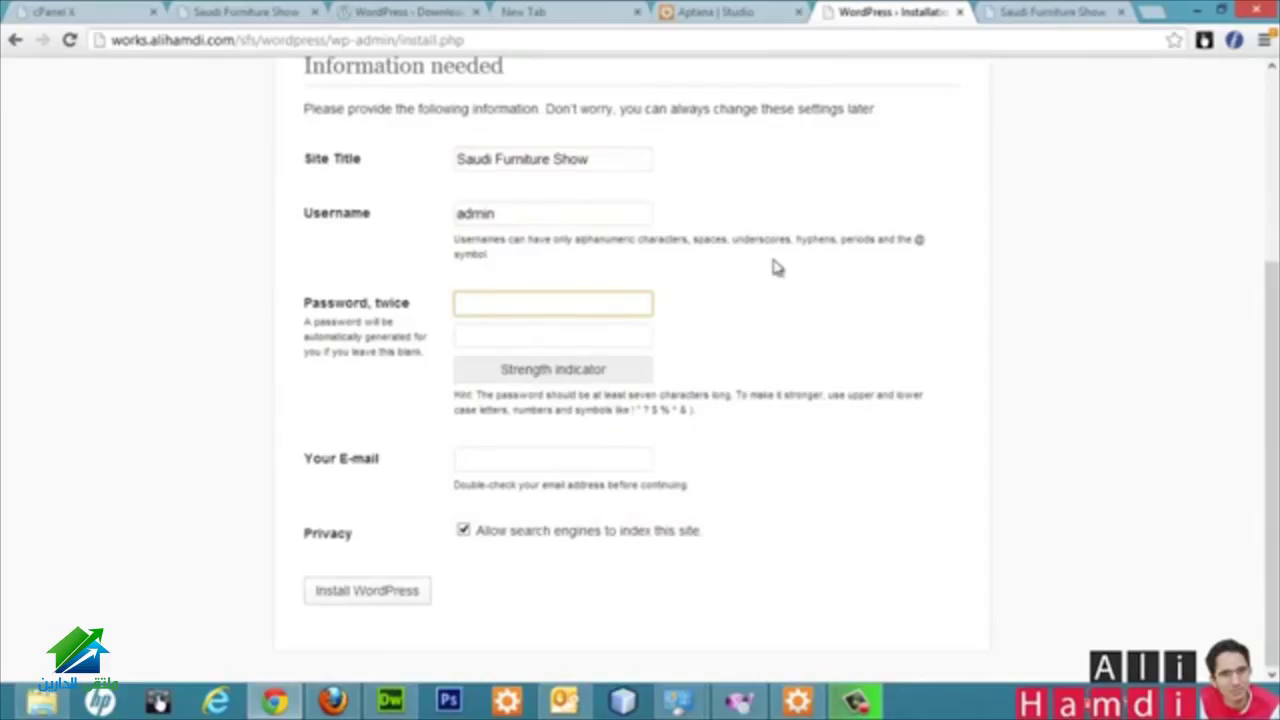
text(123456)
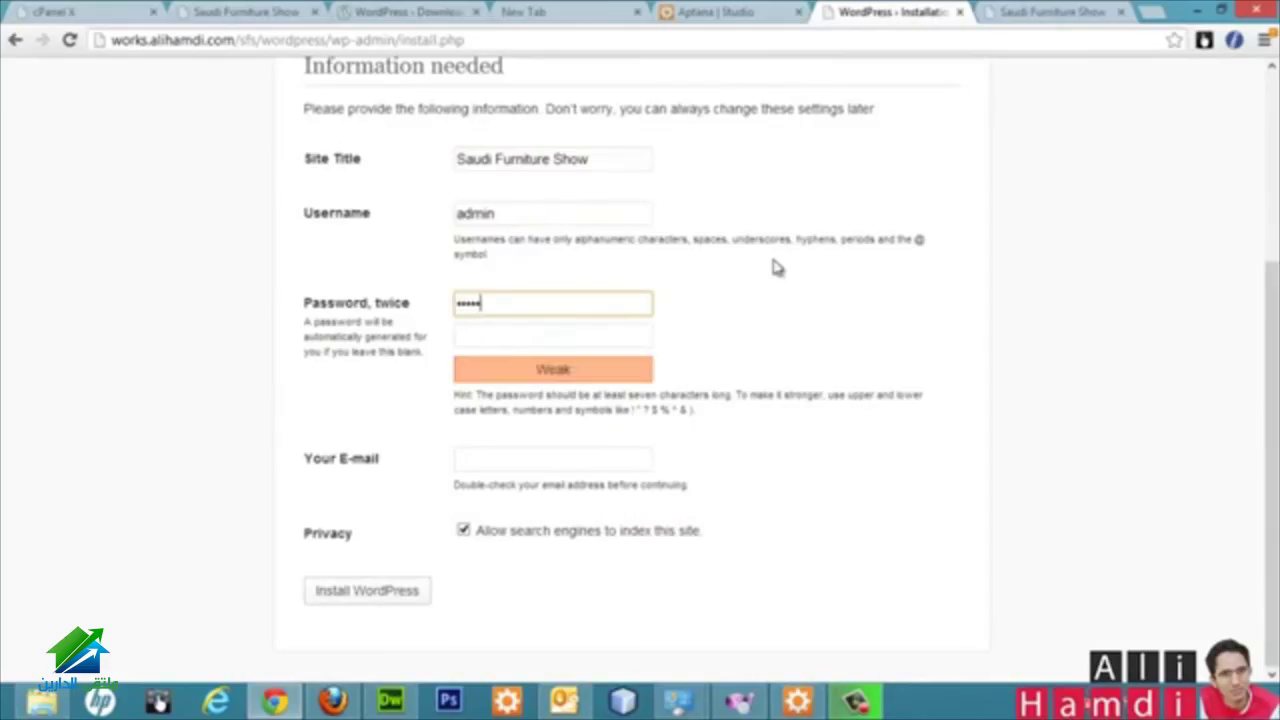
click(605, 331)
text(123456)
click(508, 455)
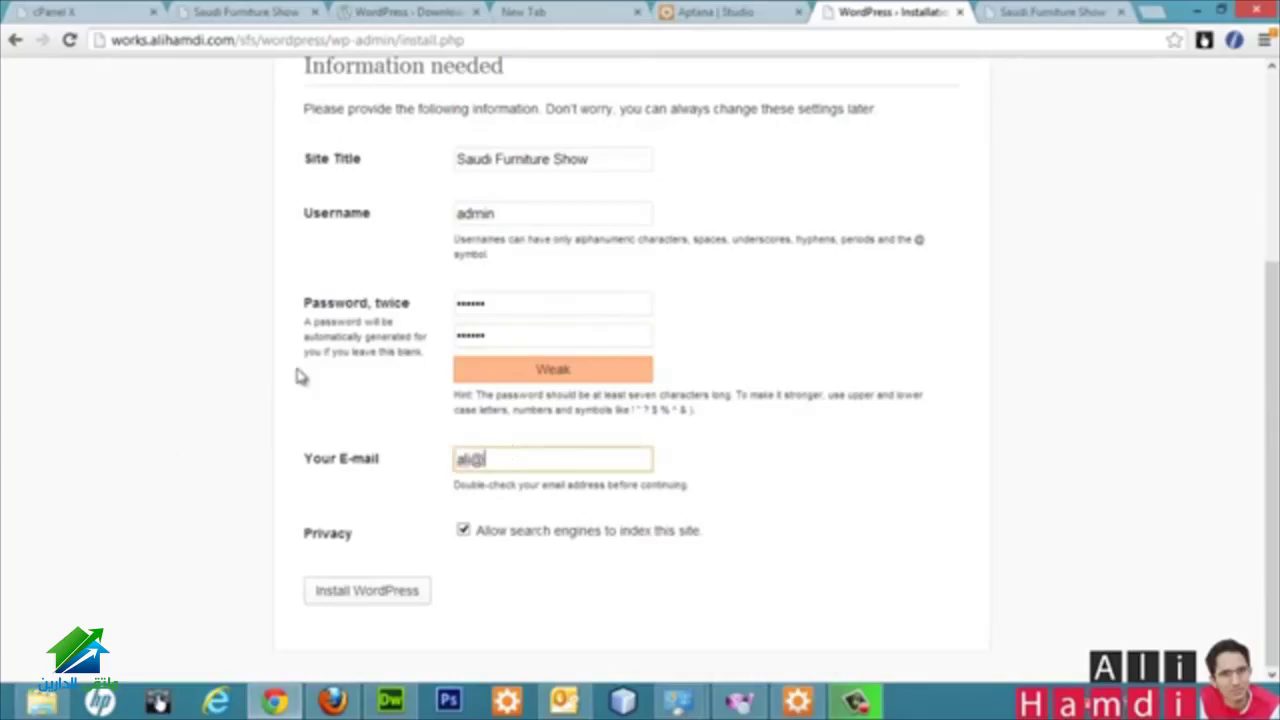
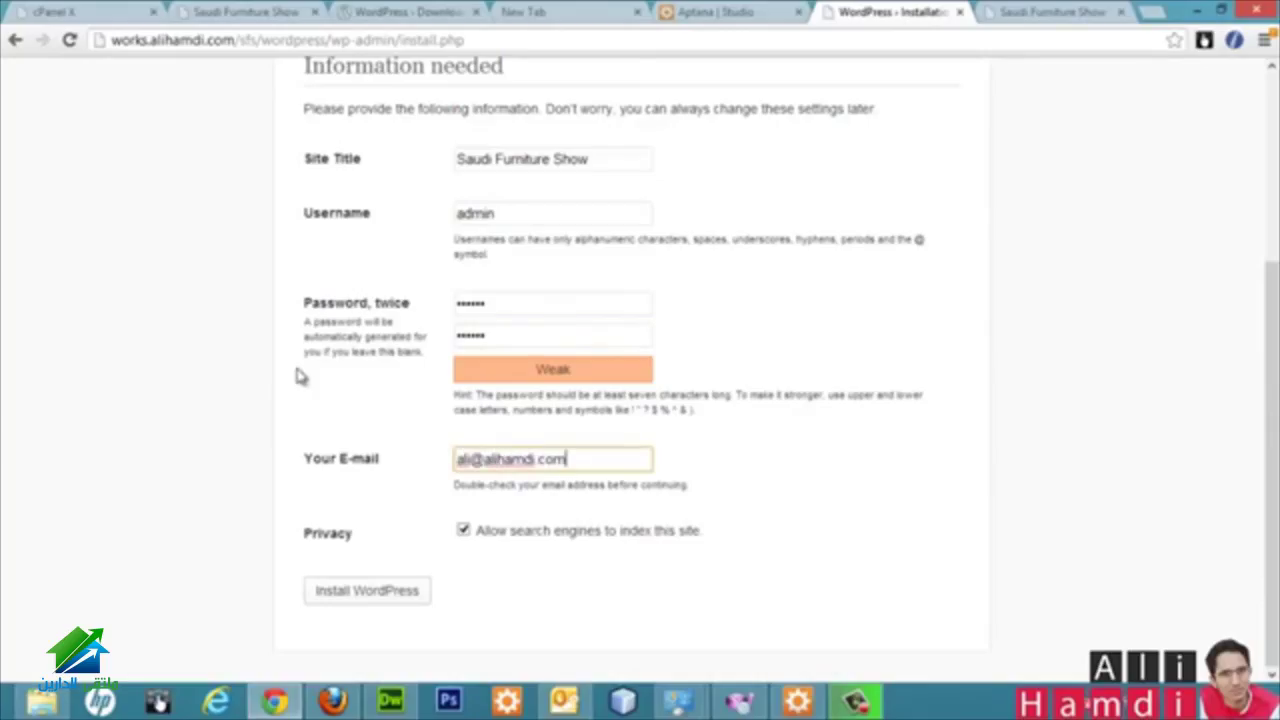
click(300, 376)
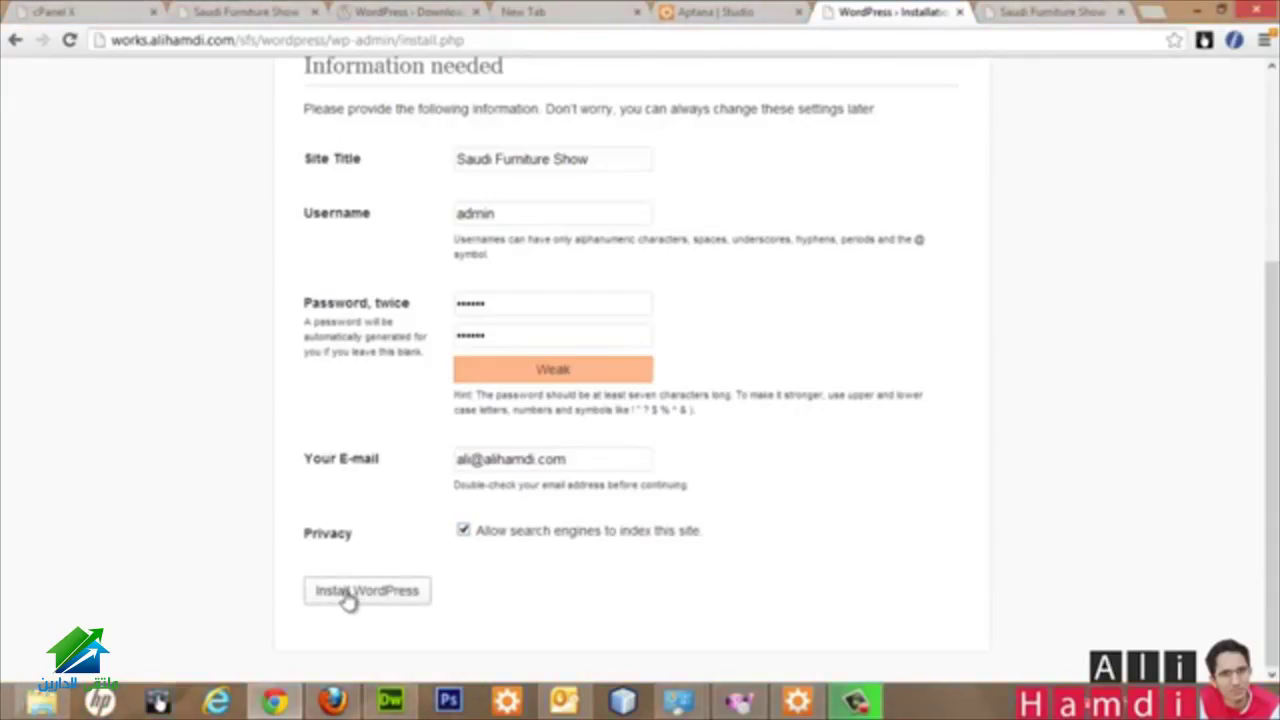
Step: Install WordPress and log in as admin, letting the browser remember the password
click(347, 592)
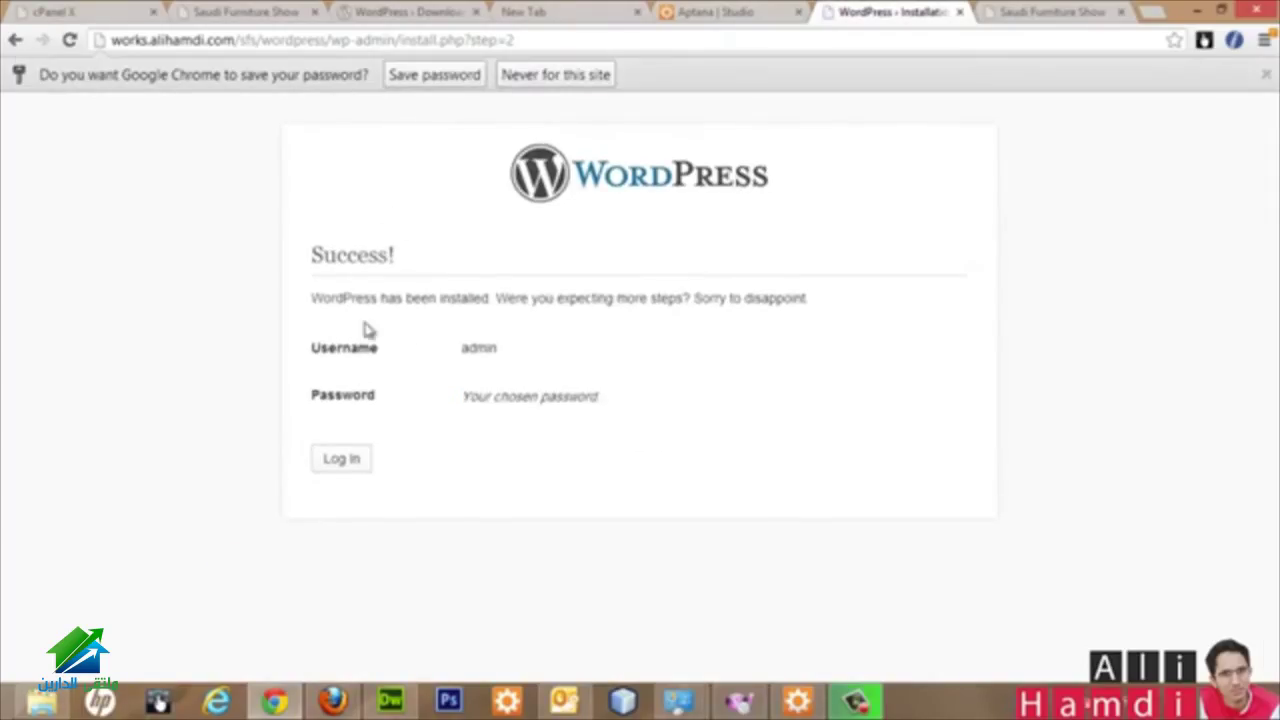
click(428, 80)
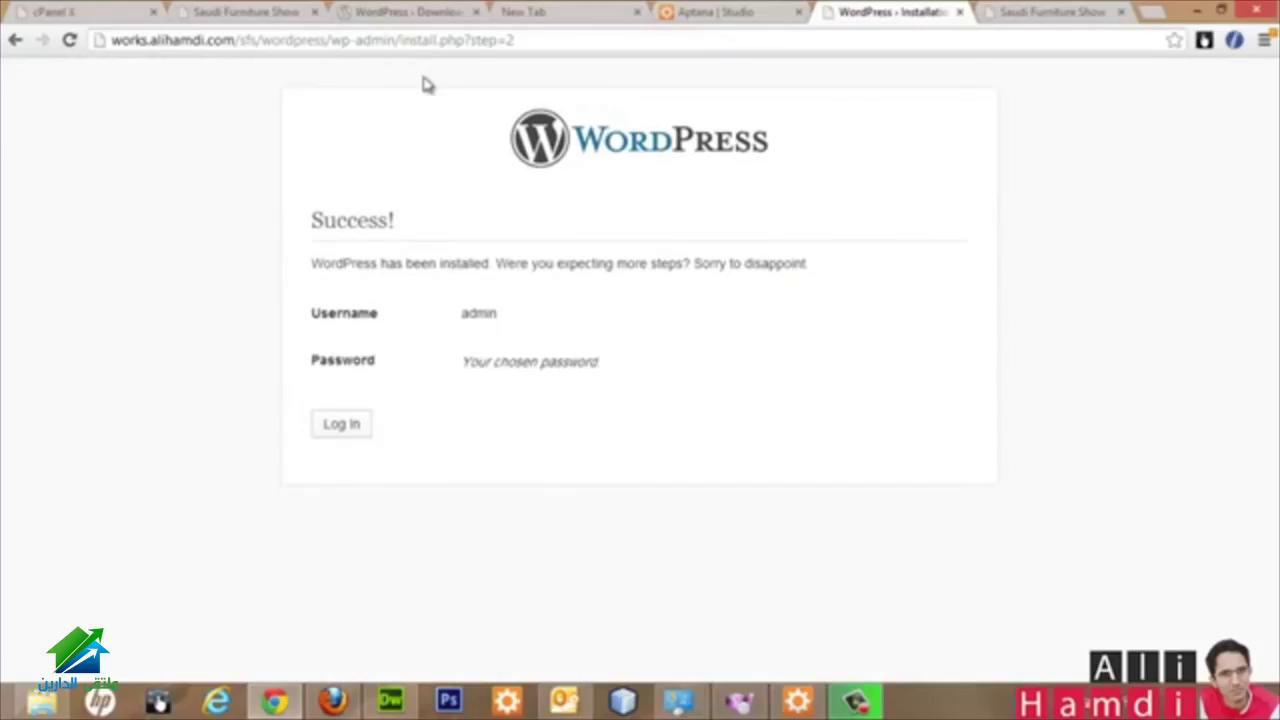
click(337, 438)
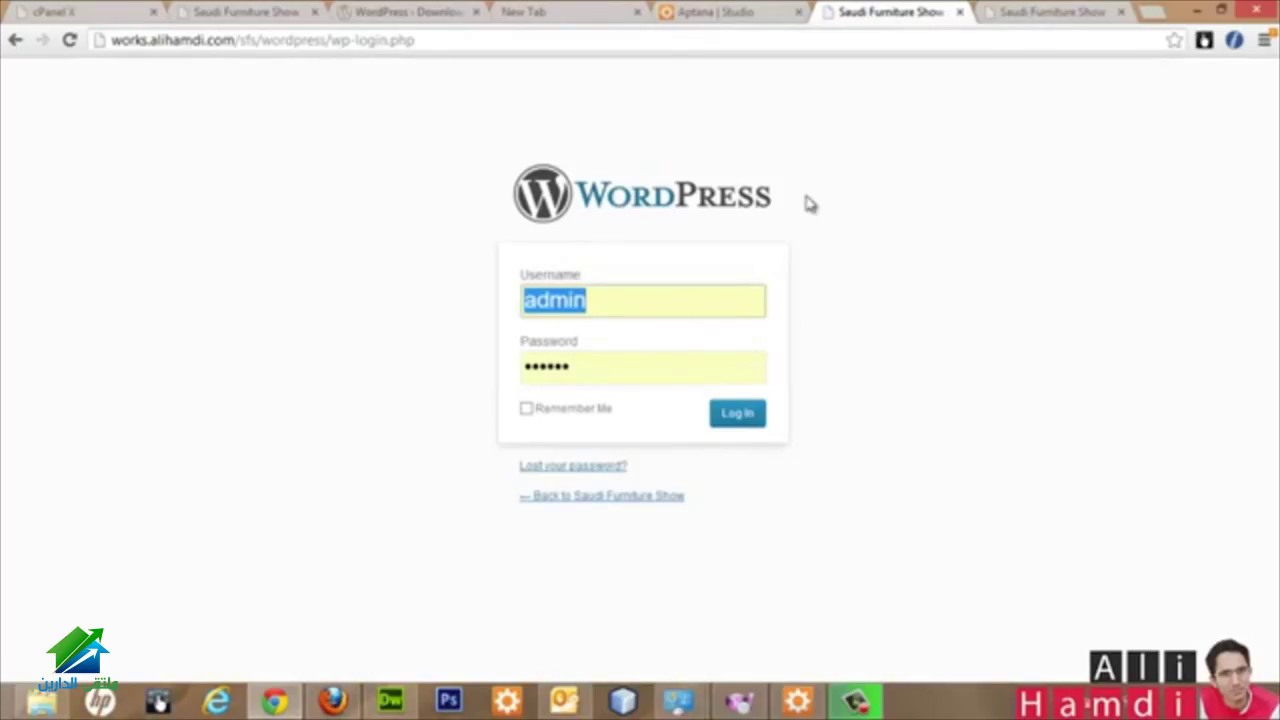
click(557, 312)
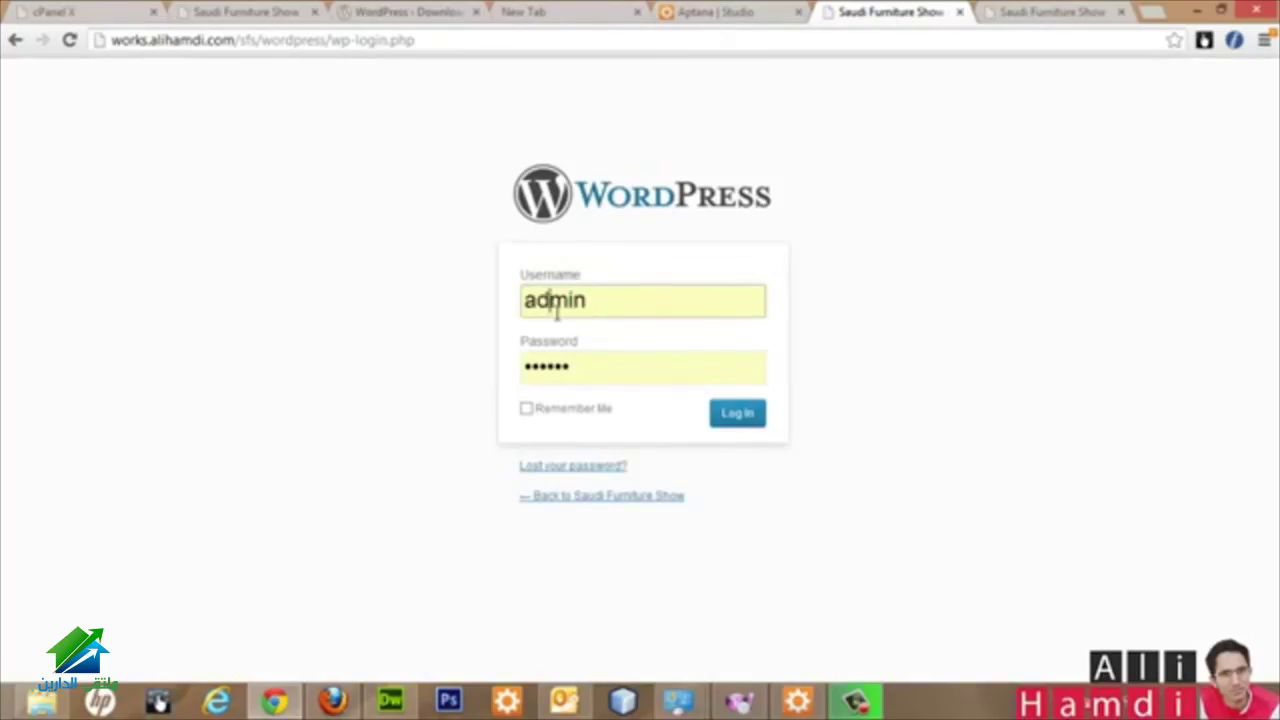
click(742, 424)
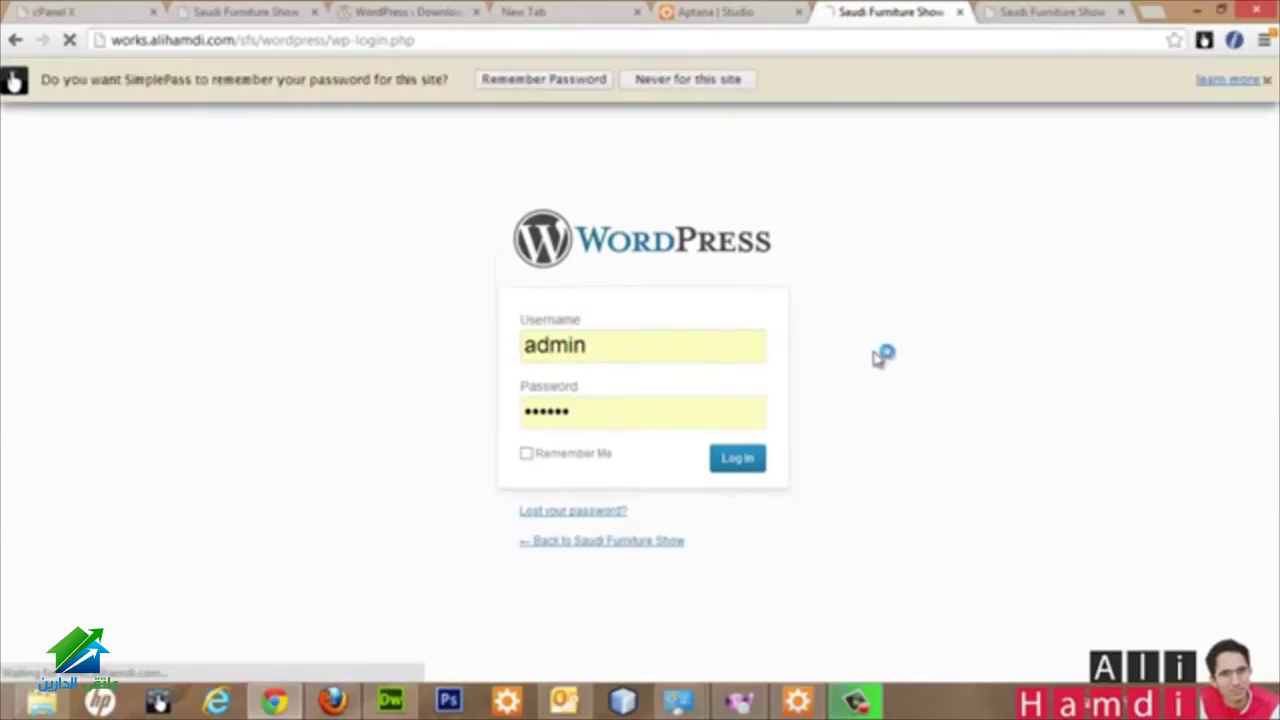
click(557, 83)
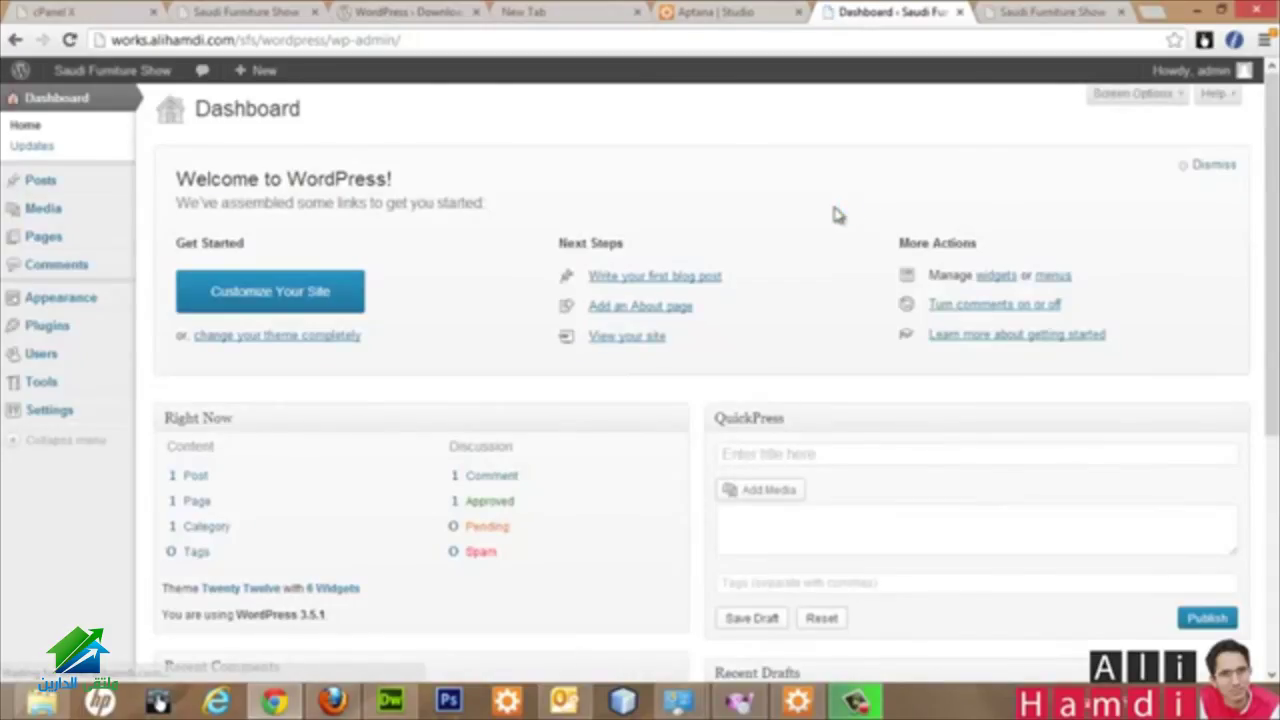
Step: Open the public Saudi Furniture Show site in a new tab and scroll through its front page
scroll(835, 212, down, 4)
scroll(829, 209, up, 4)
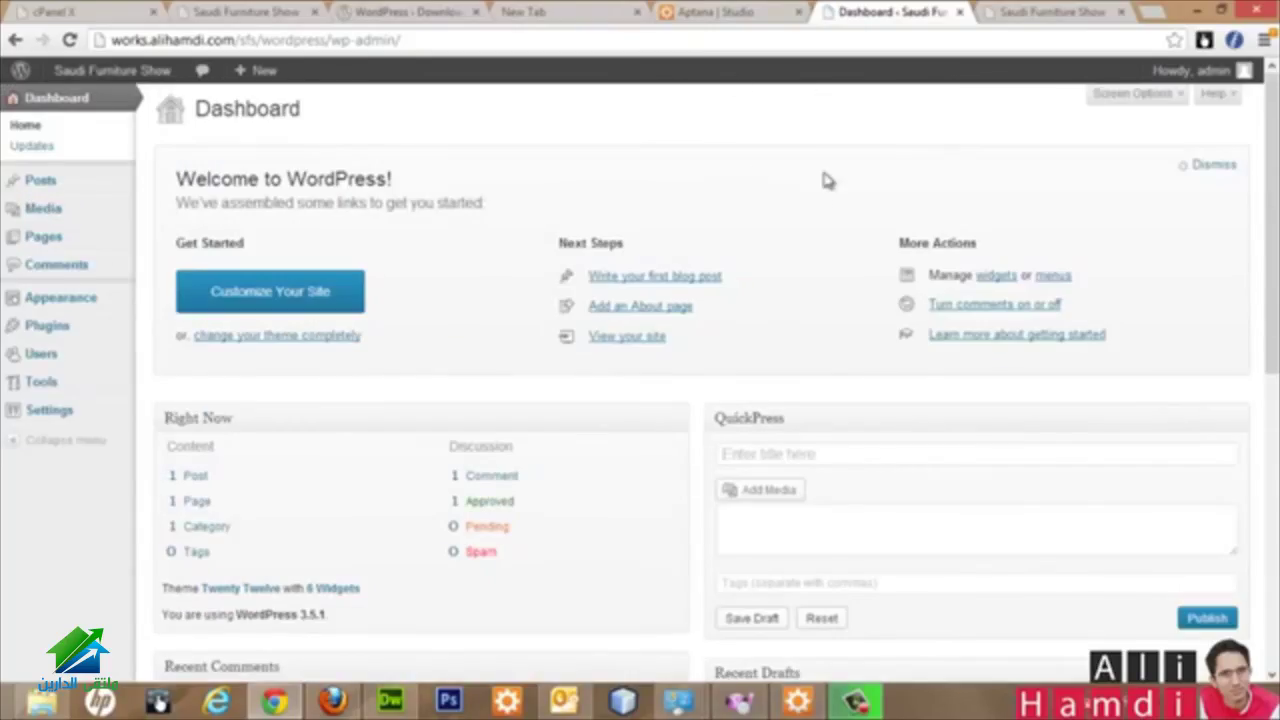
mouse_move(122, 71)
middle_click(78, 108)
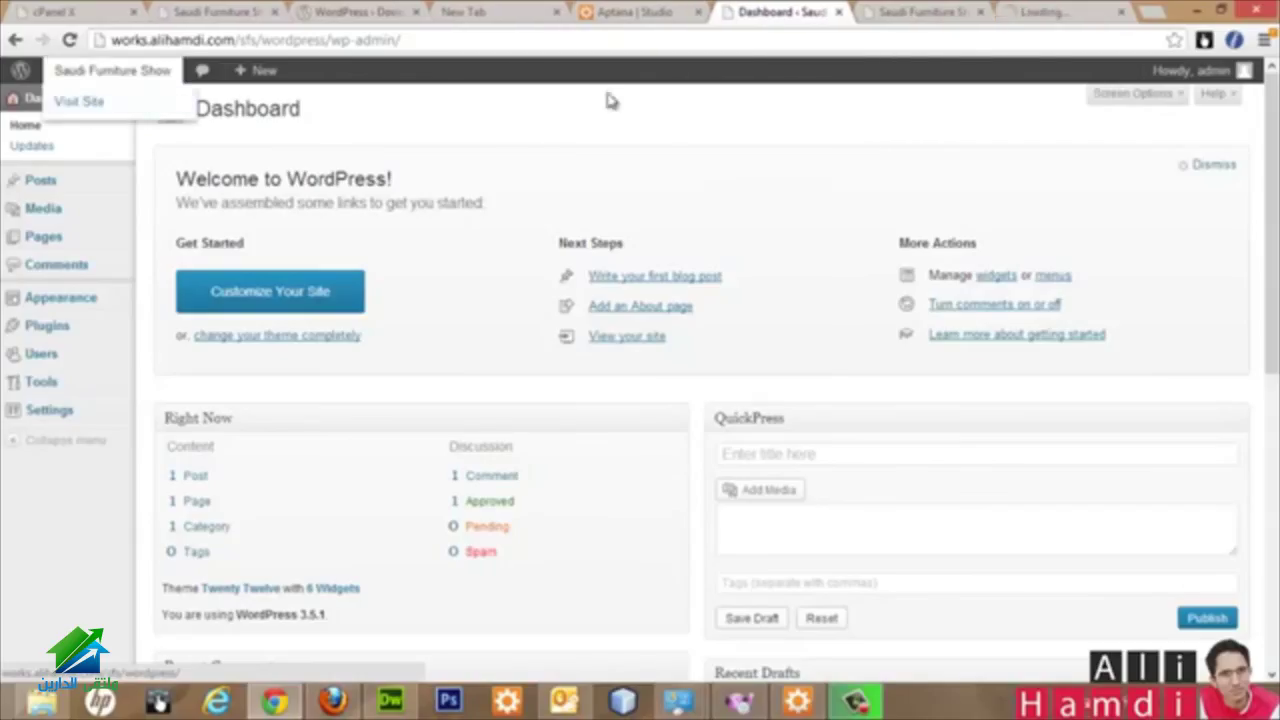
click(957, 18)
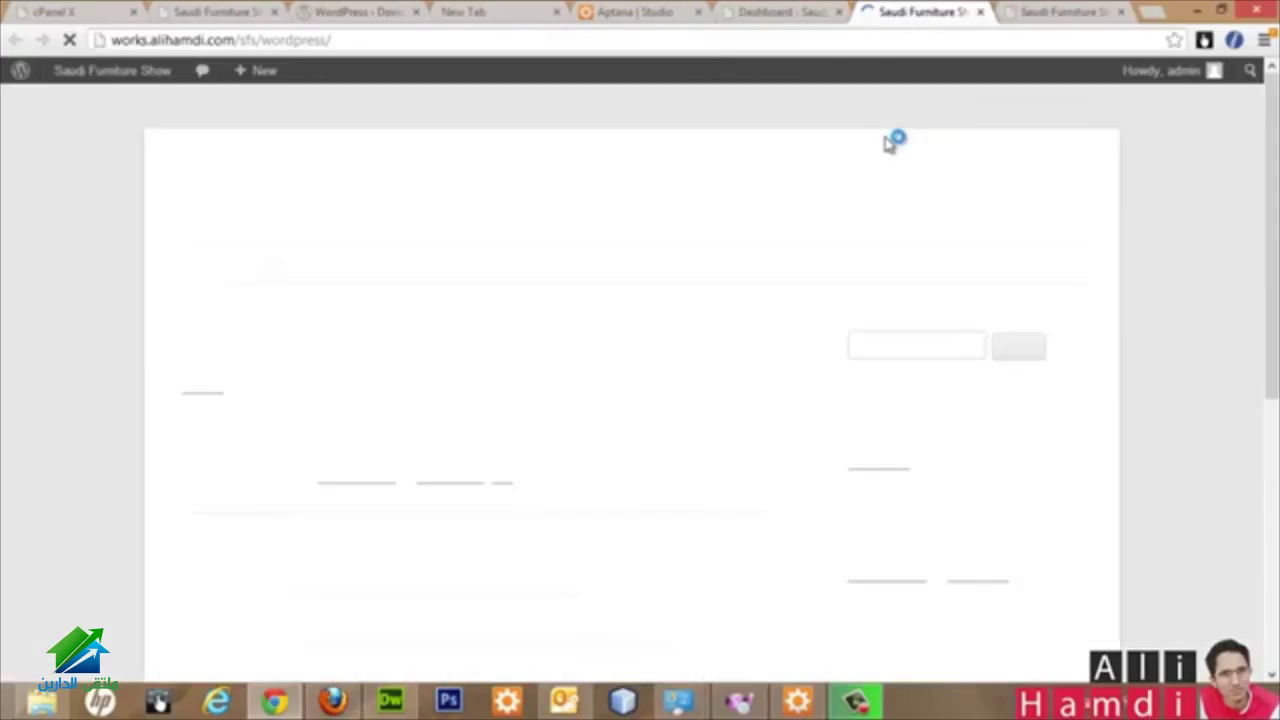
scroll(57, 246, down, 5)
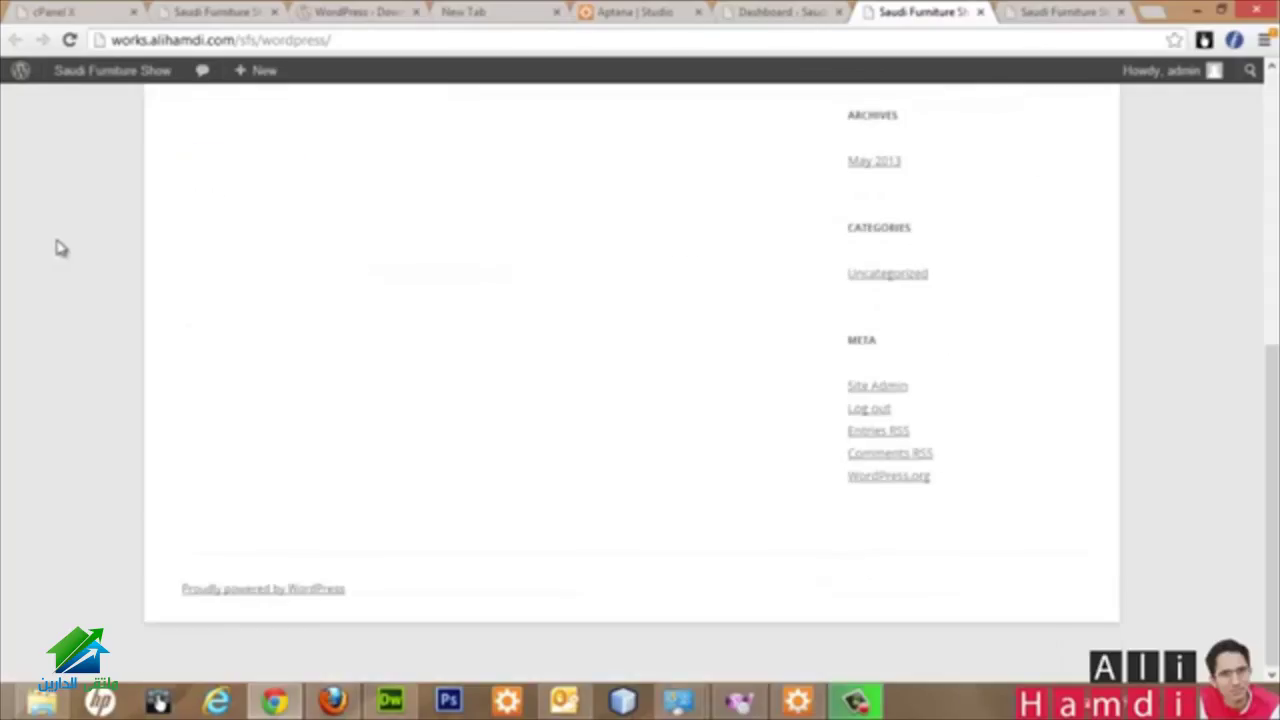
scroll(60, 248, up, 5)
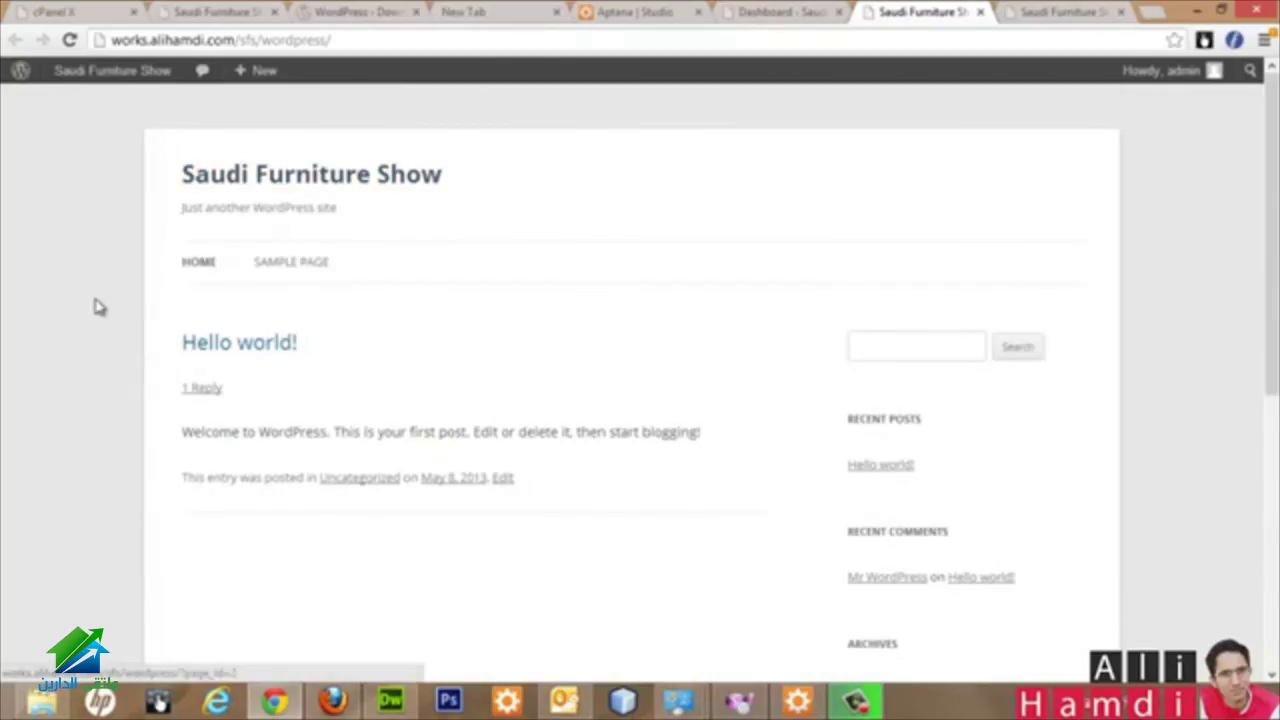
scroll(109, 311, down, 4)
scroll(650, 310, up, 4)
scroll(885, 320, down, 6)
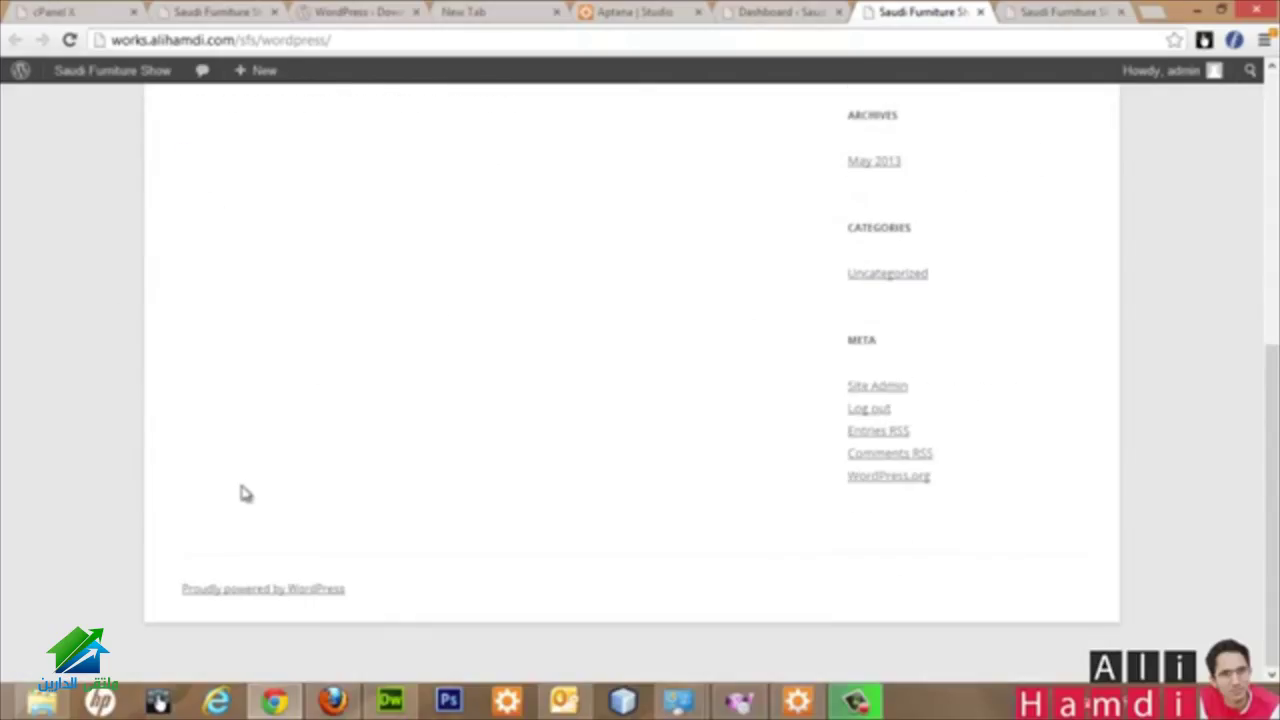
scroll(265, 374, up, 6)
Step: Switch between the front page and the admin Dashboard, ending on the Dashboard
click(790, 11)
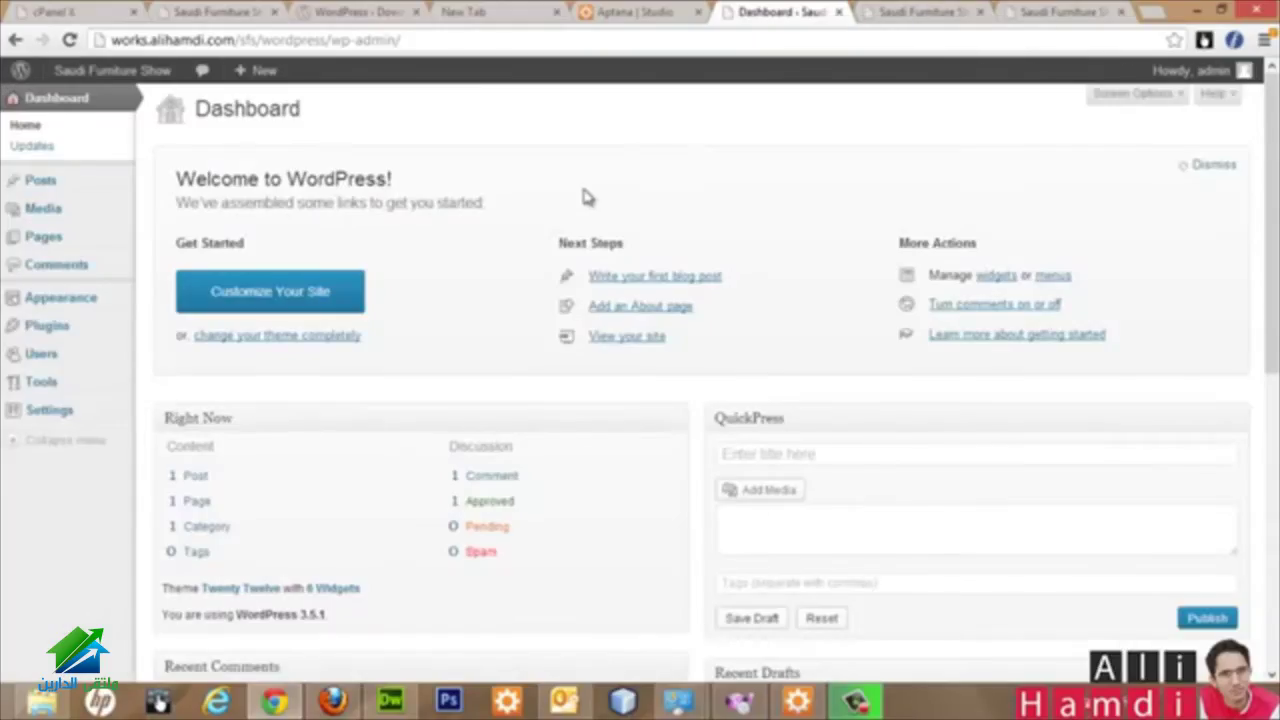
click(910, 12)
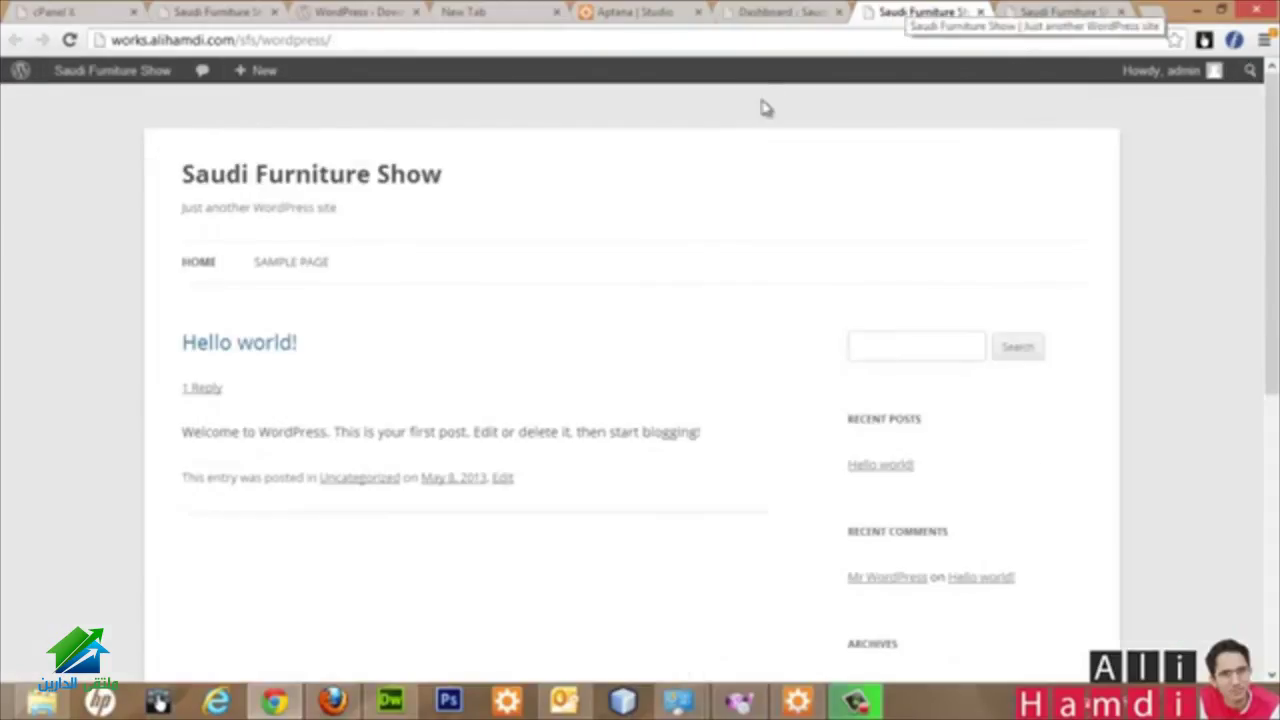
click(775, 12)
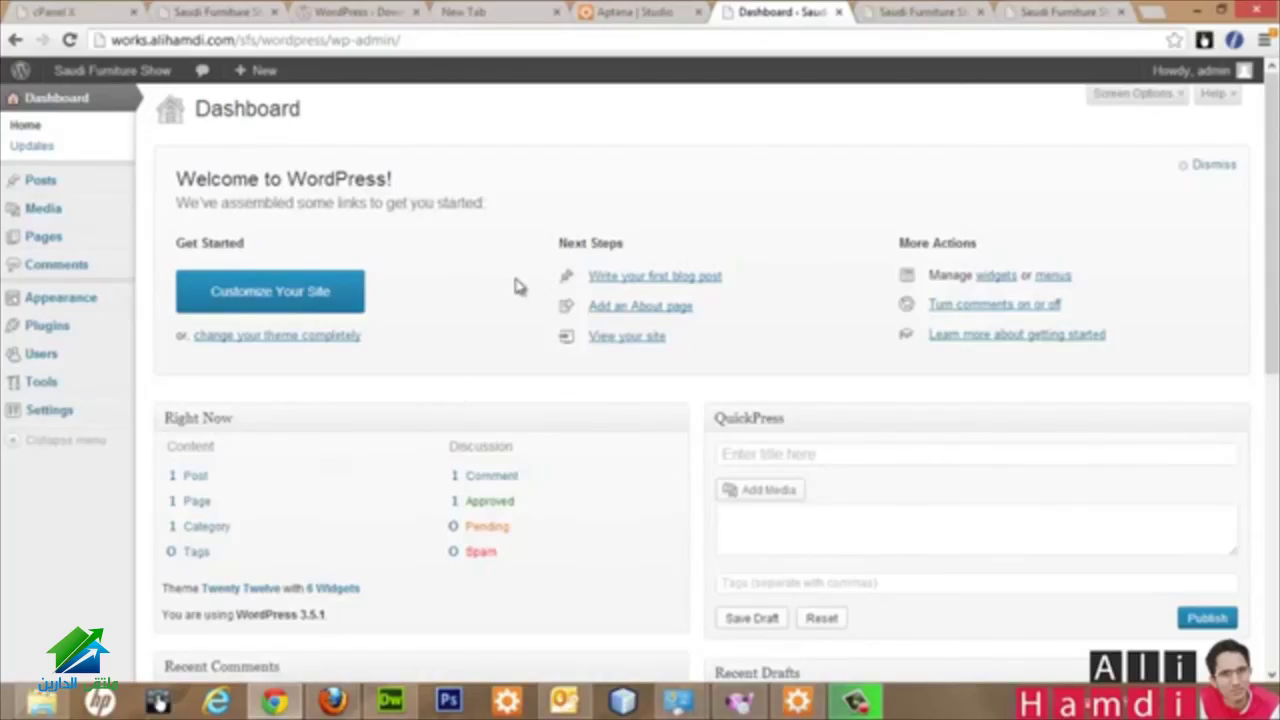
Step: Open the All Posts list showing the Hello world! post
scroll(491, 223, down, 4)
scroll(652, 400, down, 3)
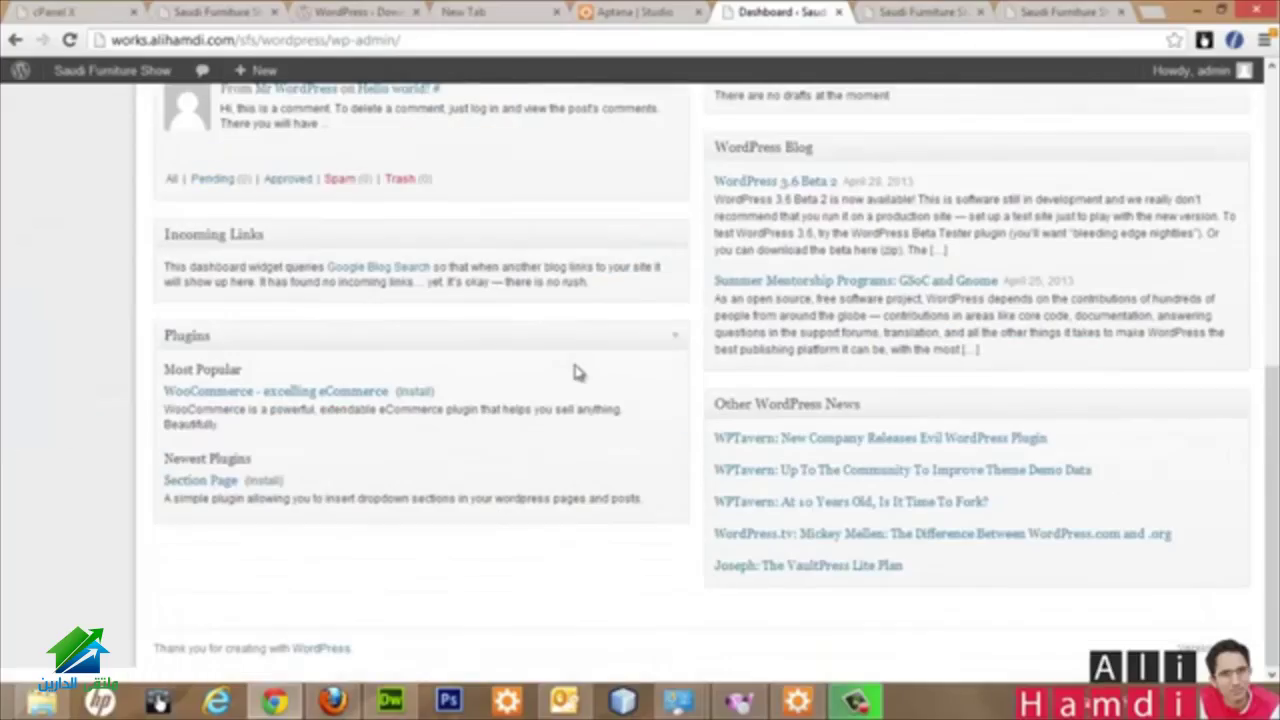
scroll(843, 337, up, 7)
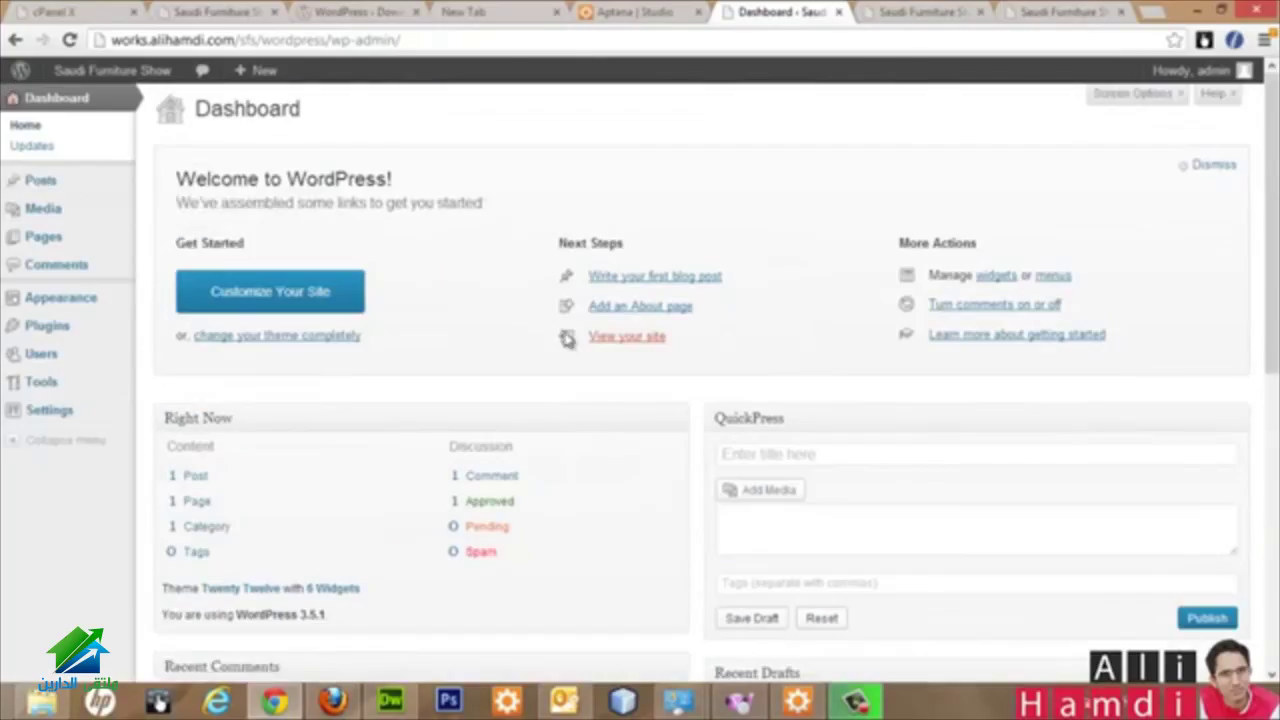
mouse_move(57, 188)
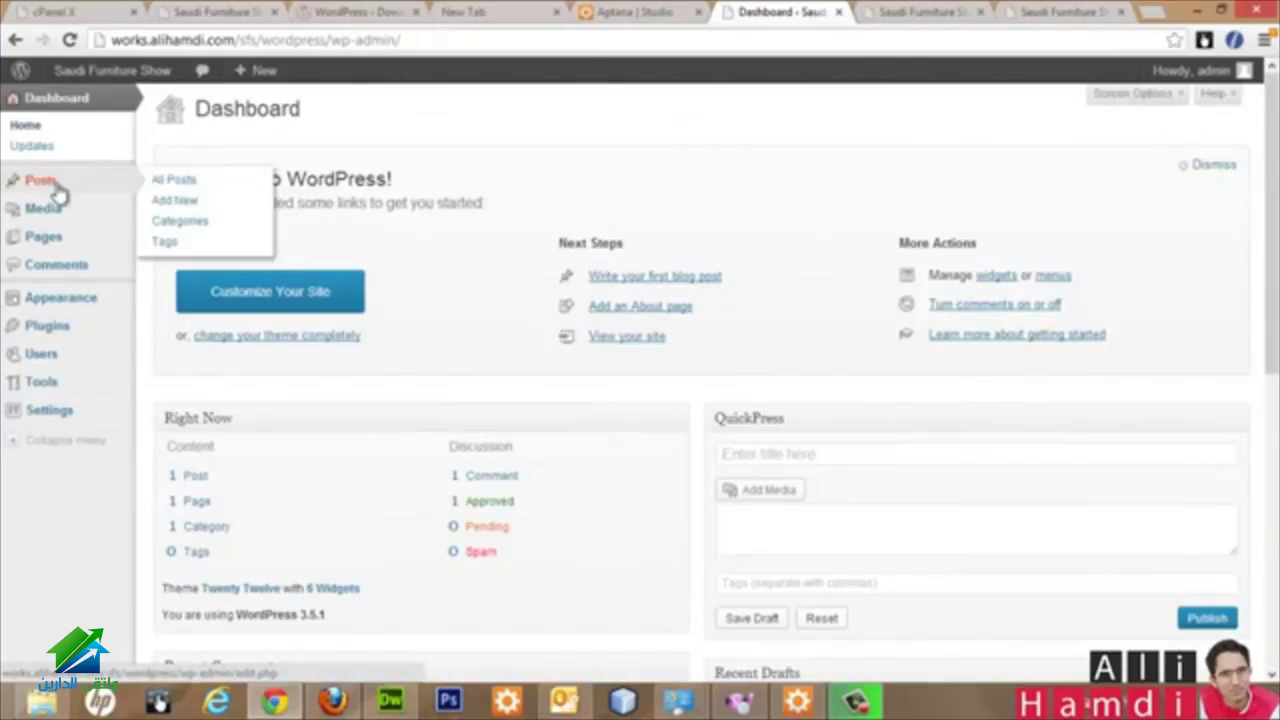
click(57, 190)
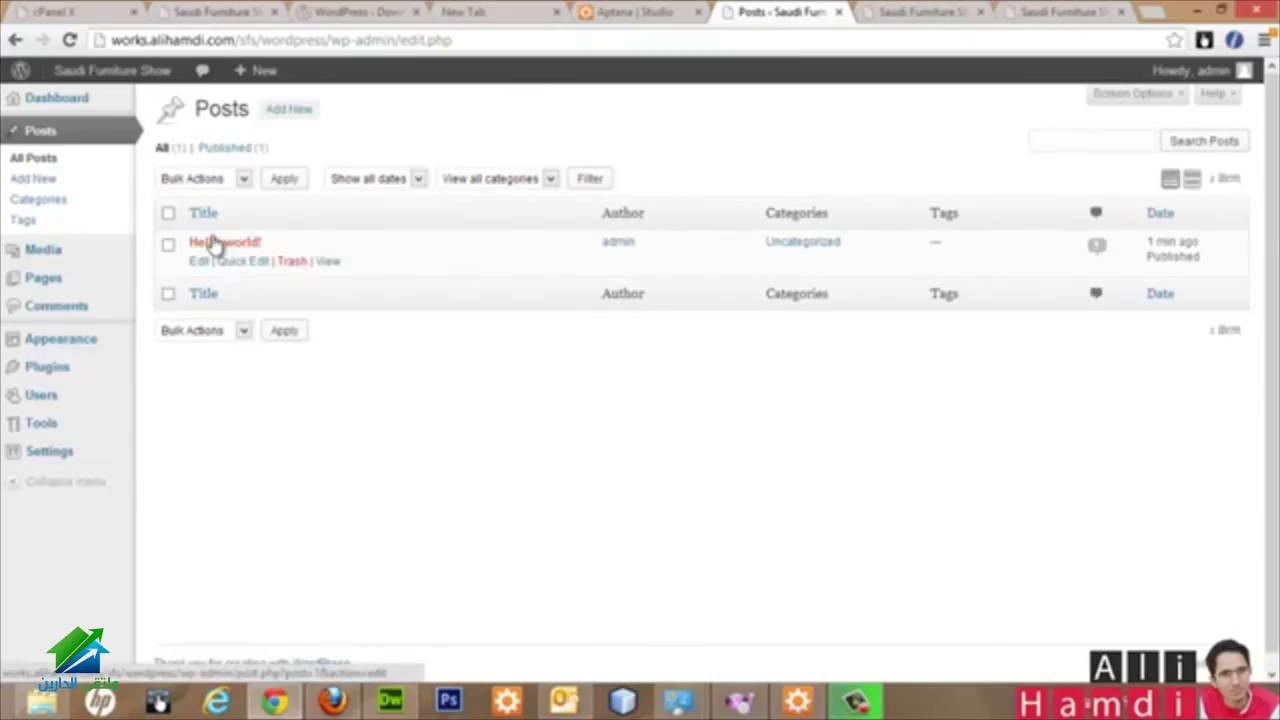
Step: Check the live front page, then return to Posts and start a new post
click(915, 12)
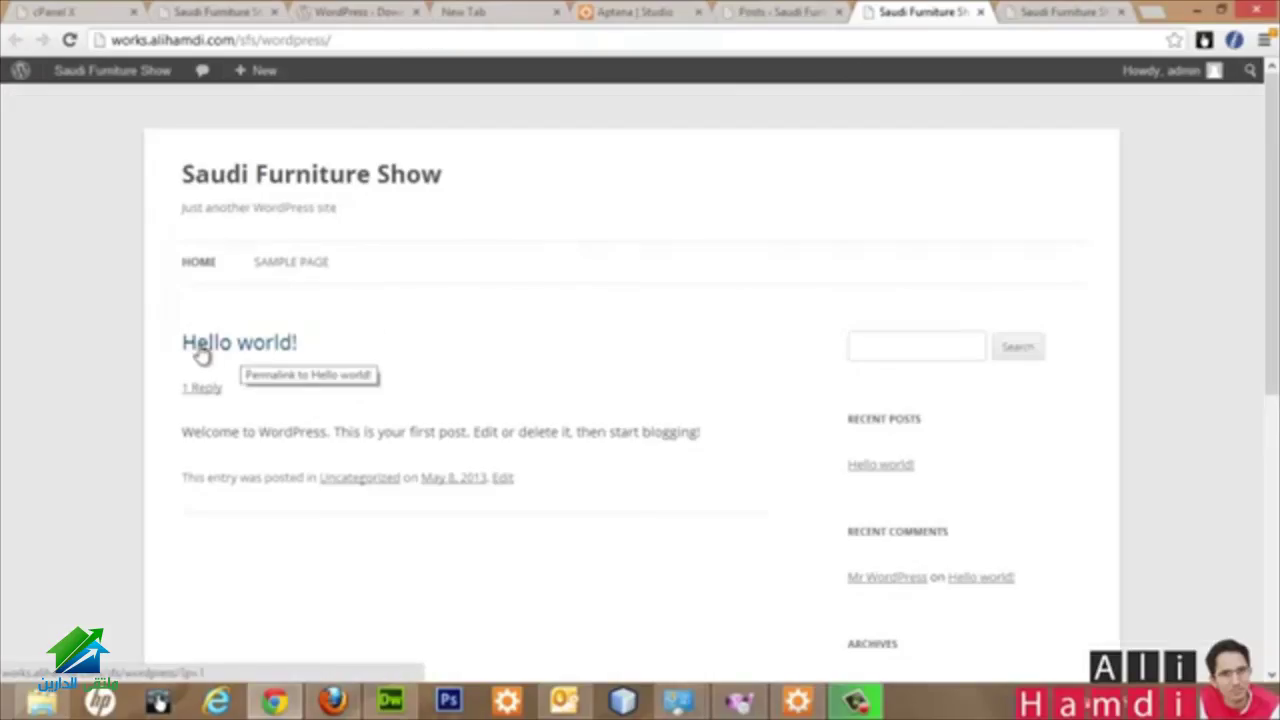
key(ctrl+shift+Tab)
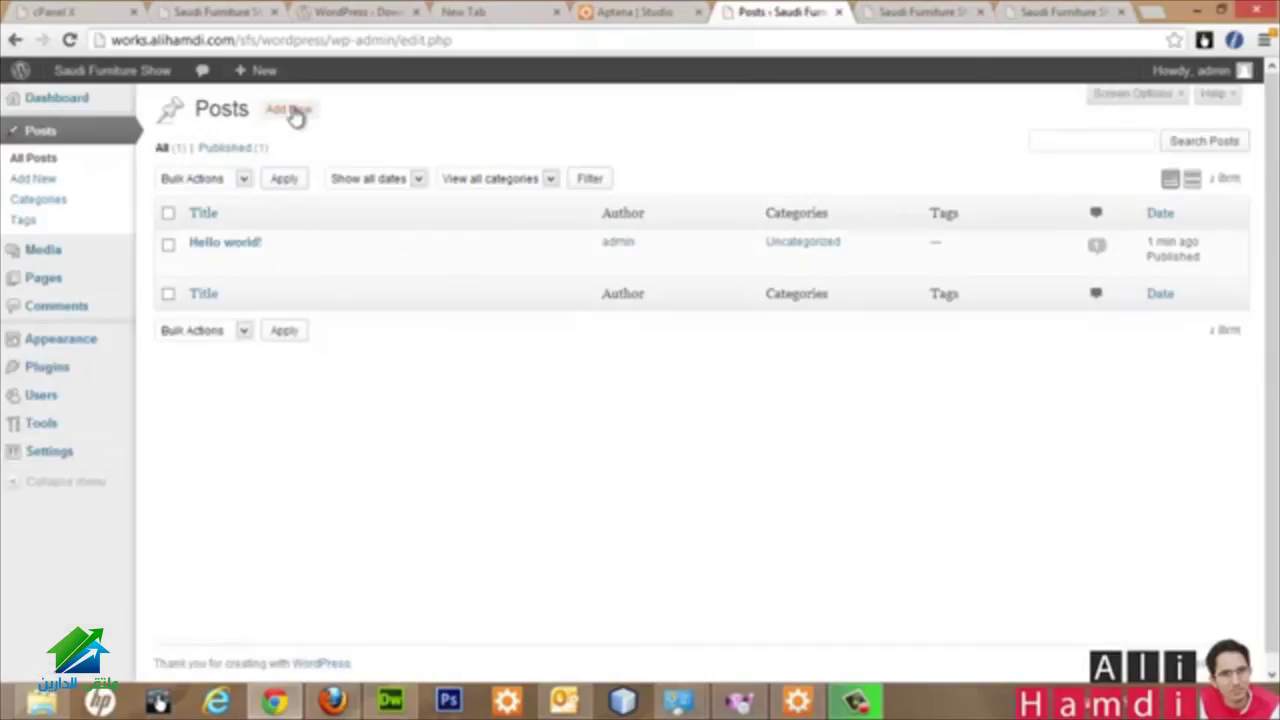
click(293, 110)
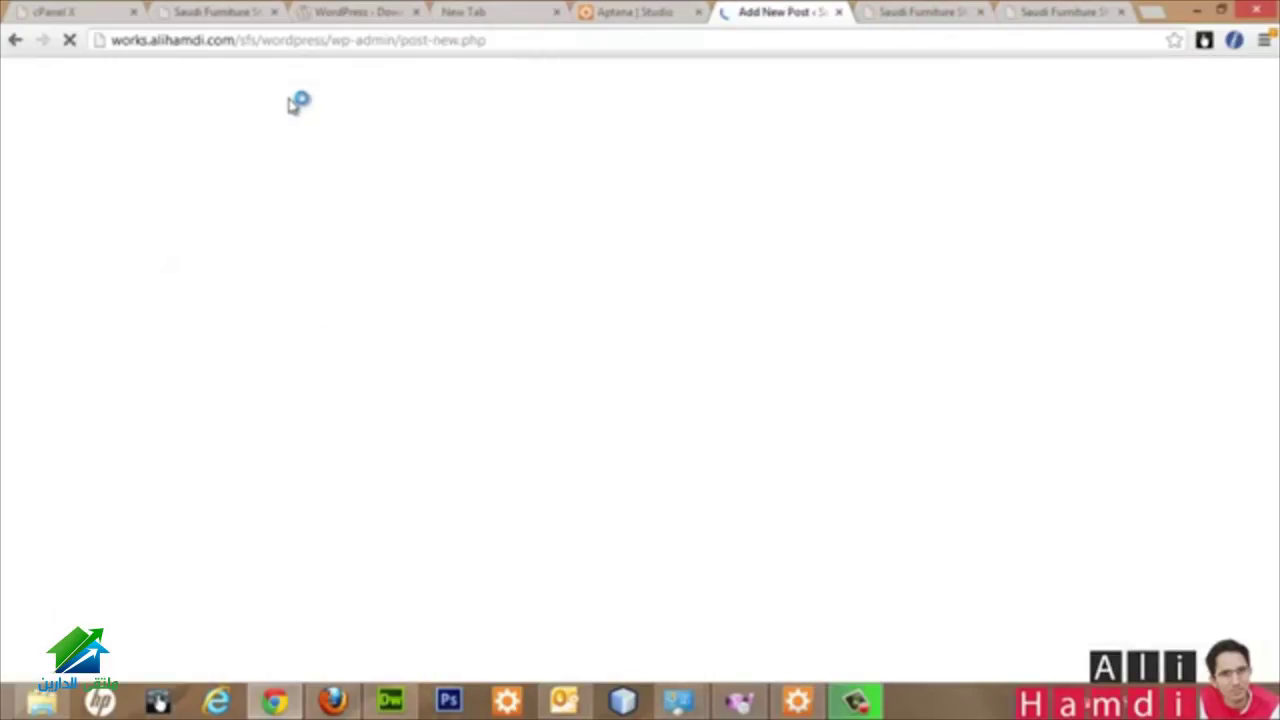
Step: Glance at the live site, scroll the Add New Post editor, then go back to All Posts
click(893, 10)
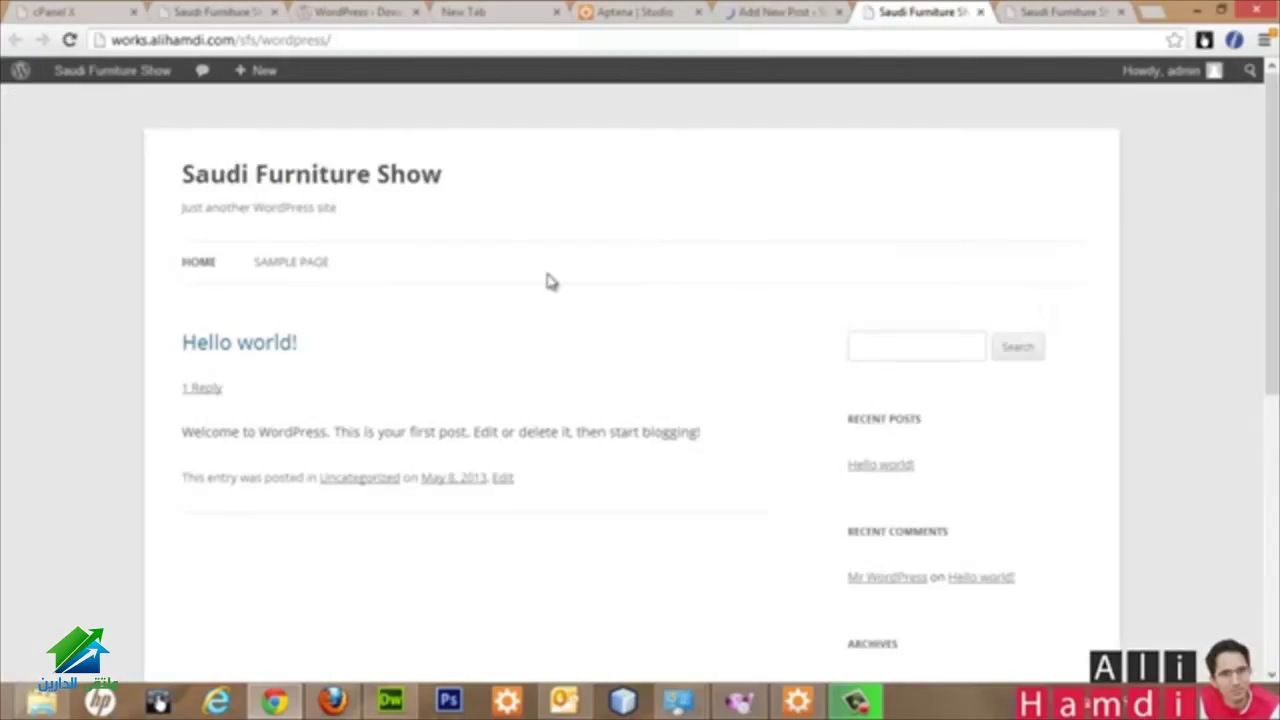
key(ctrl+shift+Tab)
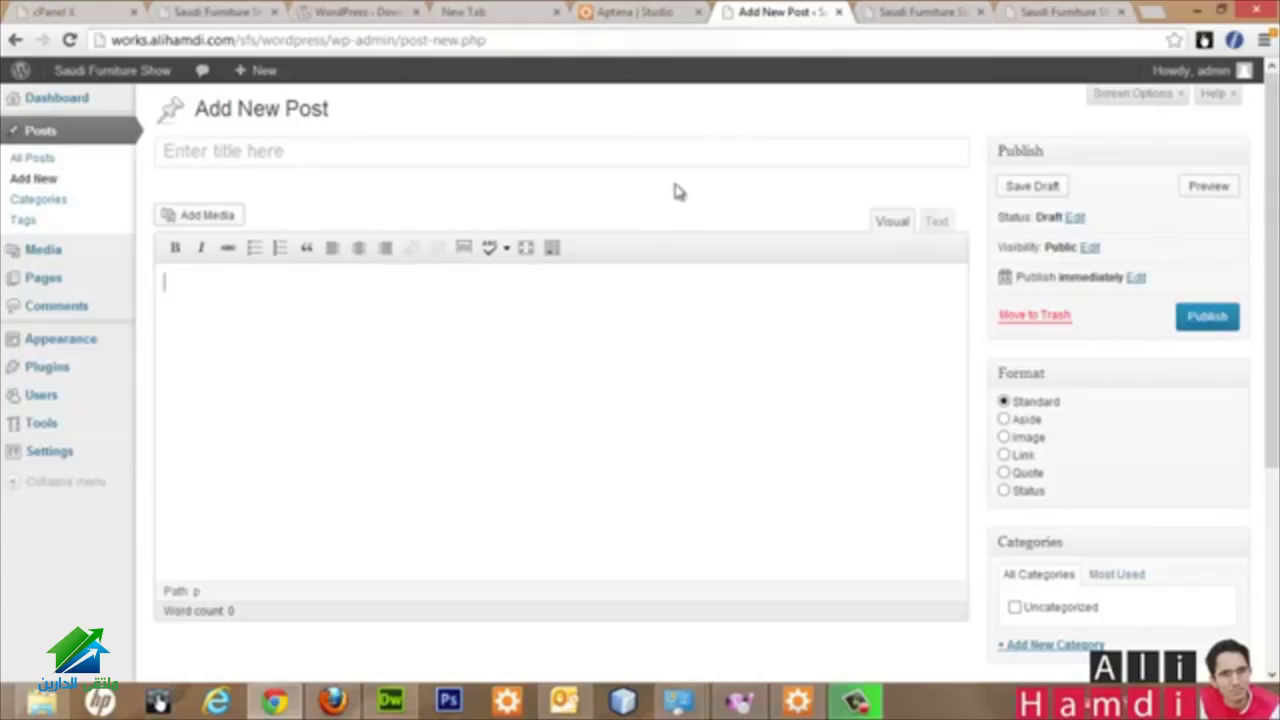
scroll(666, 203, down, 3)
scroll(666, 203, up, 3)
click(13, 41)
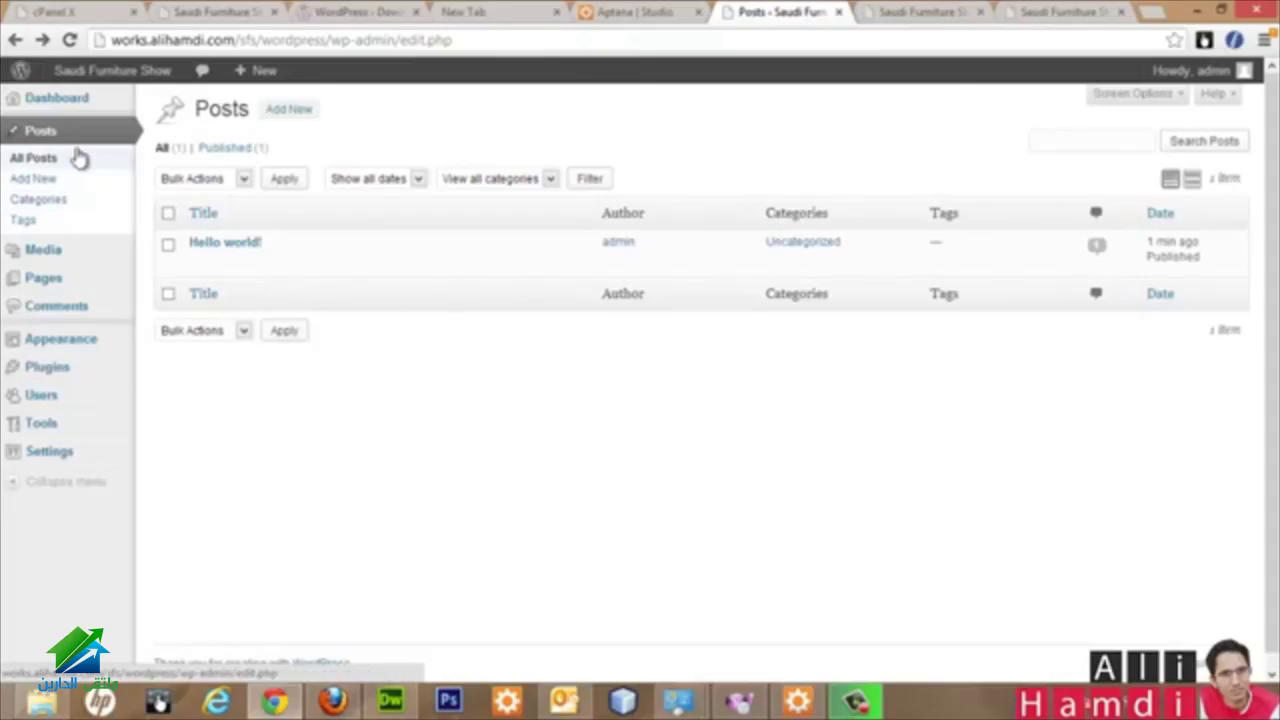
Step: Move the Categories box above Format in a new post, tick Uncategorized, then open Tags
click(80, 203)
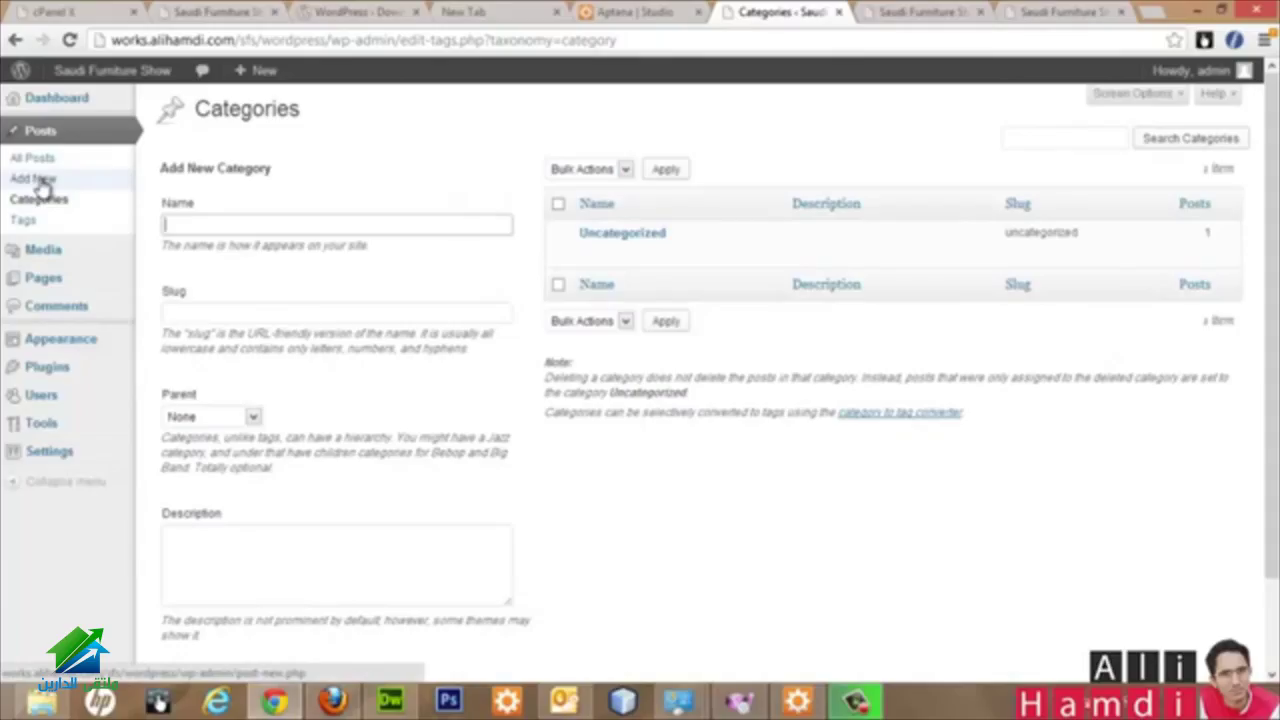
click(108, 182)
scroll(868, 372, down, 2)
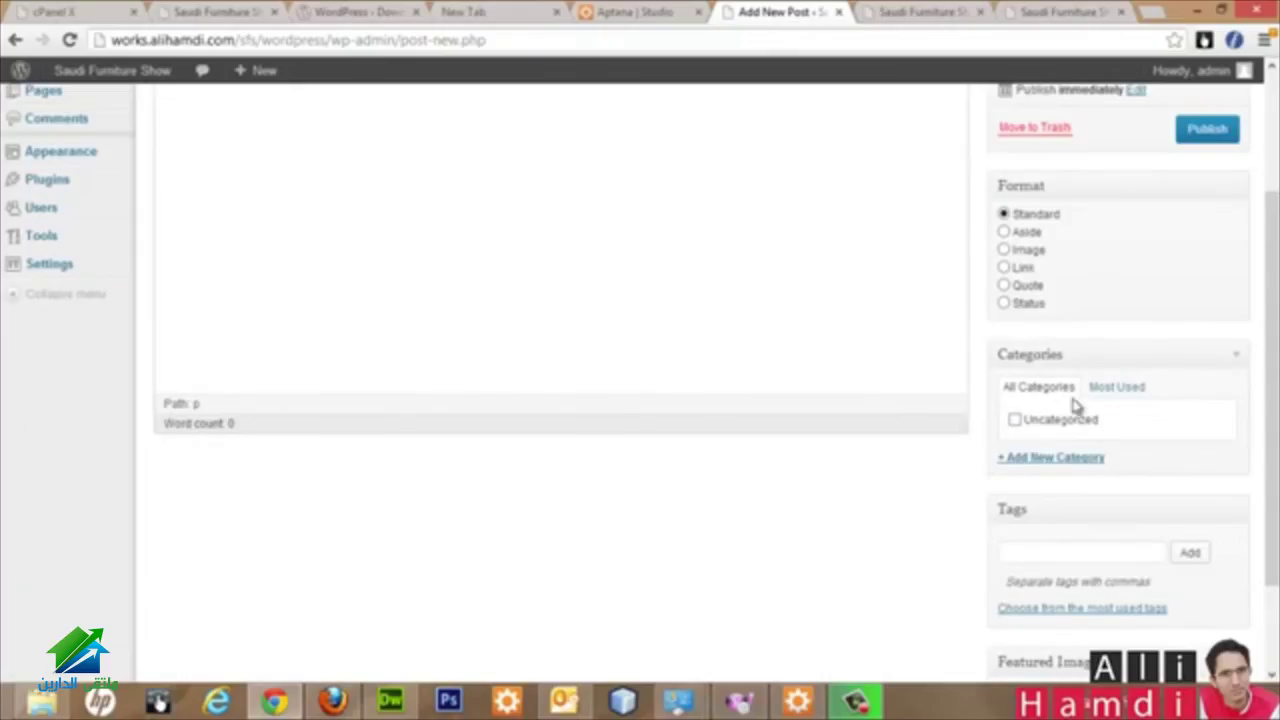
drag(1123, 358, 1108, 186)
scroll(1015, 333, up, 2)
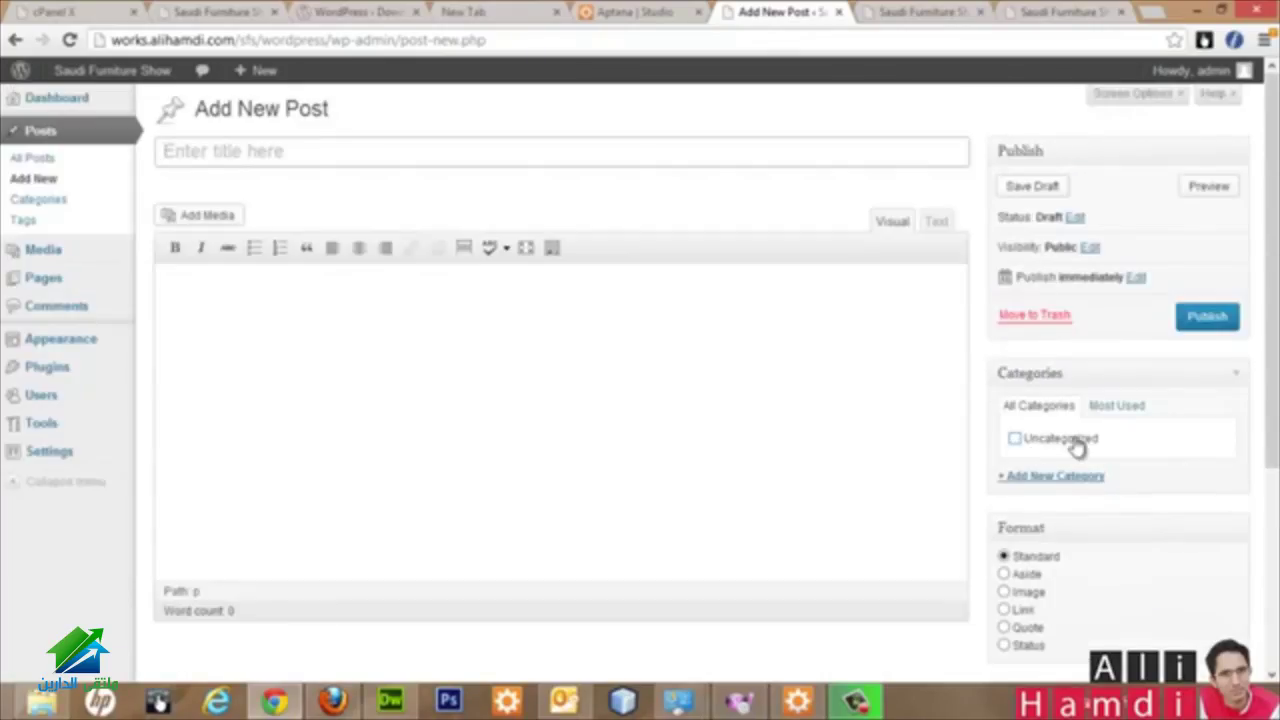
click(1015, 440)
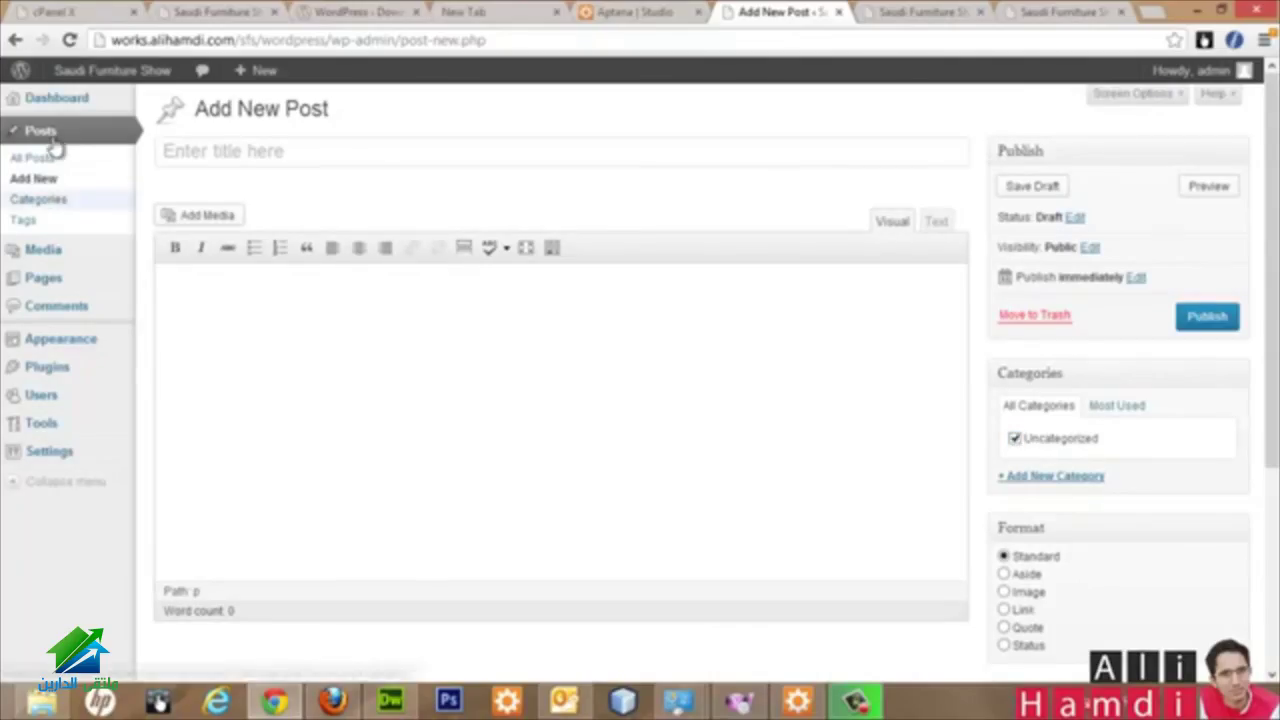
click(22, 220)
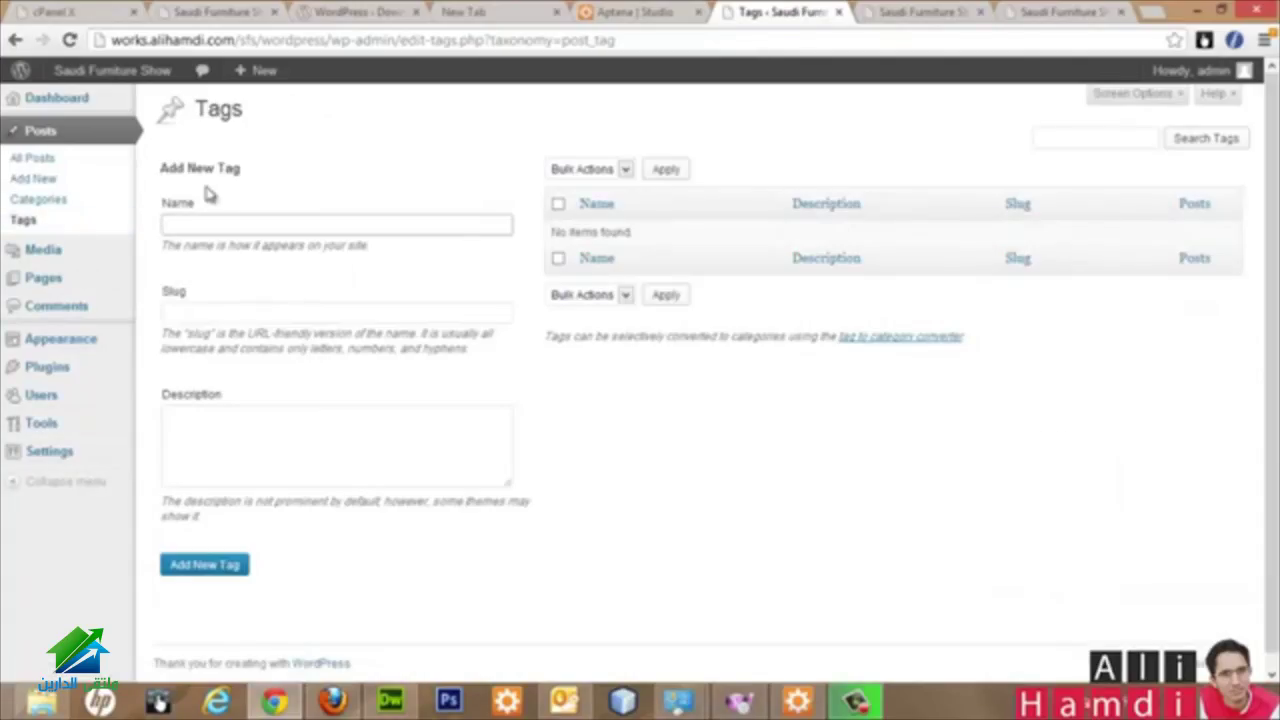
Step: Start another new post, glance at the live site, and return to the editor
click(26, 178)
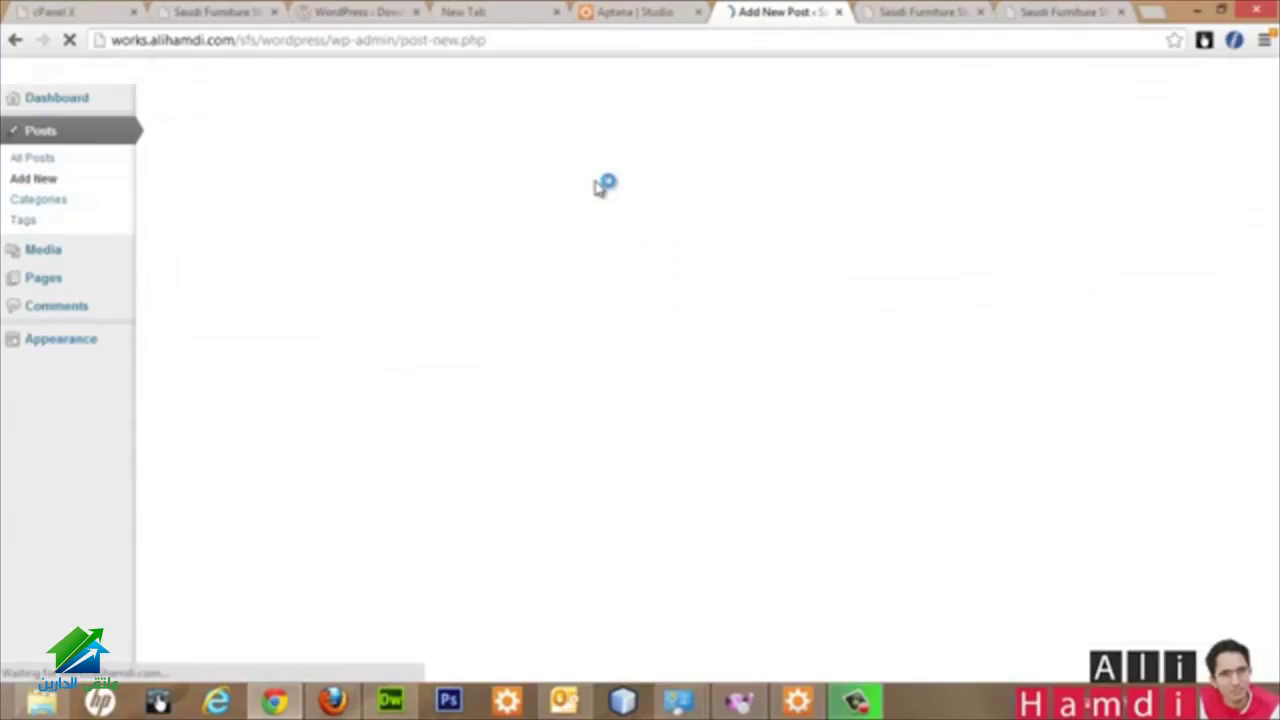
scroll(1043, 349, down, 4)
click(1083, 427)
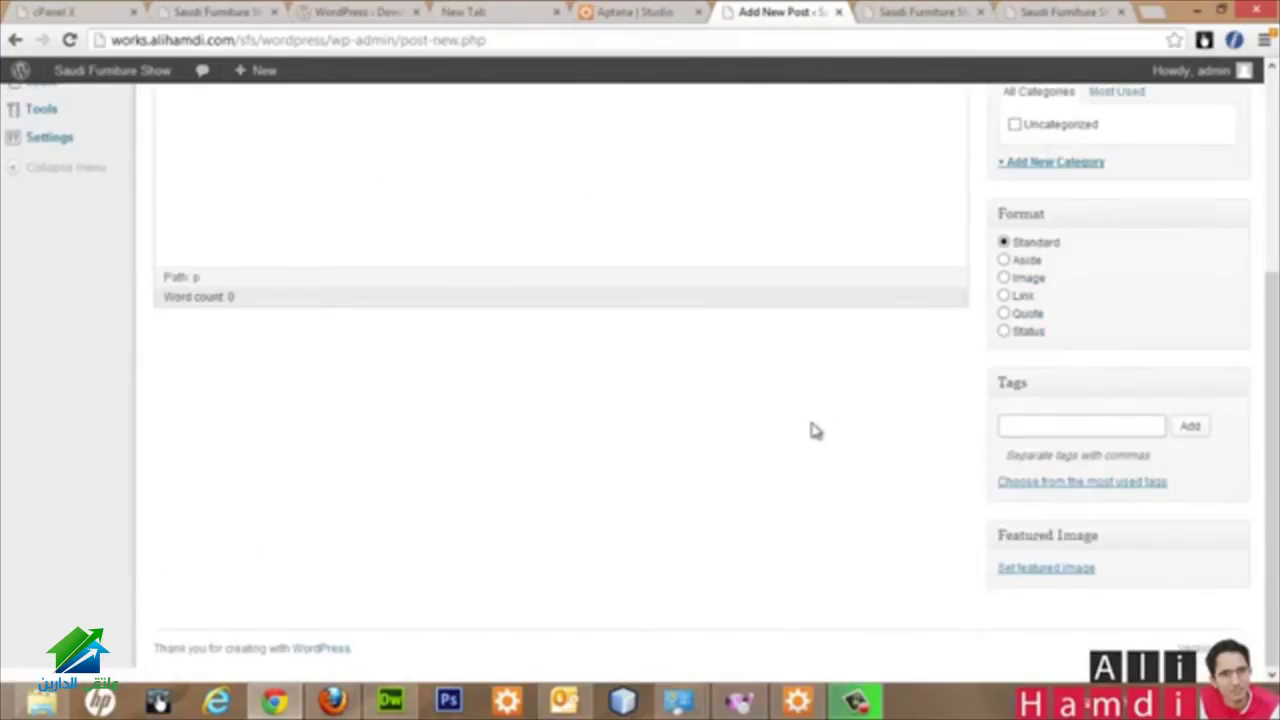
scroll(736, 426, up, 1)
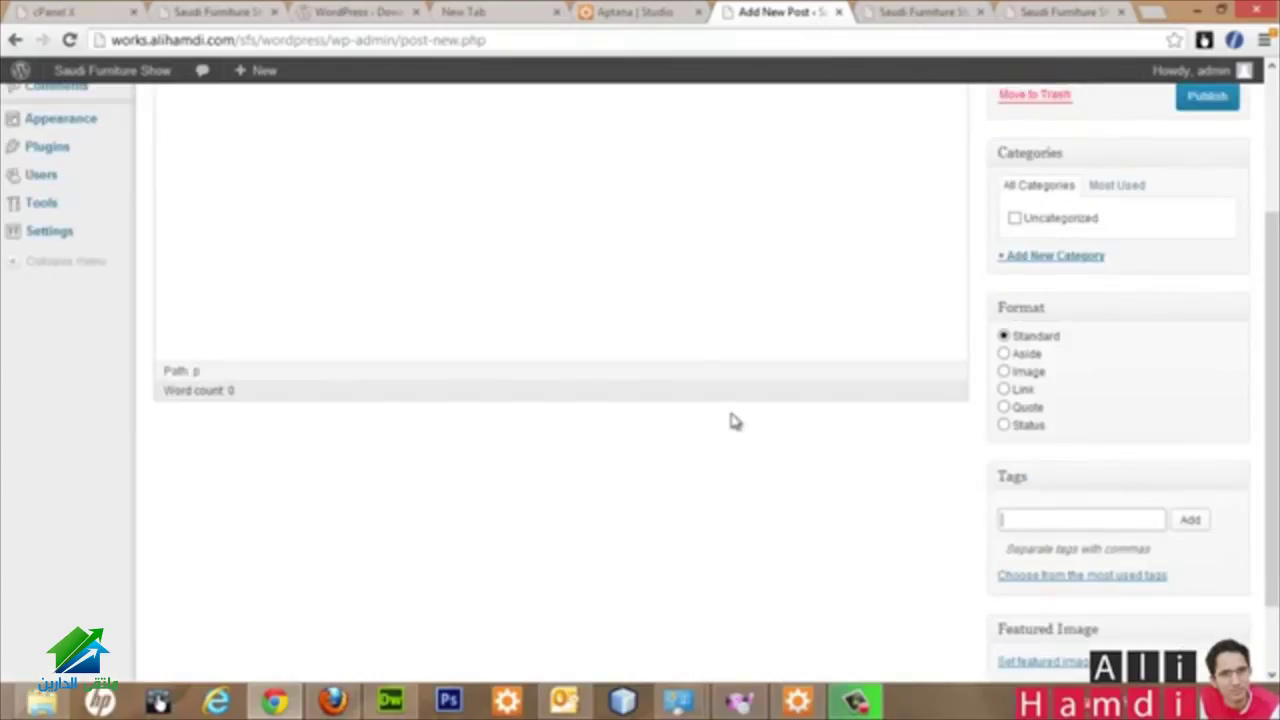
click(924, 18)
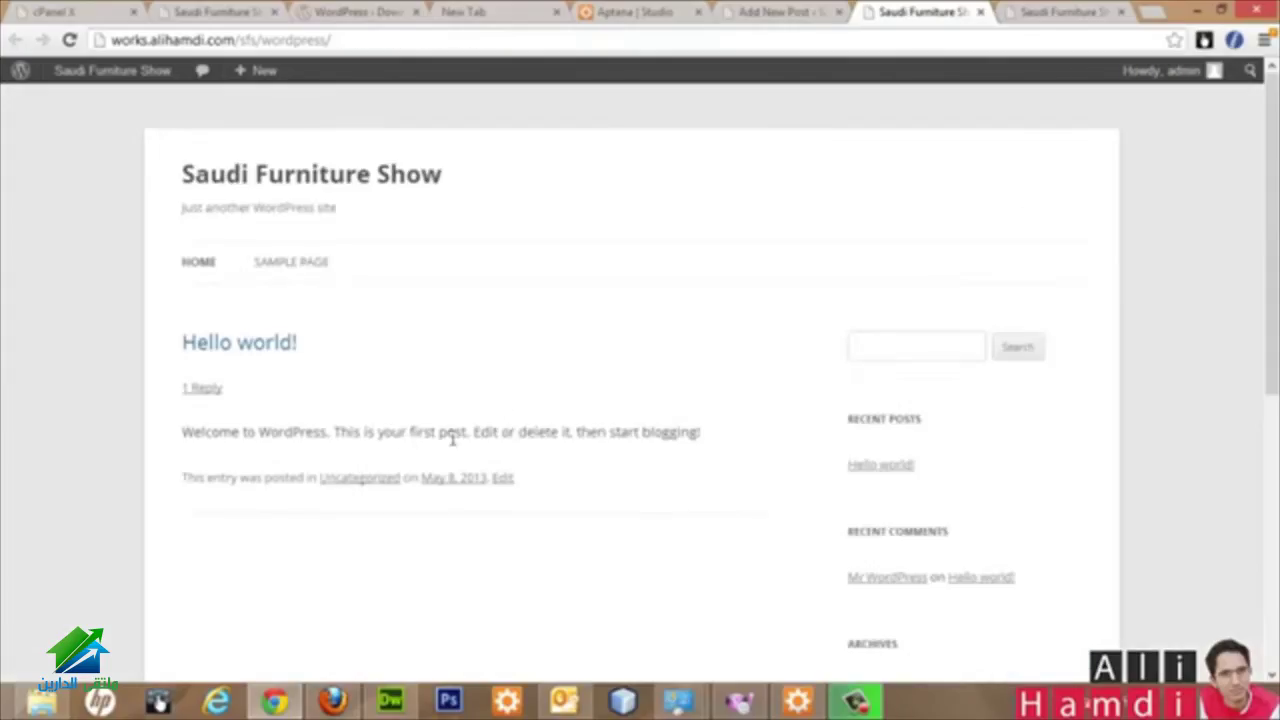
scroll(400, 450, down, 2)
scroll(367, 417, up, 2)
click(785, 12)
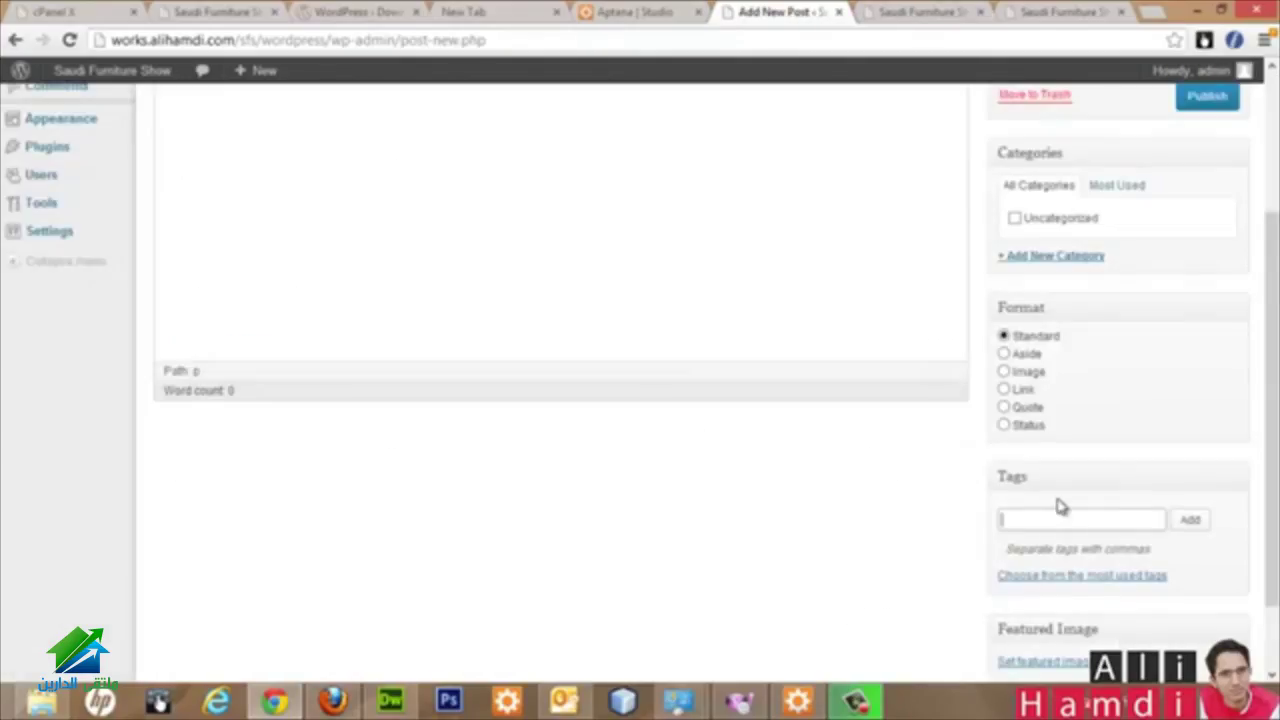
Step: Add the tag ksa to the untitled draft post
scroll(970, 400, down, 1)
click(1048, 430)
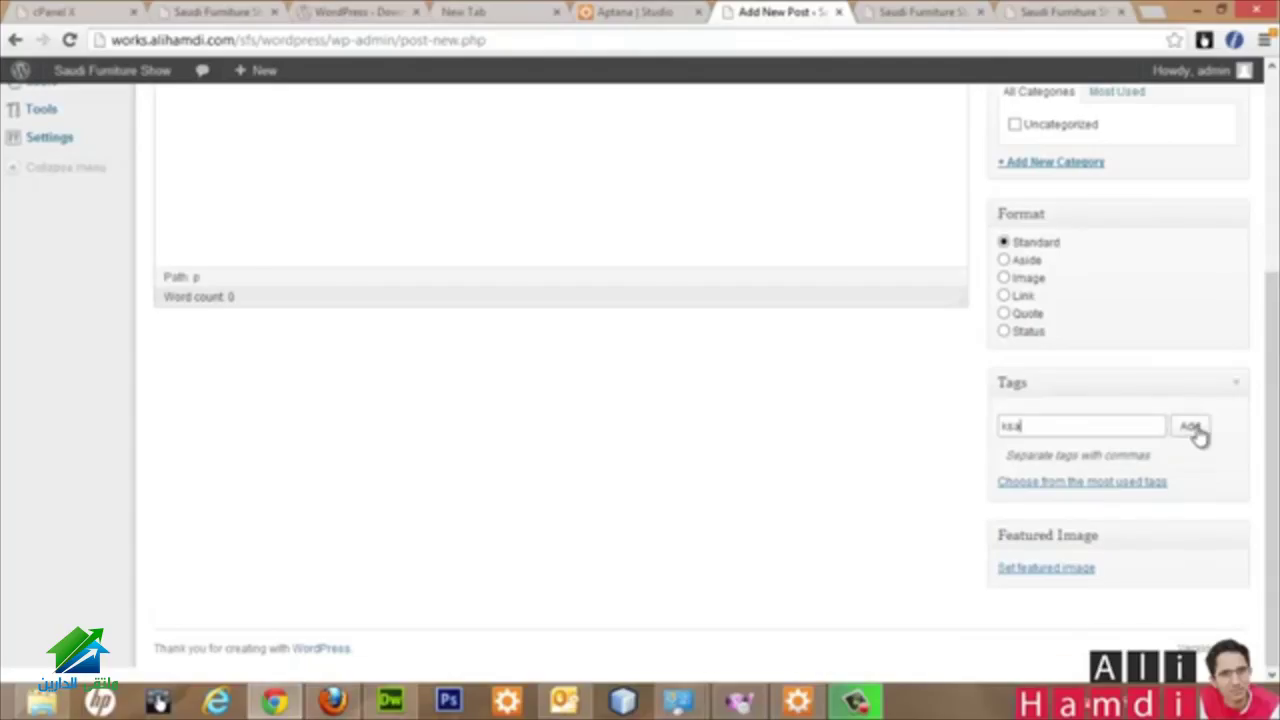
click(1187, 428)
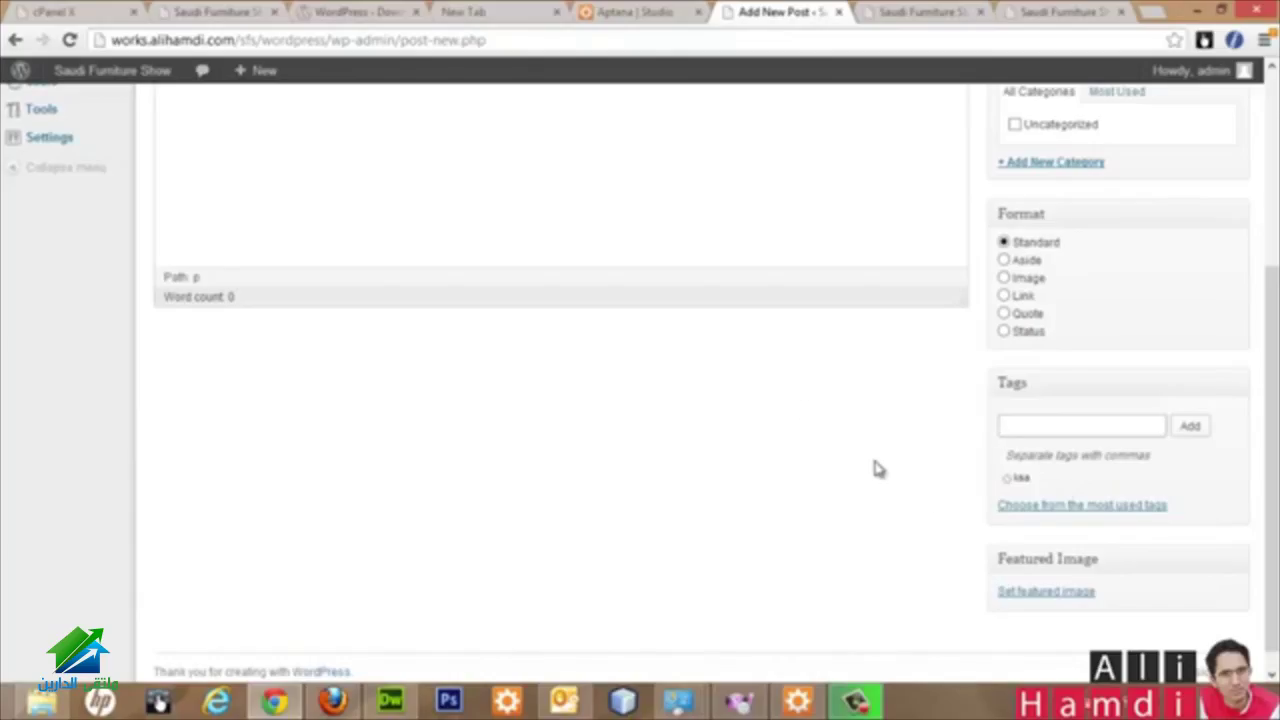
scroll(840, 450, up, 2)
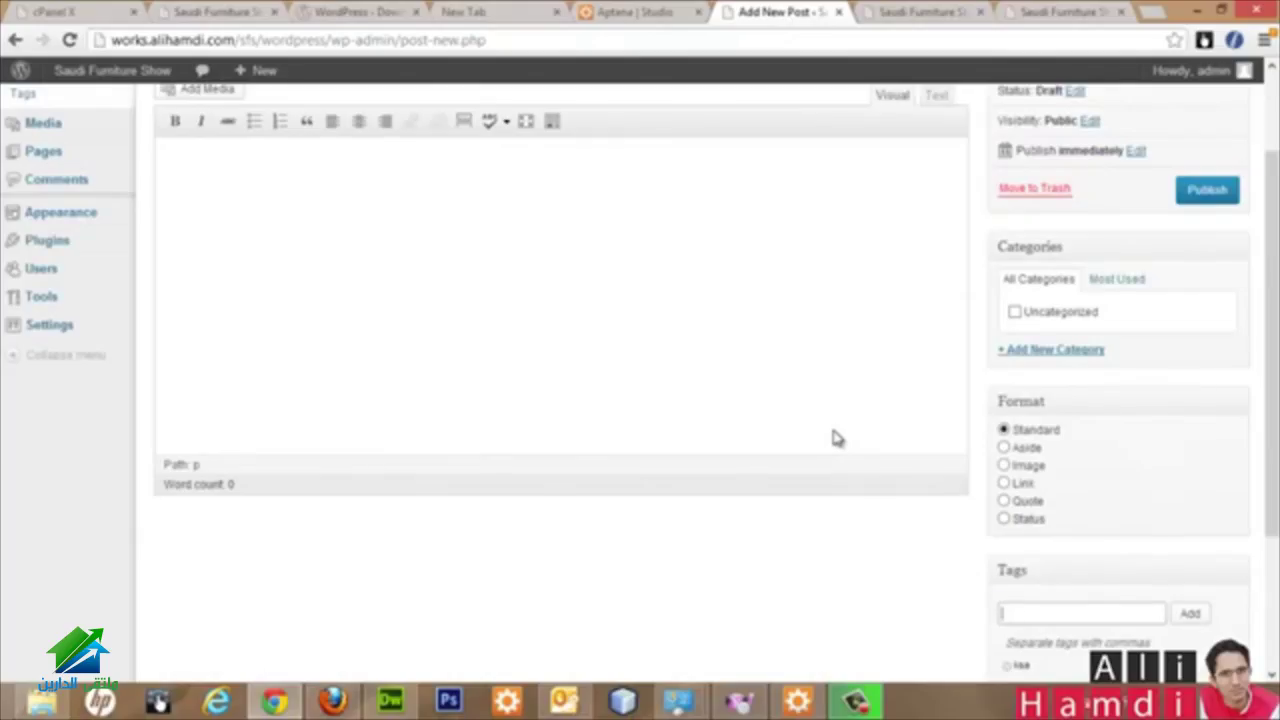
scroll(1025, 328, down, 2)
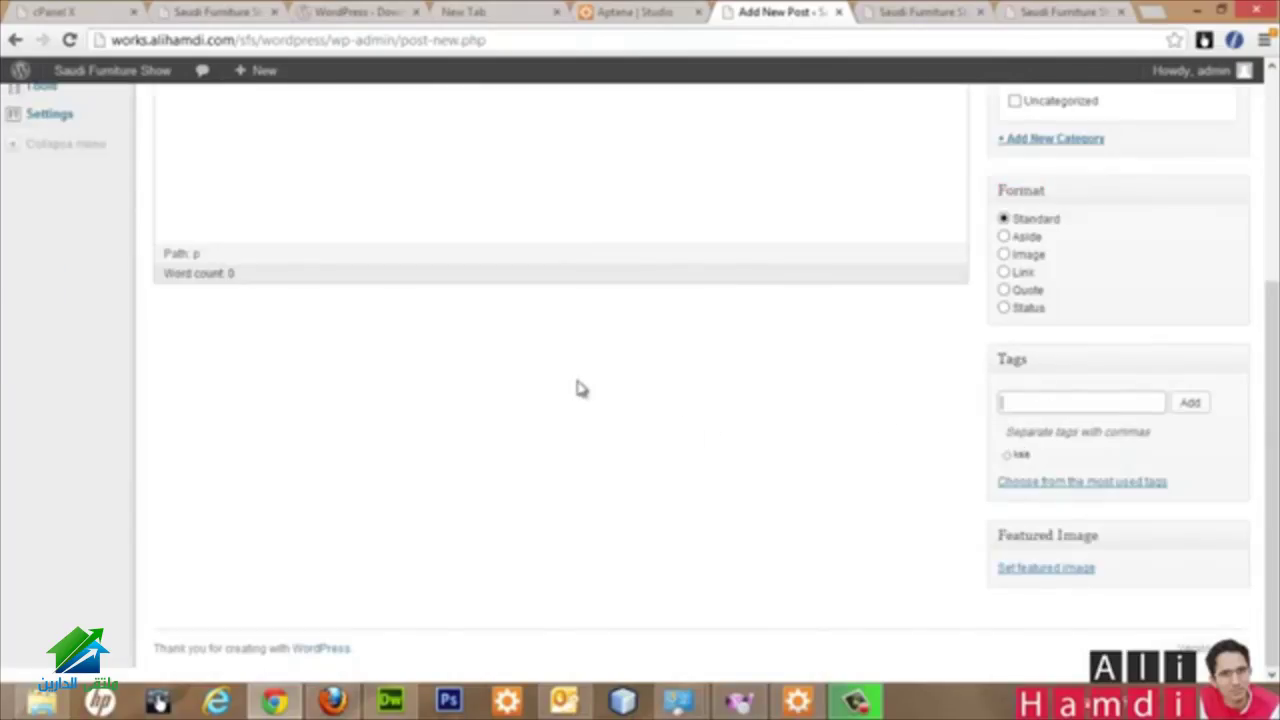
scroll(539, 441, up, 3)
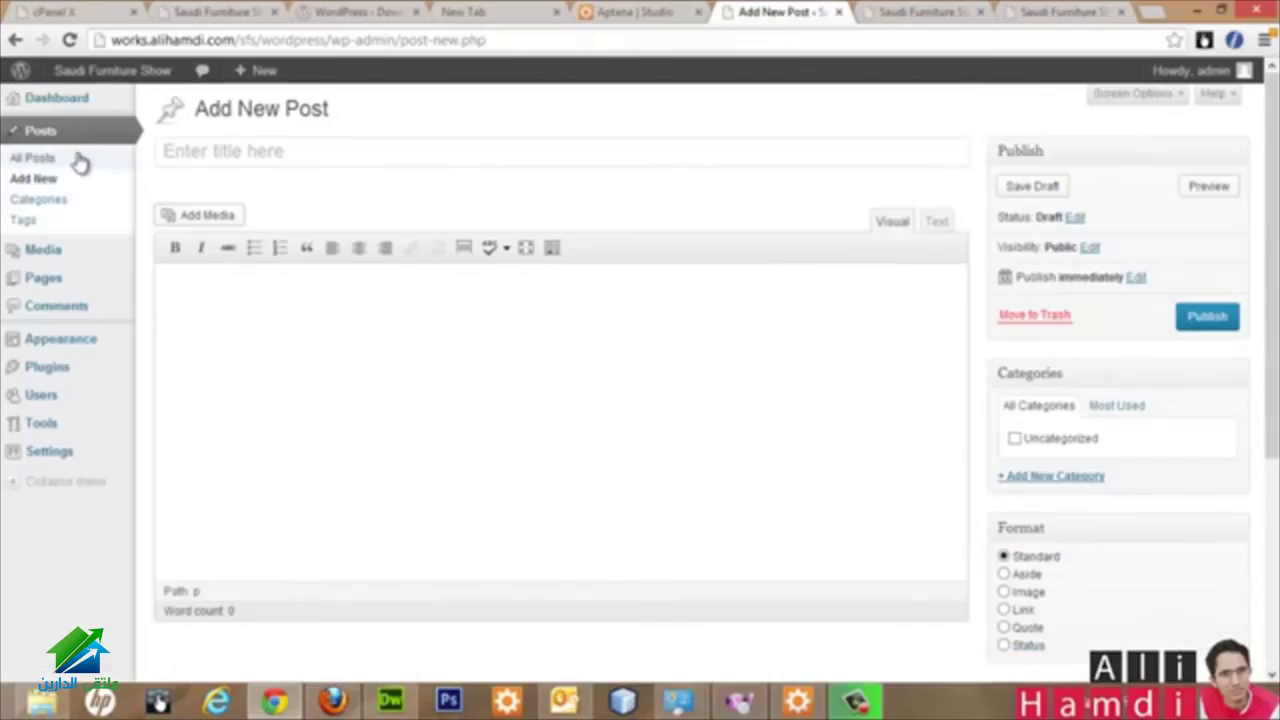
Step: Visit the empty Media Library and Upload New Media page, then show the desktop with Win+D
click(67, 260)
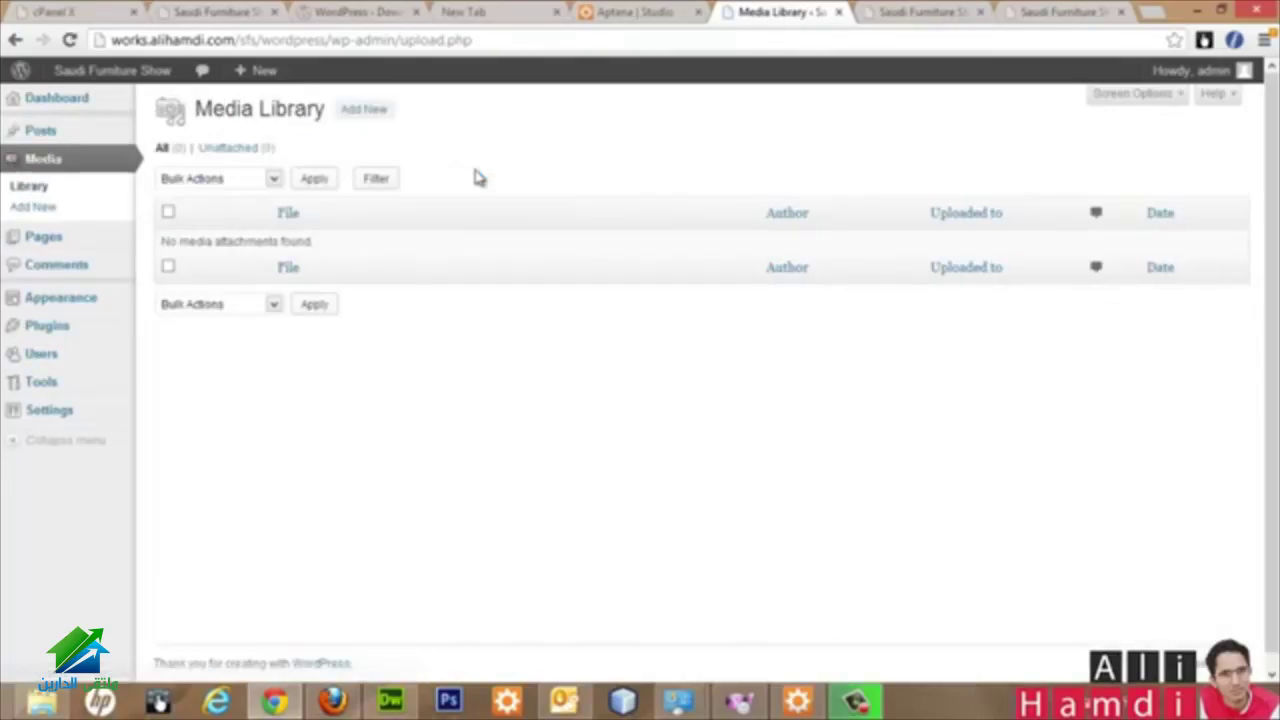
click(364, 109)
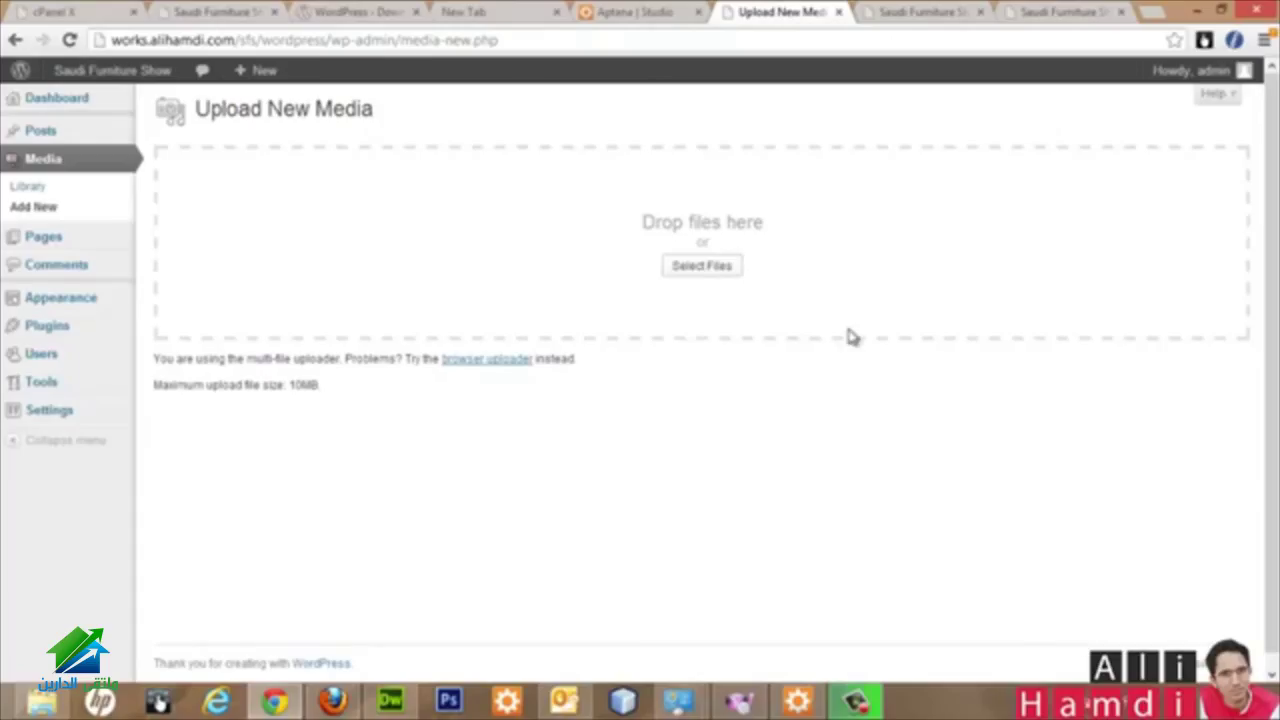
key(super+d)
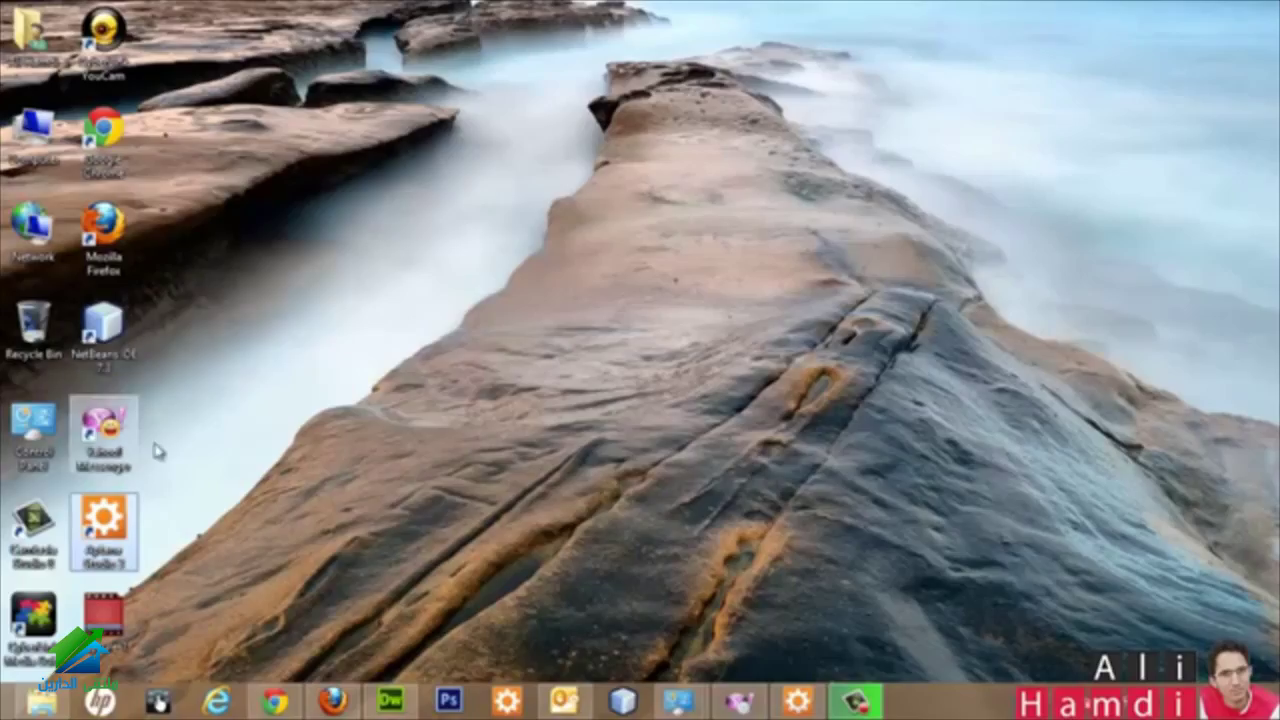
Step: Find EgyptFlag1 (1).gif in File Explorer and drag it into the WordPress Upload New Media drop zone
double_click(35, 45)
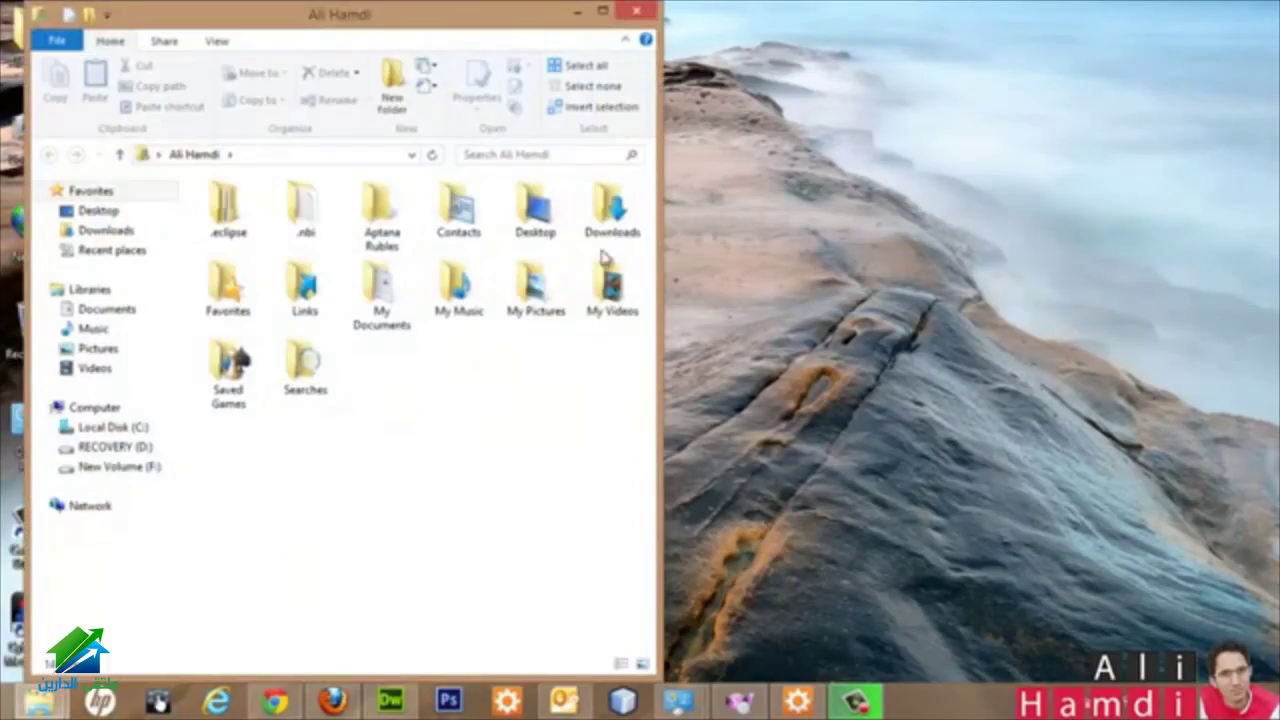
double_click(532, 290)
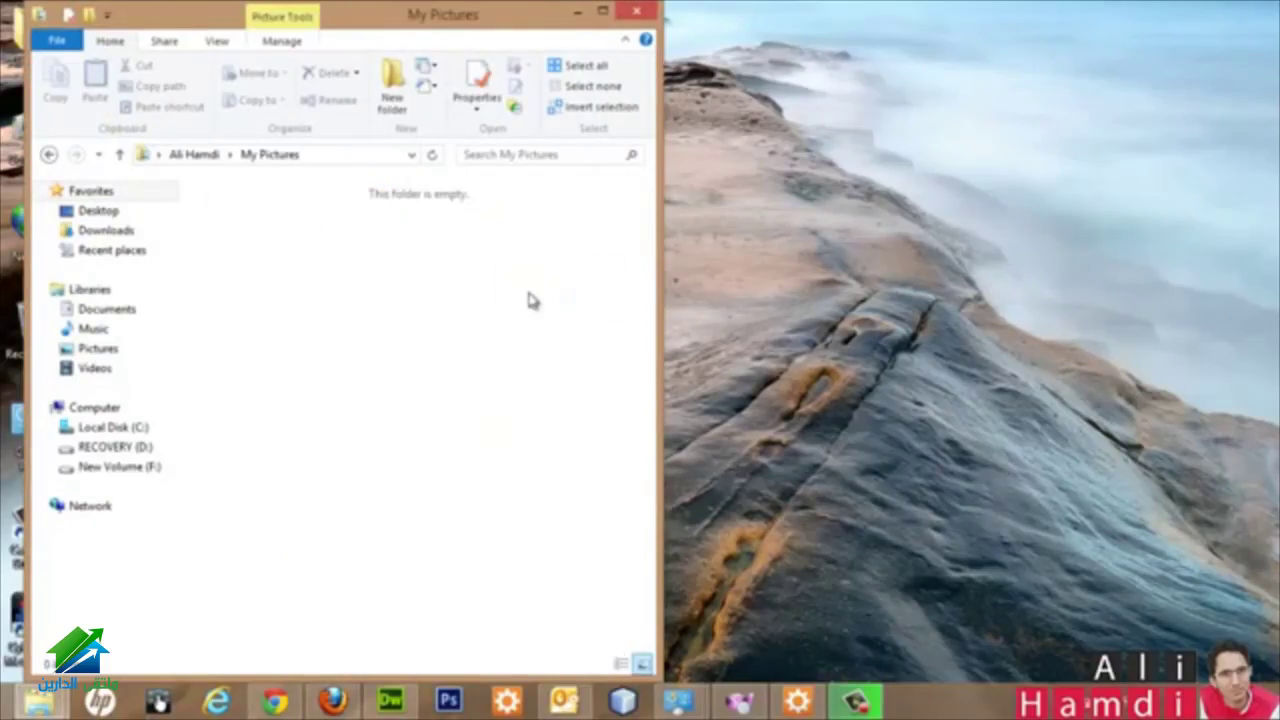
key(alt+Left)
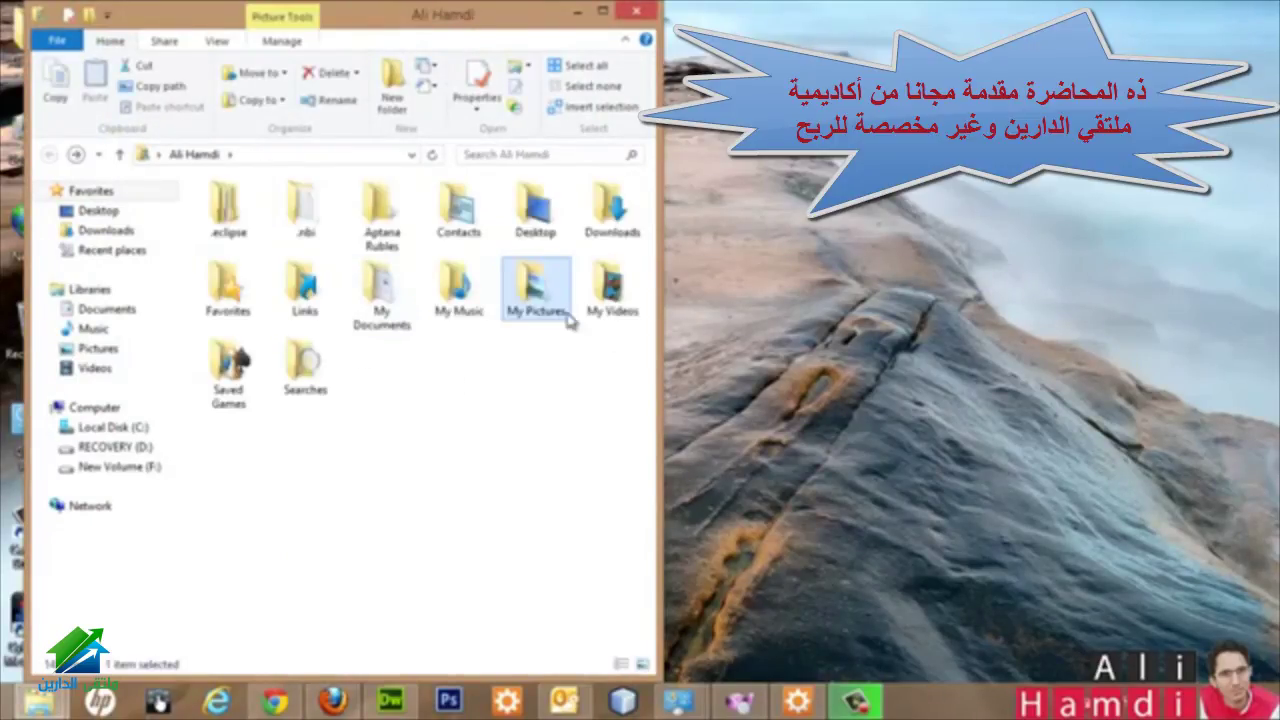
double_click(608, 287)
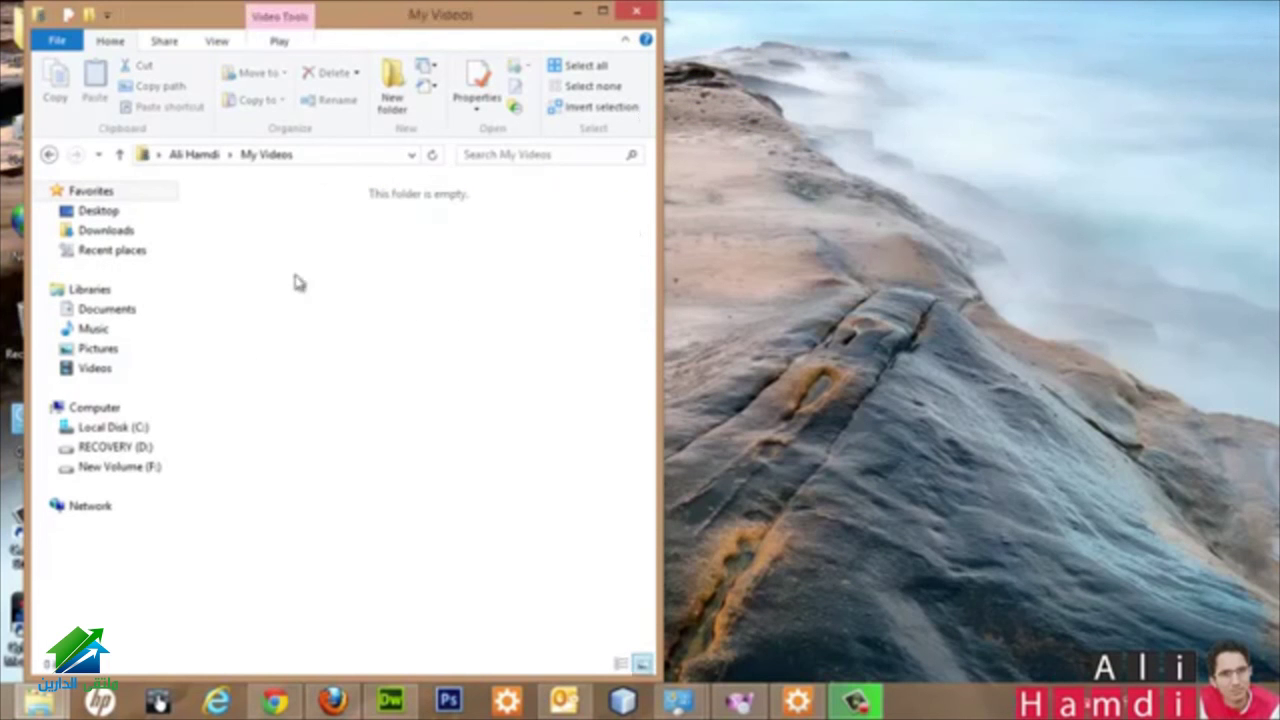
click(636, 12)
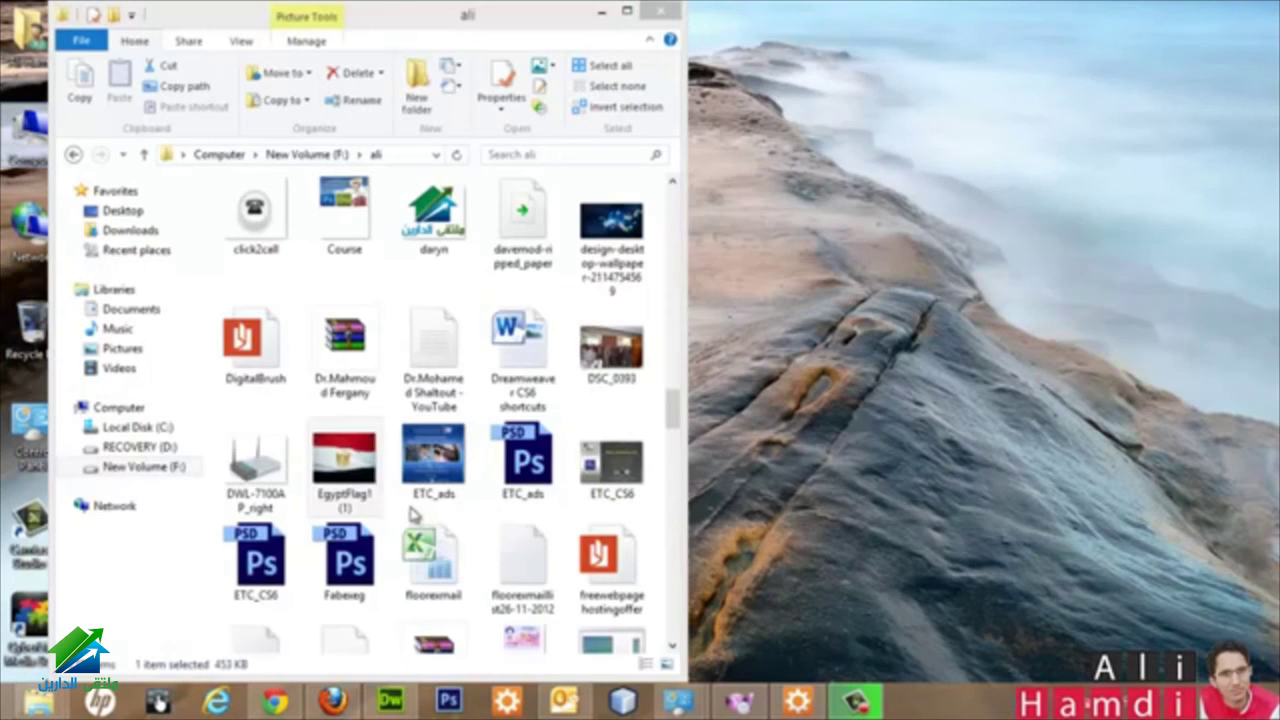
click(340, 462)
drag(340, 462, 656, 280)
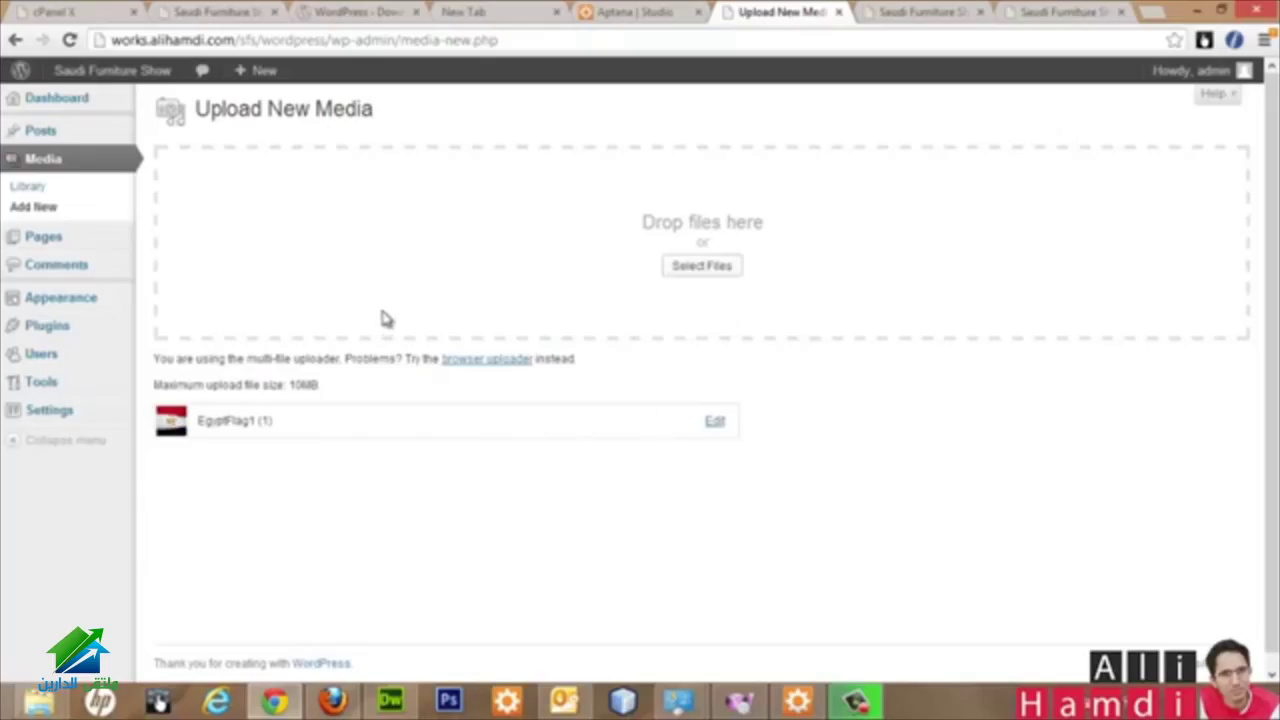
Step: Open All Pages, then browse the static Saudi Furniture Show site's event description
click(63, 248)
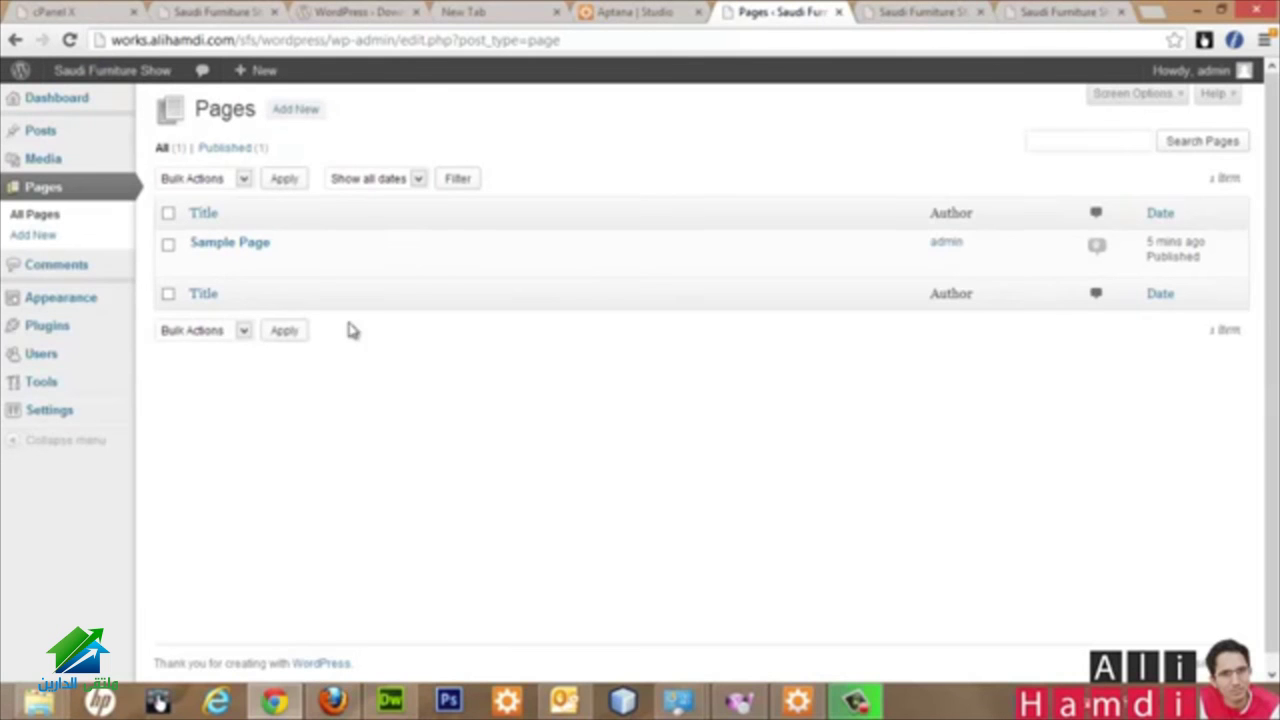
click(915, 12)
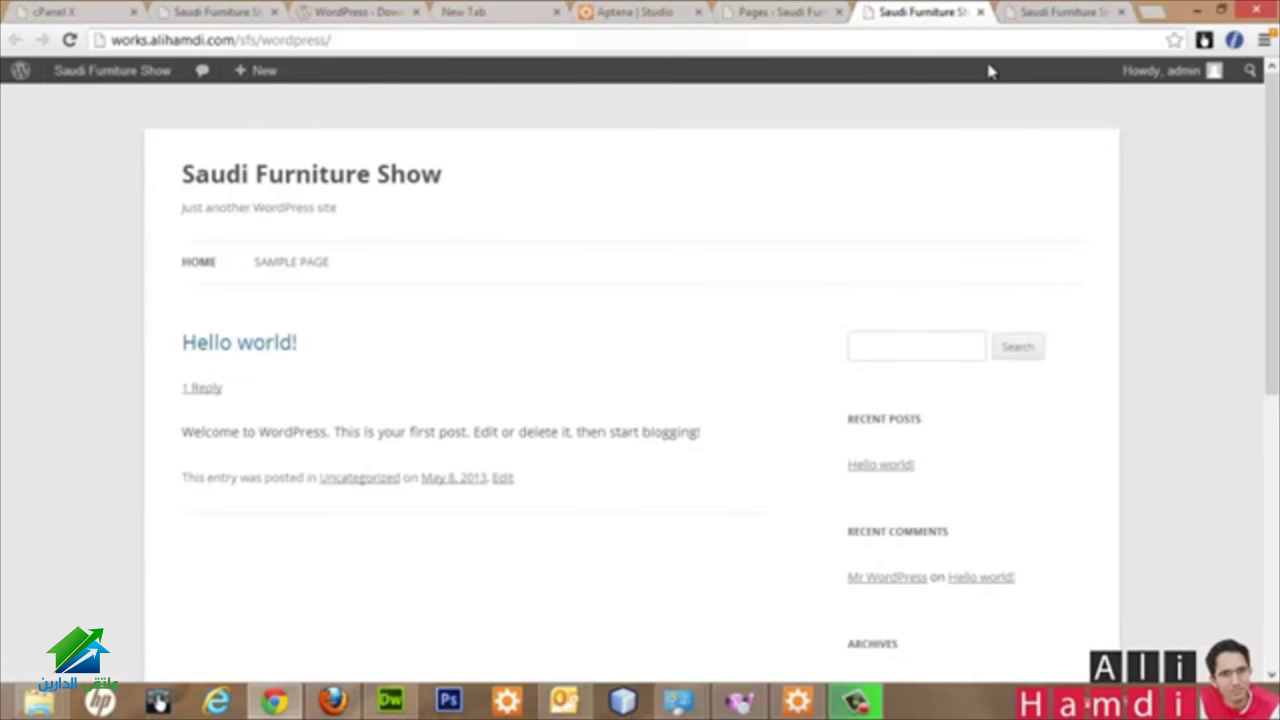
click(1040, 12)
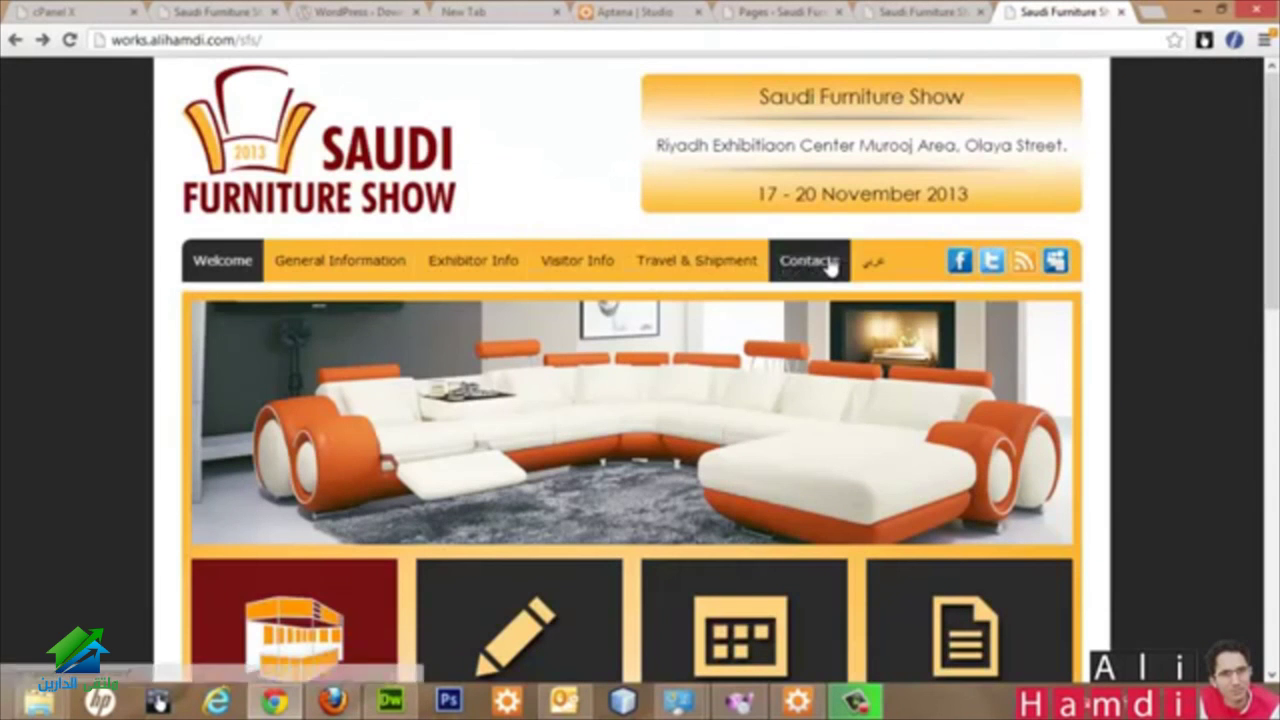
scroll(495, 322, down, 7)
drag(447, 223, 355, 336)
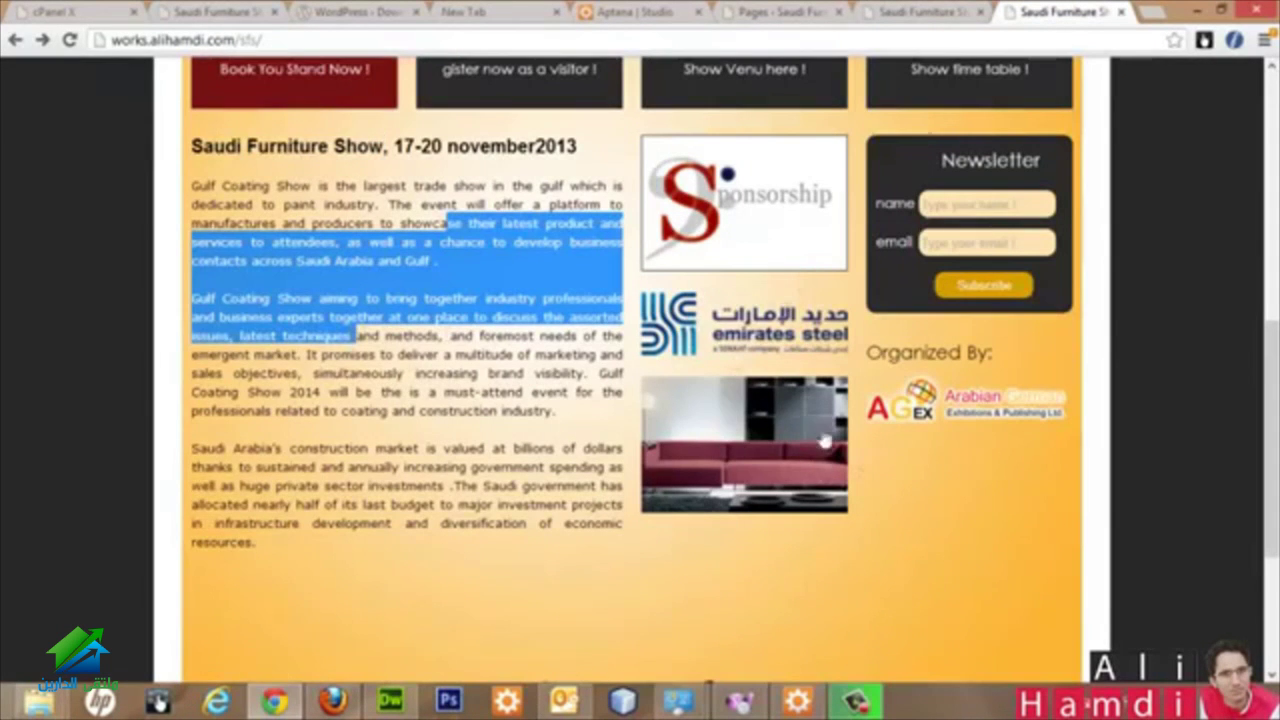
scroll(424, 378, up, 3)
scroll(440, 410, up, 4)
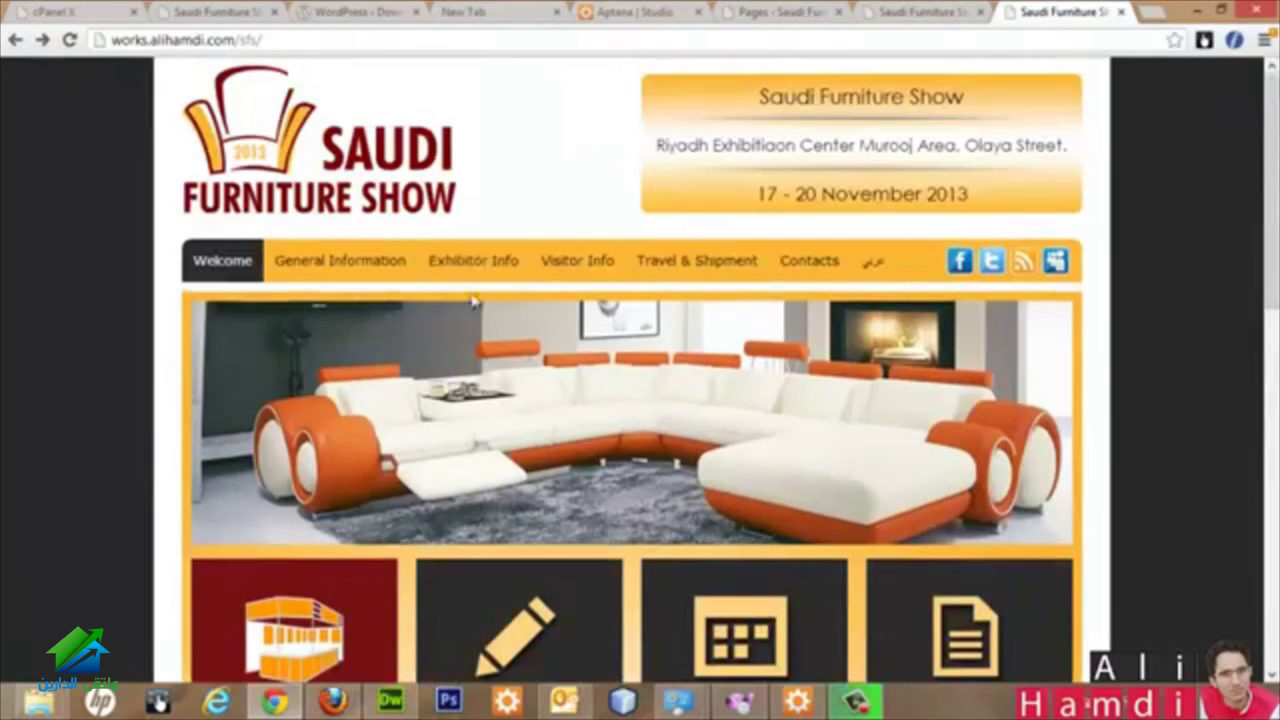
scroll(472, 271, down, 3)
scroll(450, 368, down, 3)
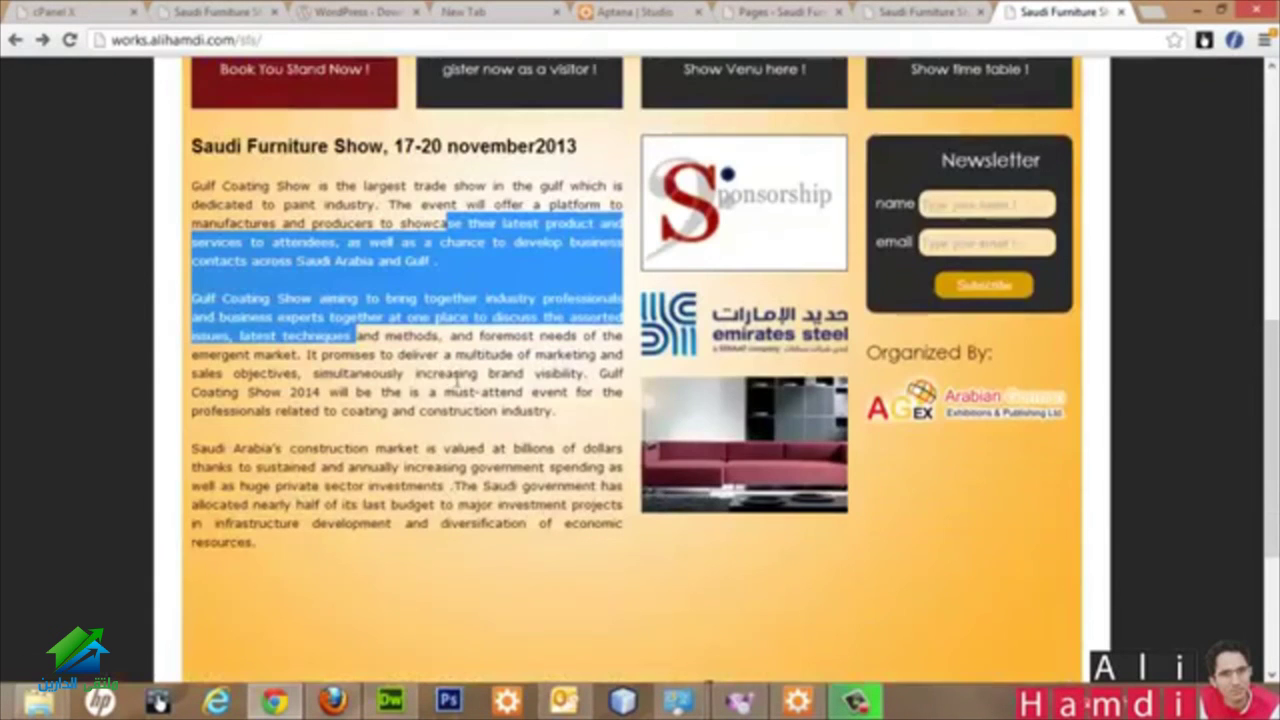
Step: Compare the WordPress front page with the static site again and return to the Pages list
click(932, 8)
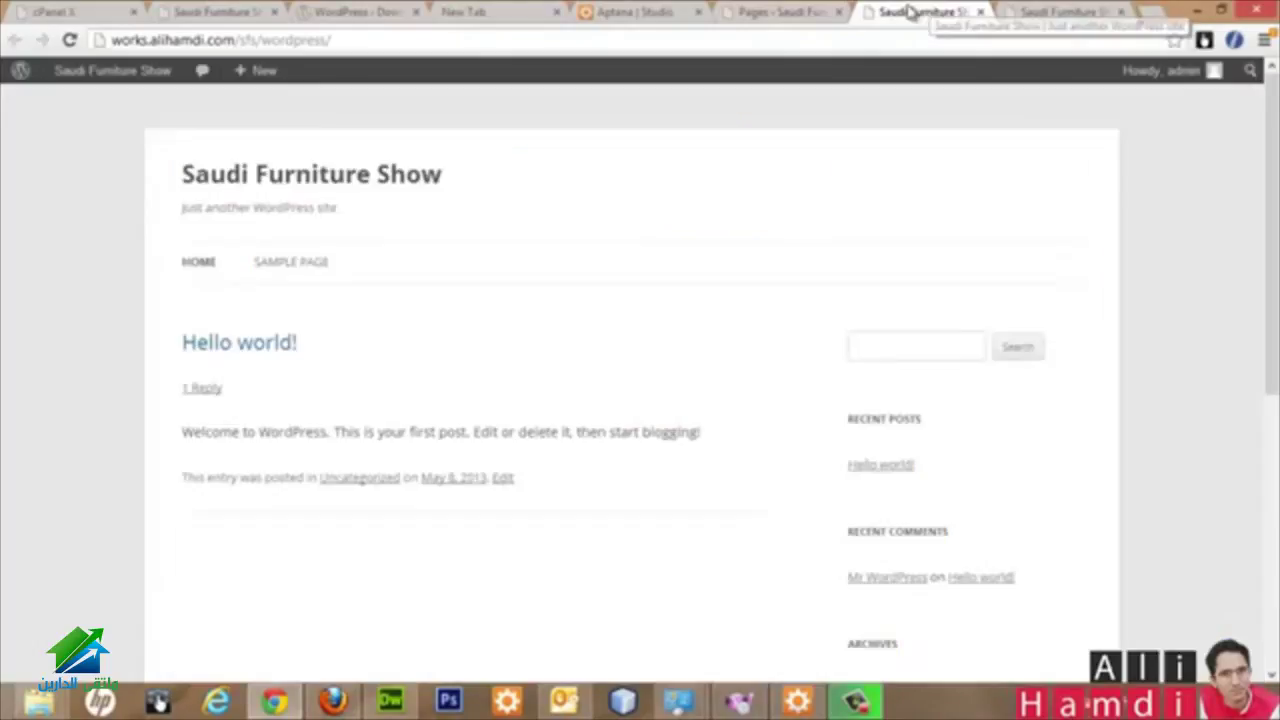
click(777, 10)
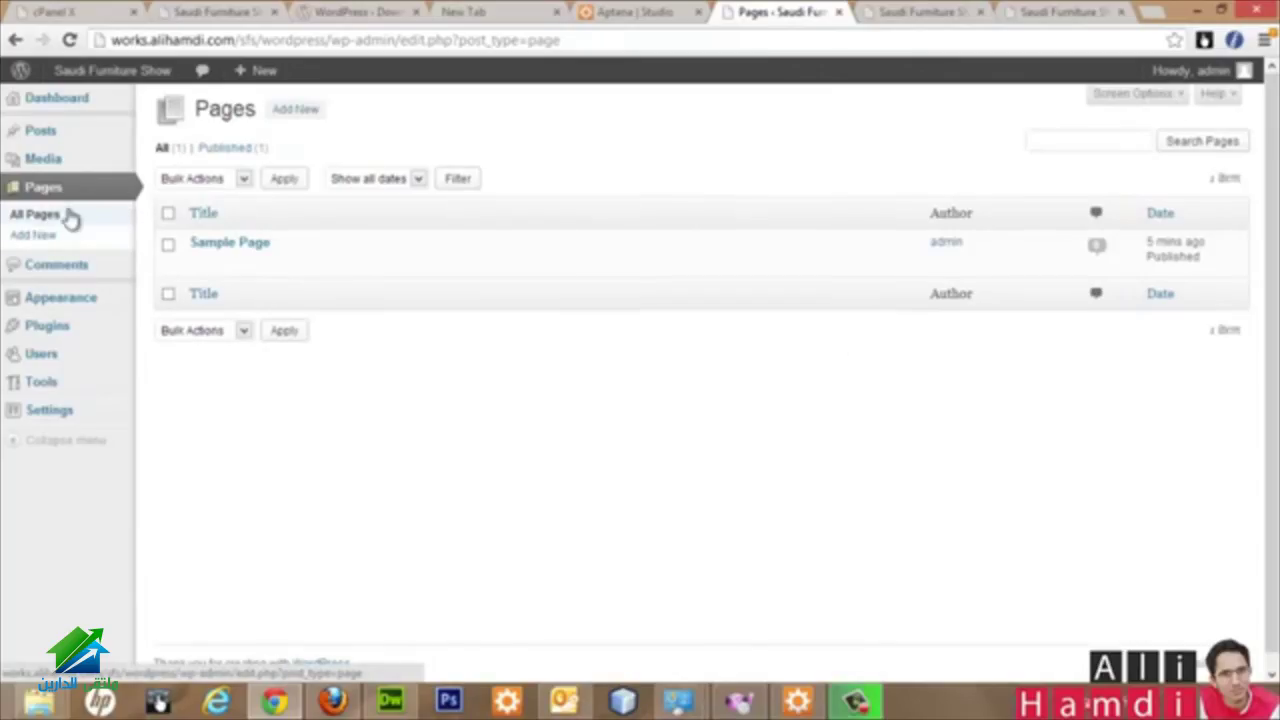
click(893, 10)
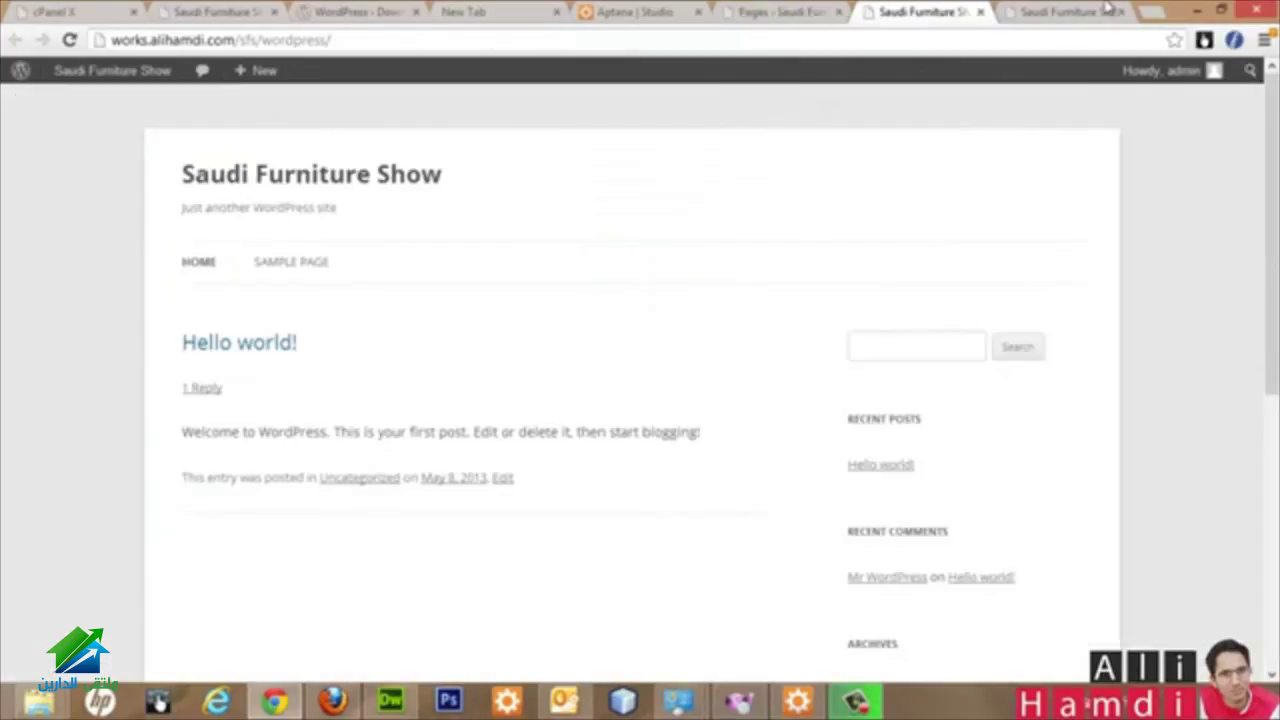
click(1112, 9)
scroll(525, 280, up, 10)
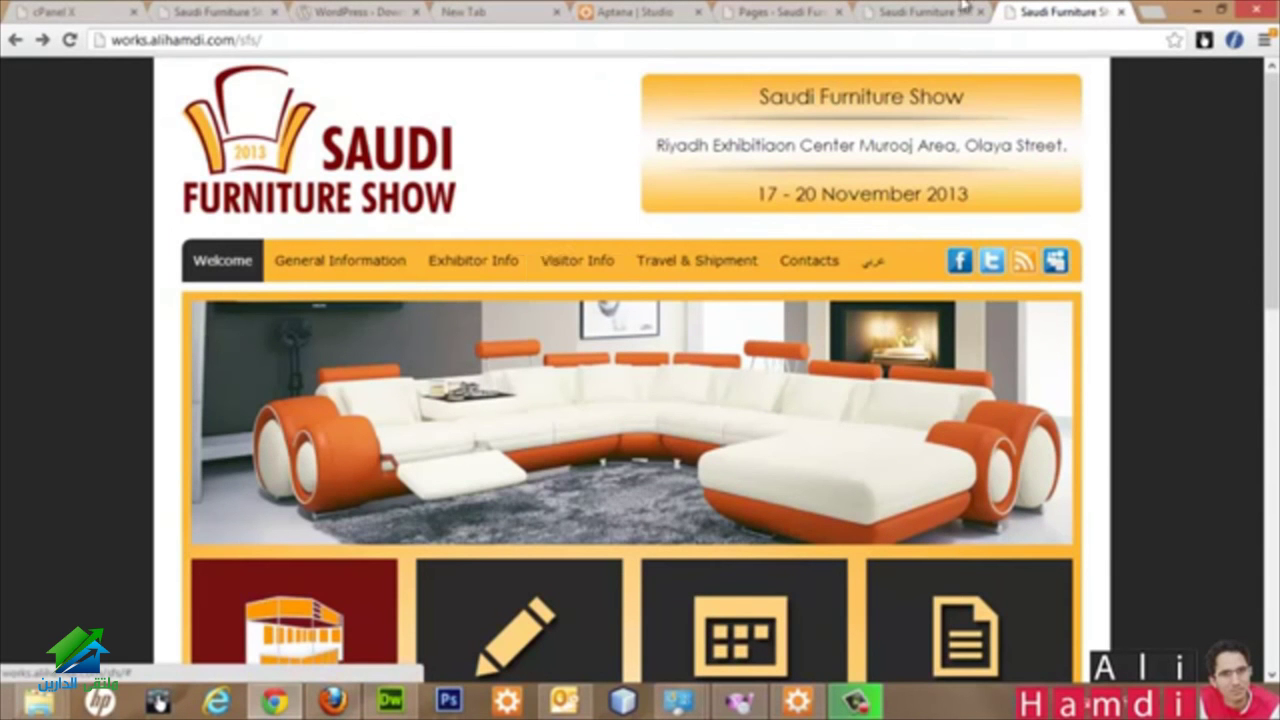
key(ctrl+shift+Tab)
click(748, 11)
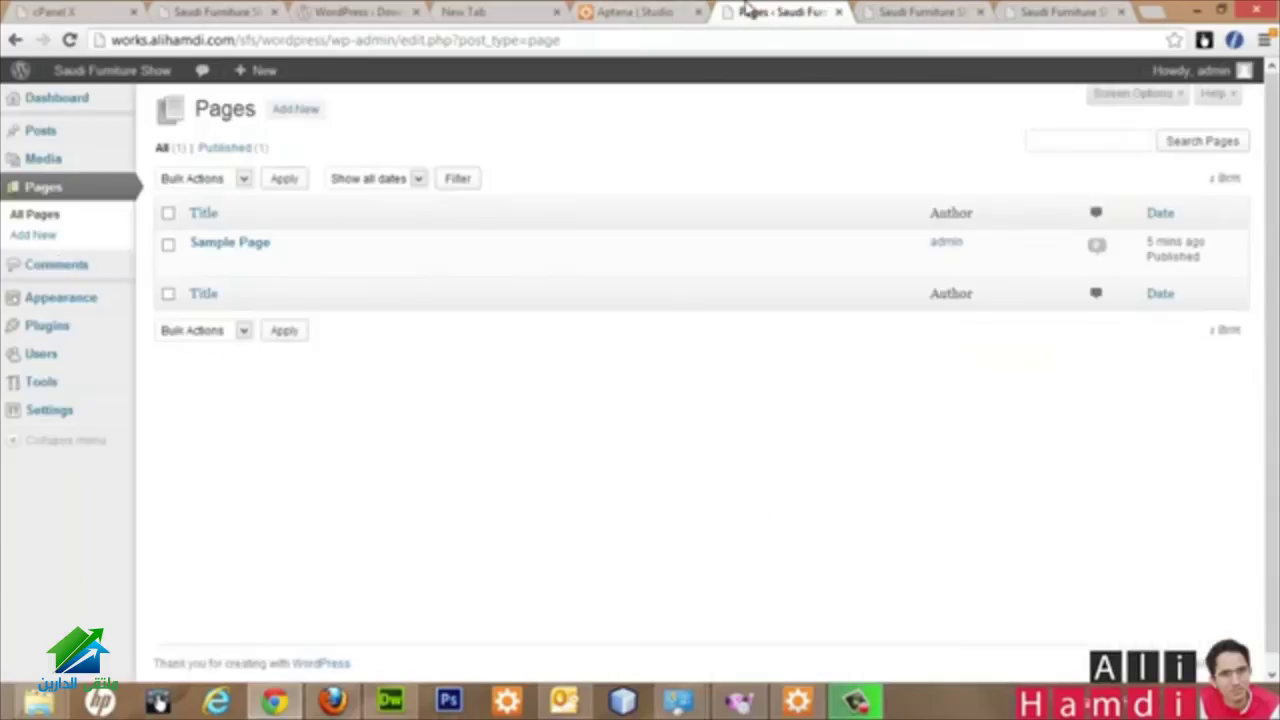
Step: Start a new page with Sample Page as its parent and dismiss the notification popup
click(36, 236)
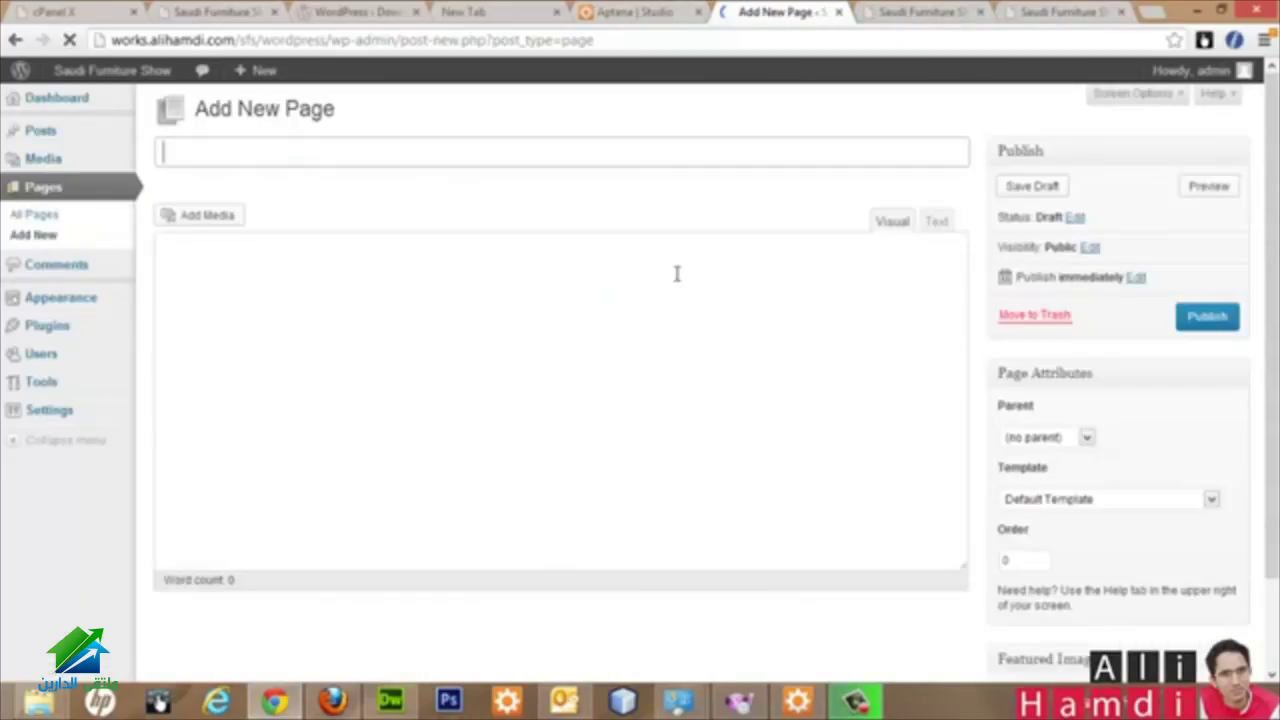
click(1087, 439)
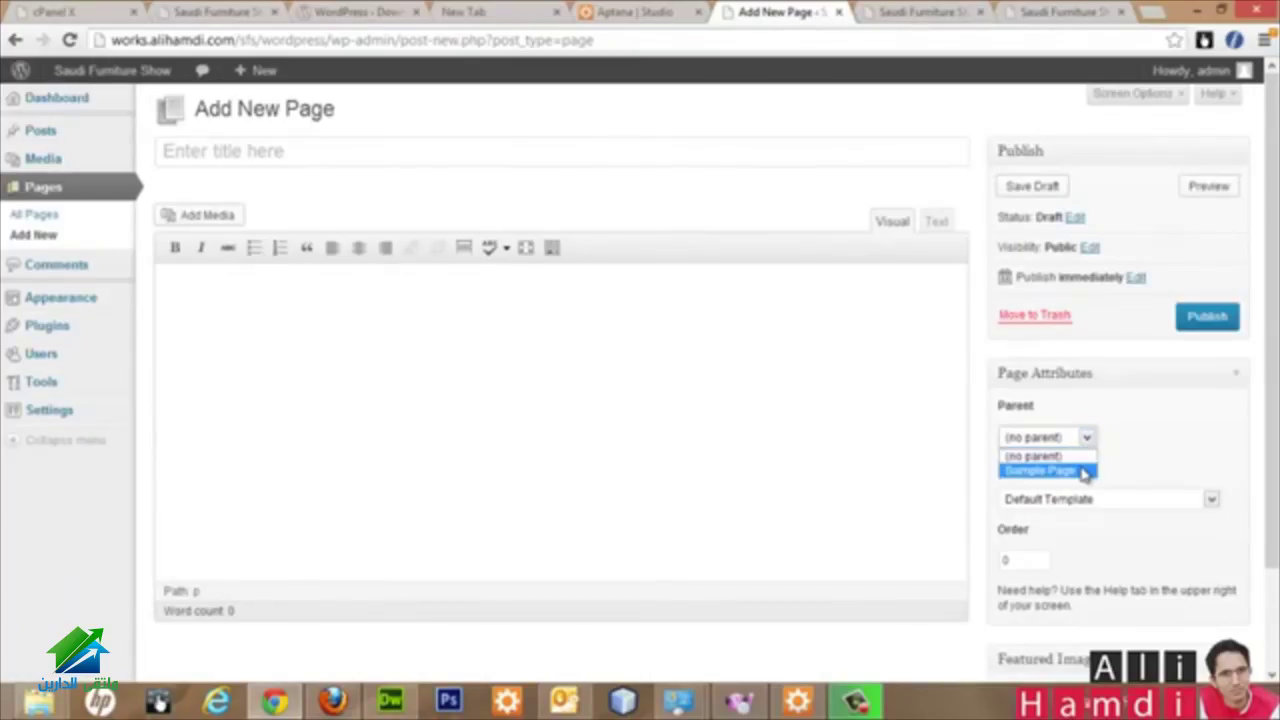
click(1085, 471)
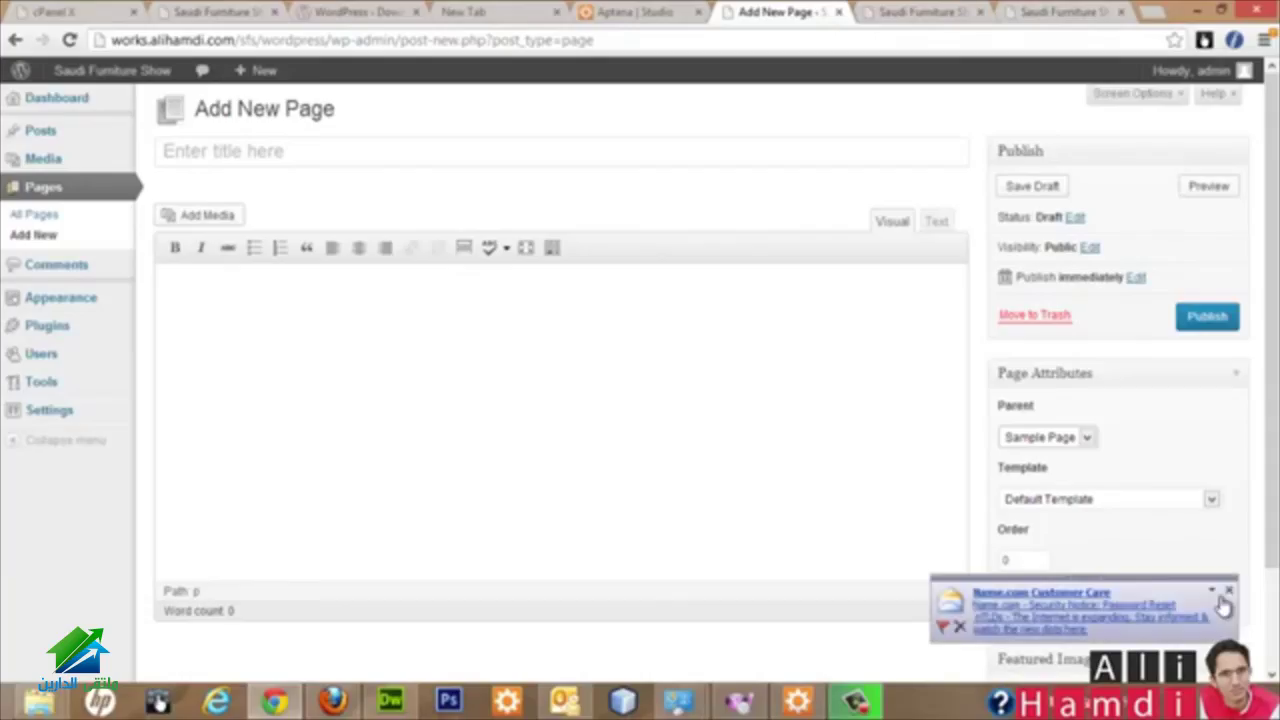
click(1226, 592)
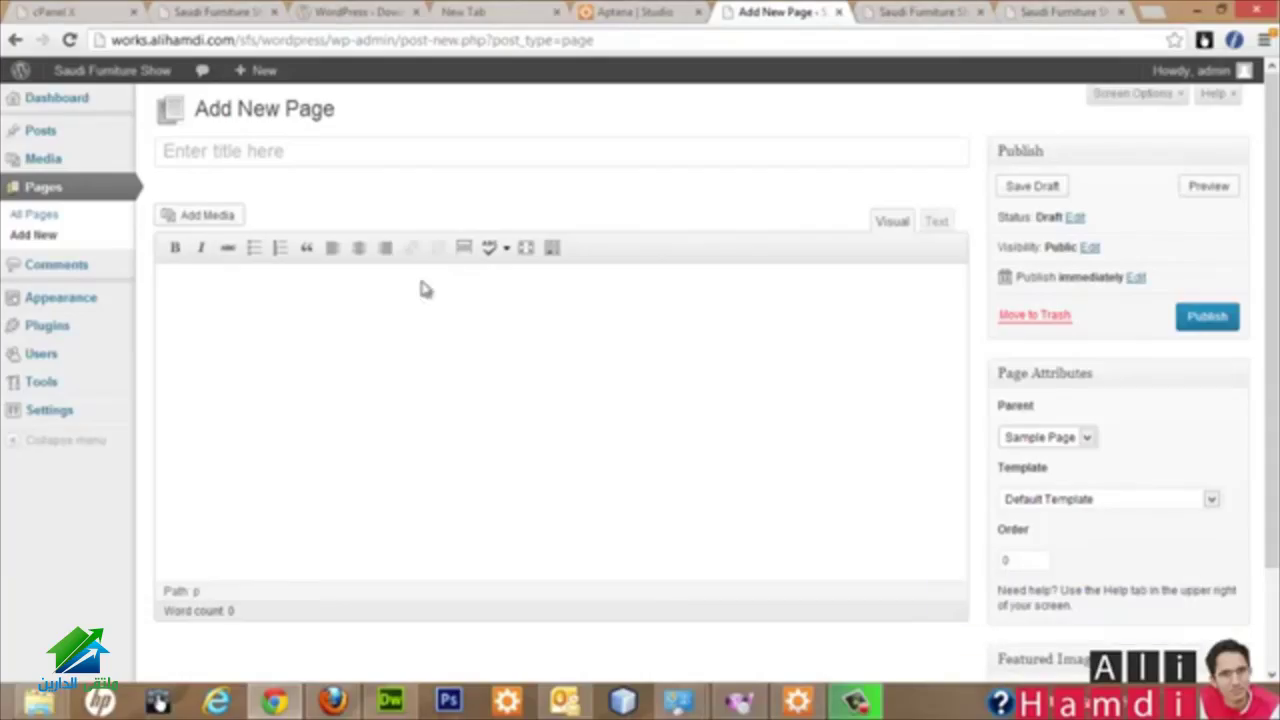
click(40, 272)
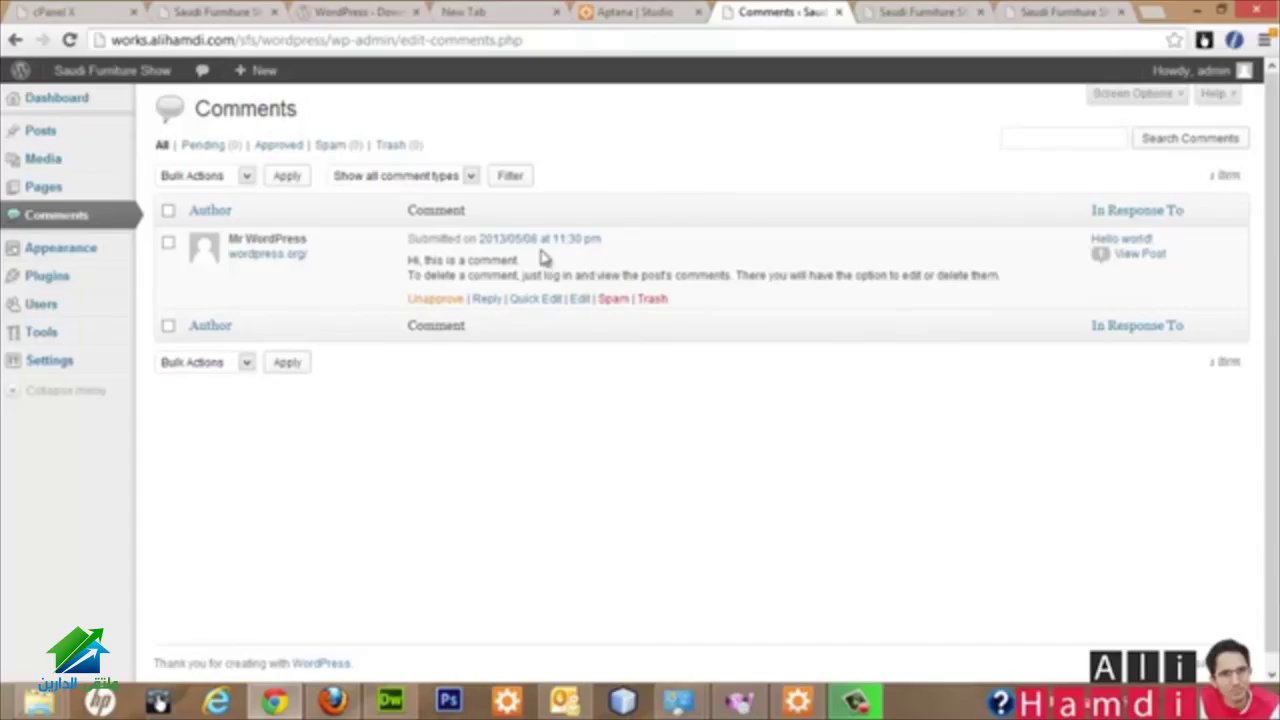
Step: Review the single default comment from Mr WordPress on the Hello world! post
mouse_move(92, 252)
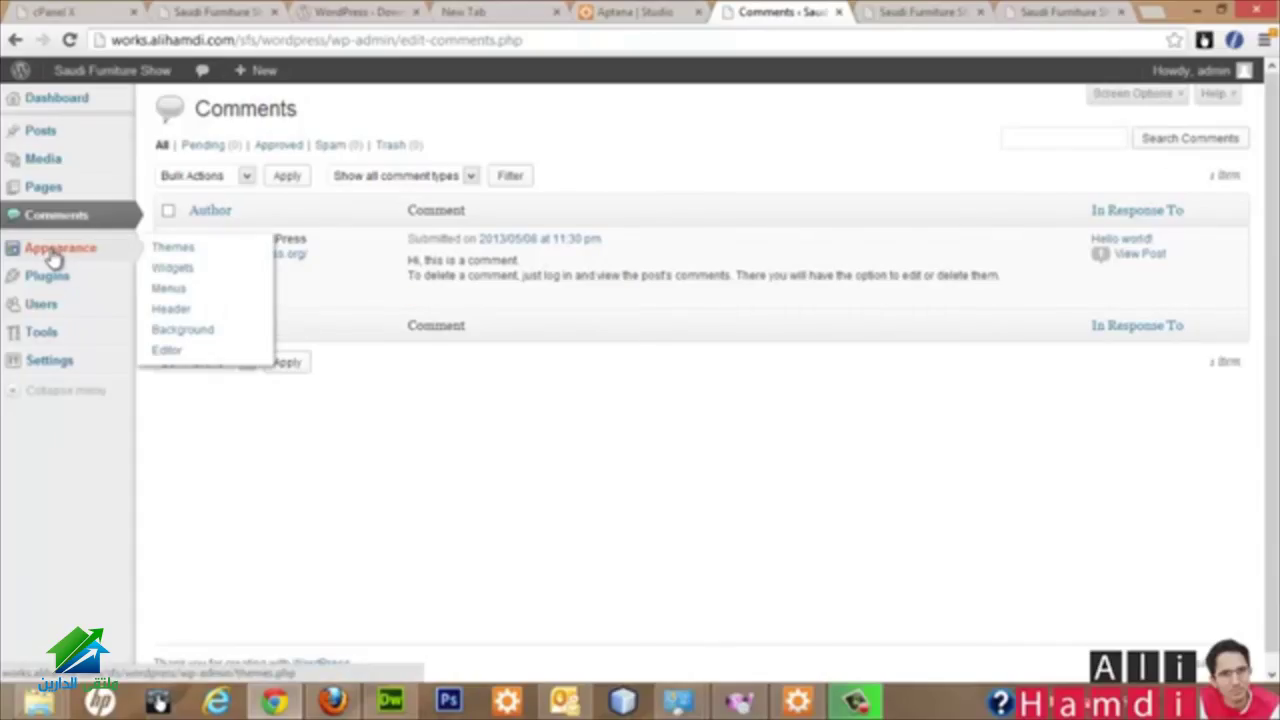
Step: Open Appearance > Themes and review Twenty Twelve as current theme with Twenty Eleven available
click(55, 252)
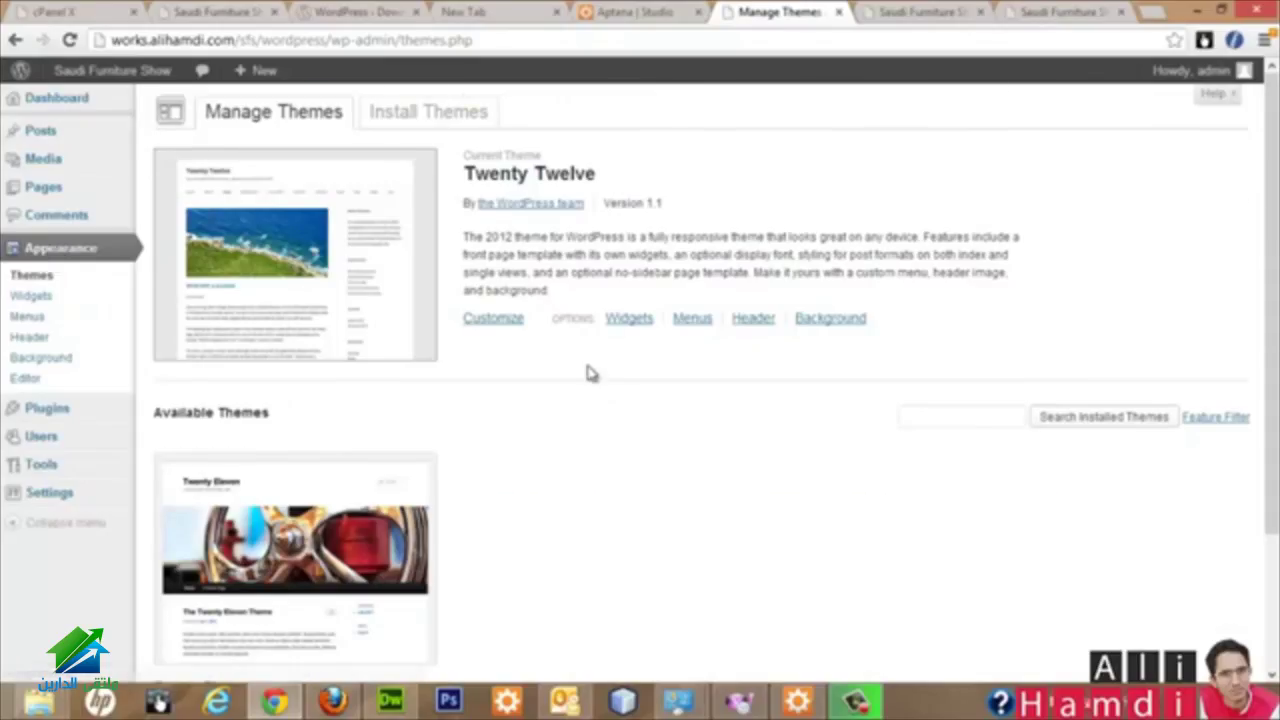
scroll(588, 372, down, 3)
scroll(585, 355, up, 3)
scroll(562, 363, down, 3)
scroll(562, 363, up, 3)
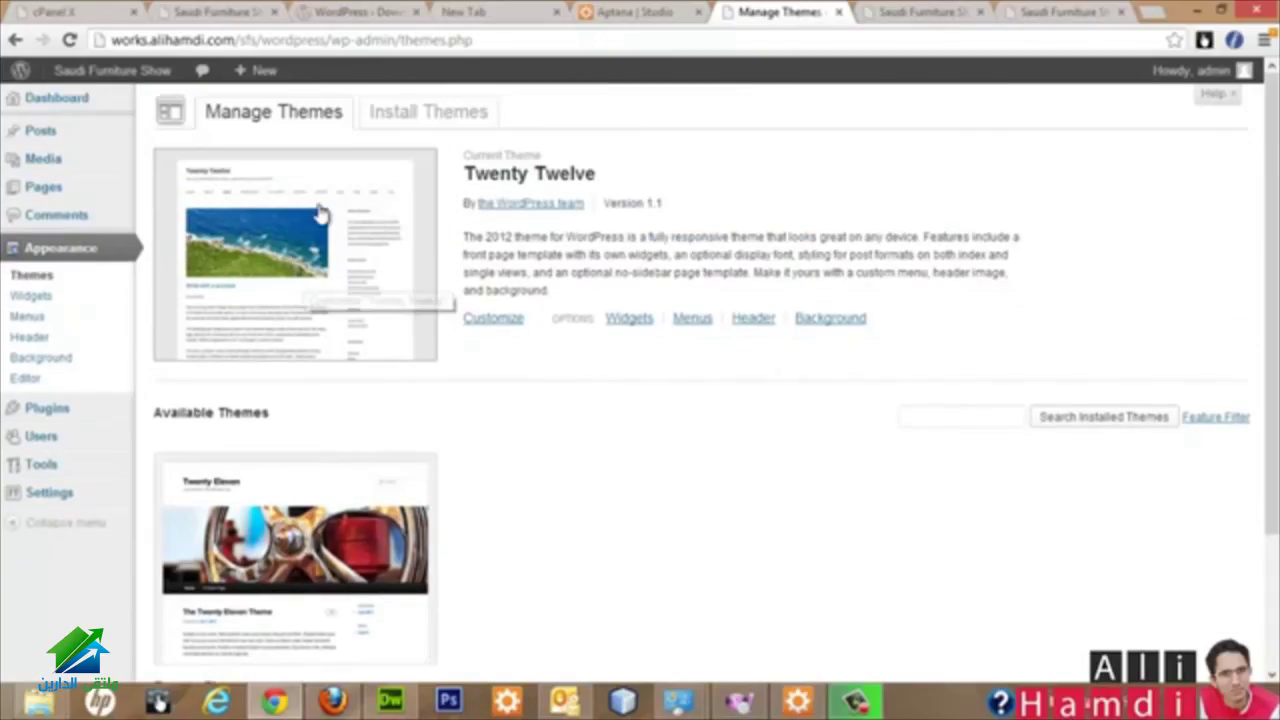
key(ctrl+Tab)
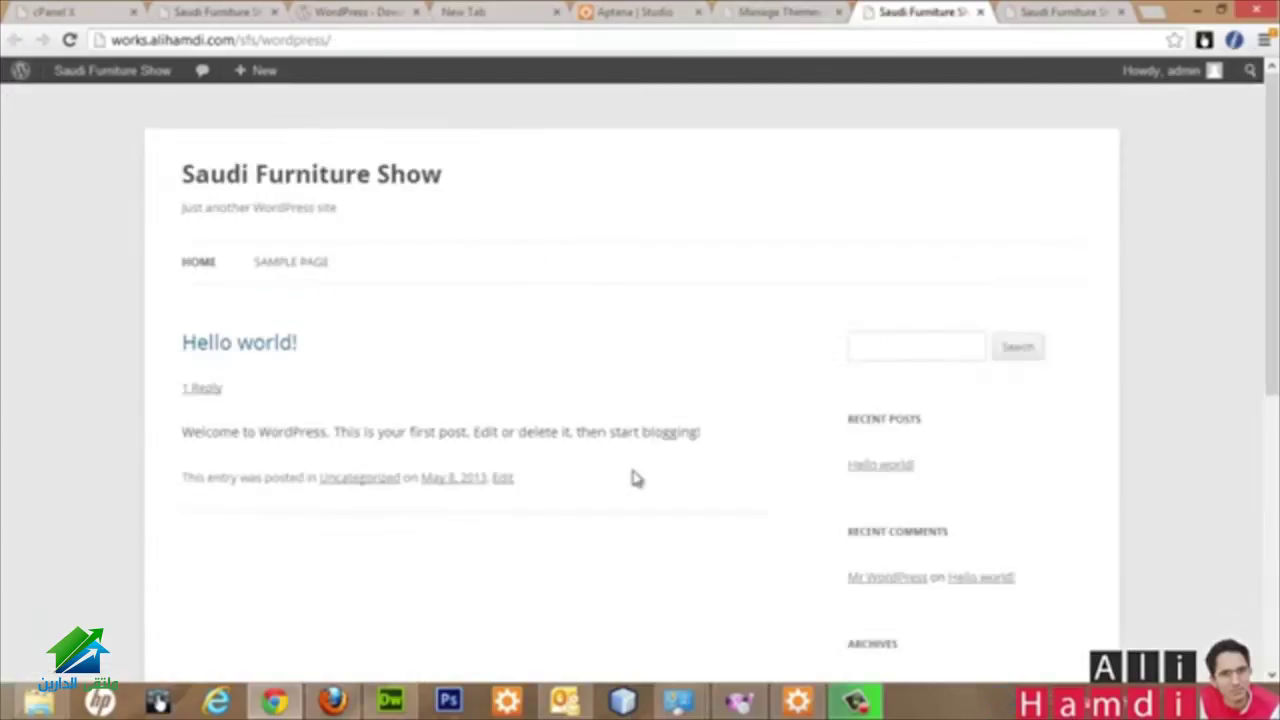
click(779, 11)
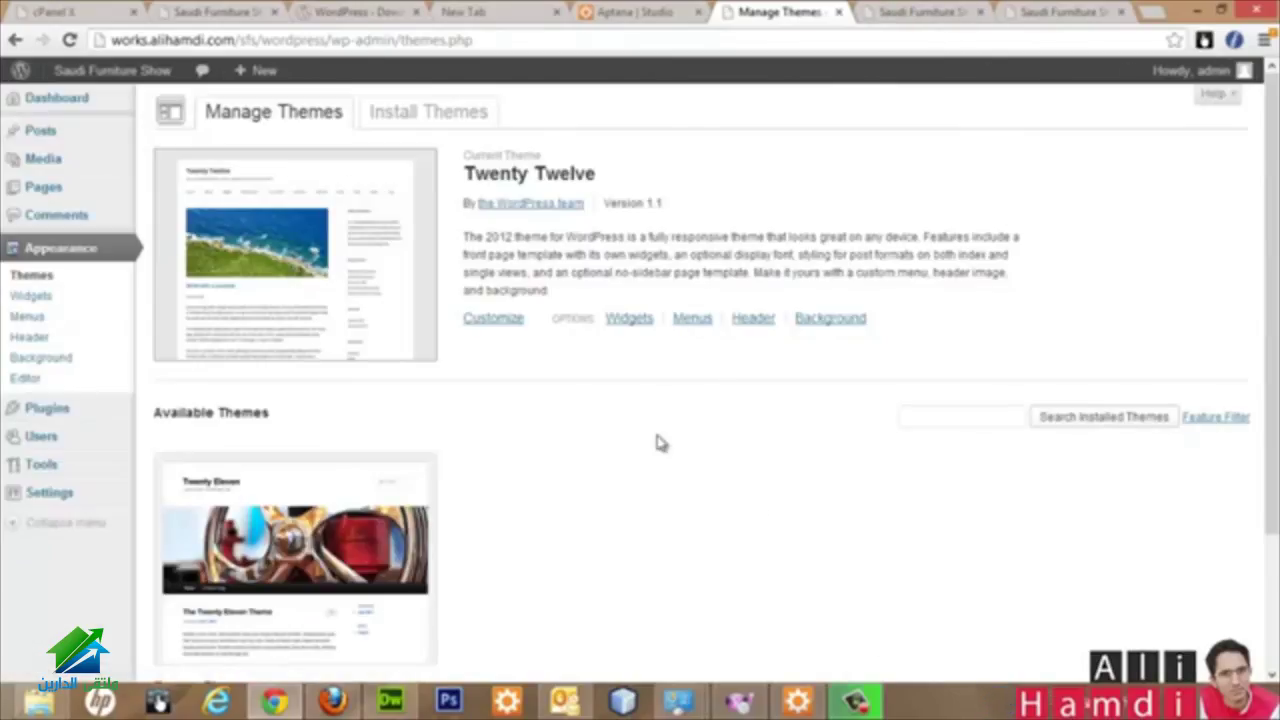
scroll(549, 491, down, 3)
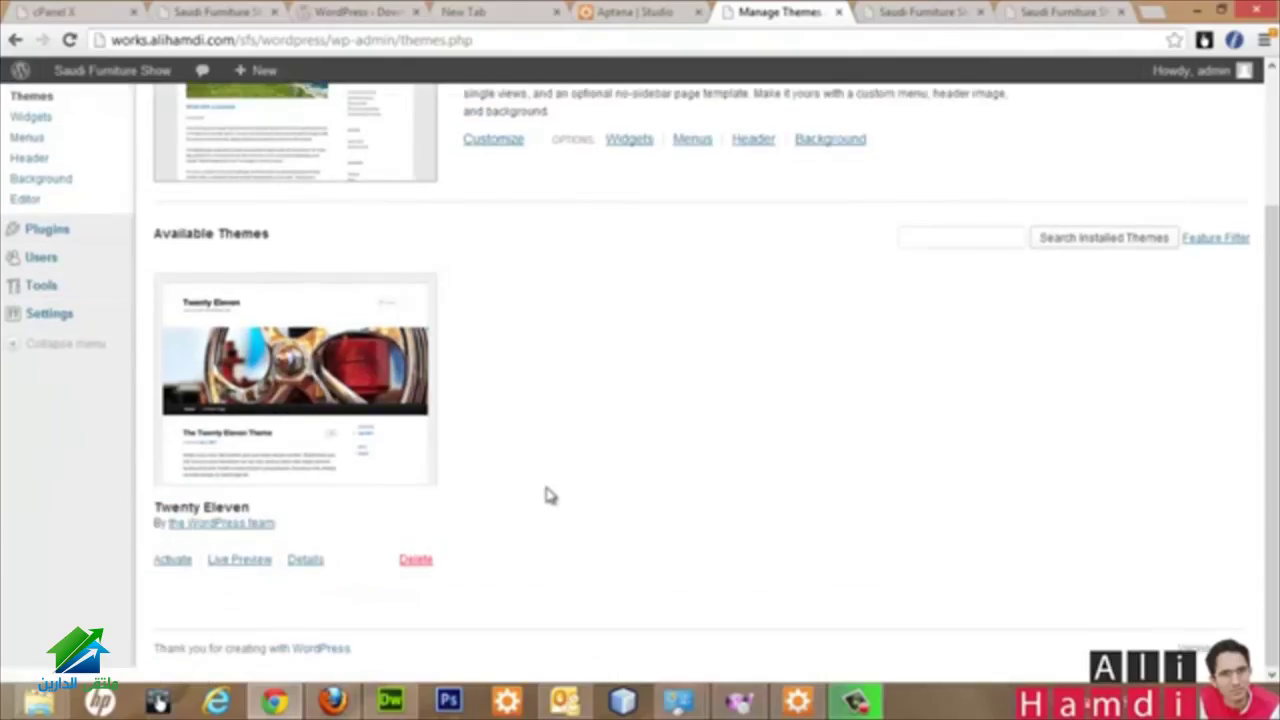
scroll(285, 214, up, 3)
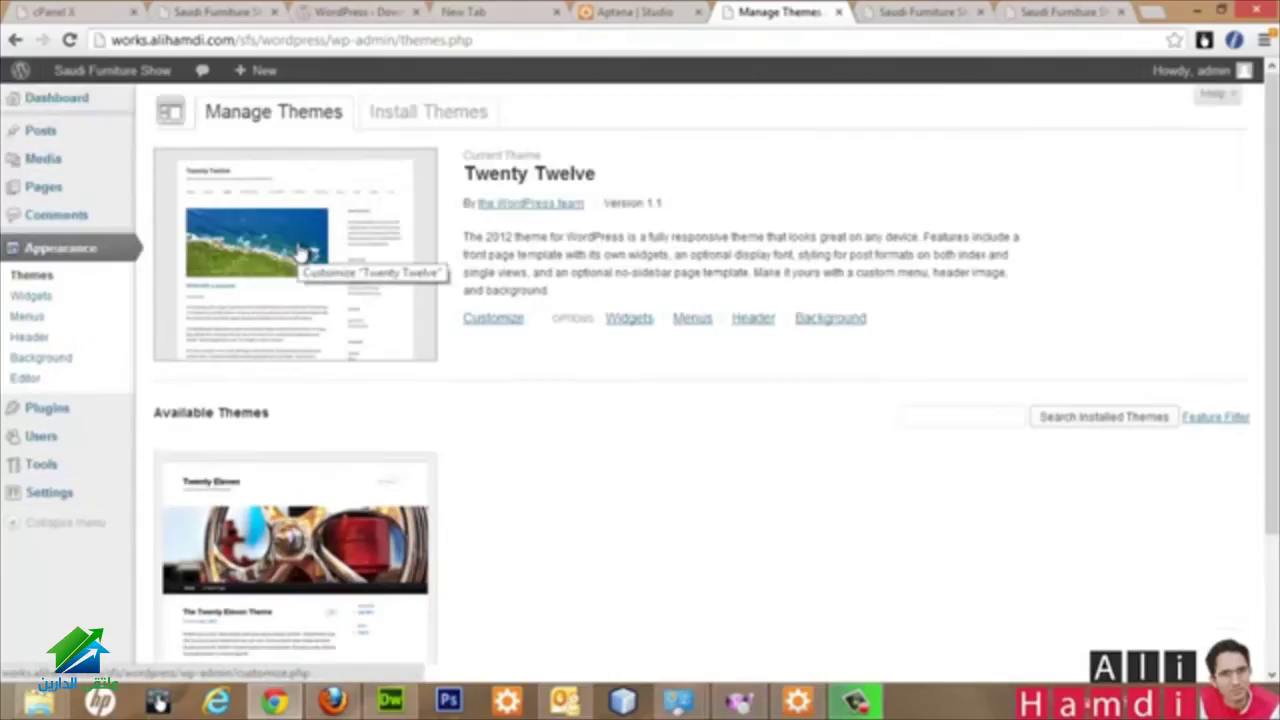
scroll(223, 625, down, 3)
Step: Activate Twenty Eleven and reload the front page to see its header image
click(172, 560)
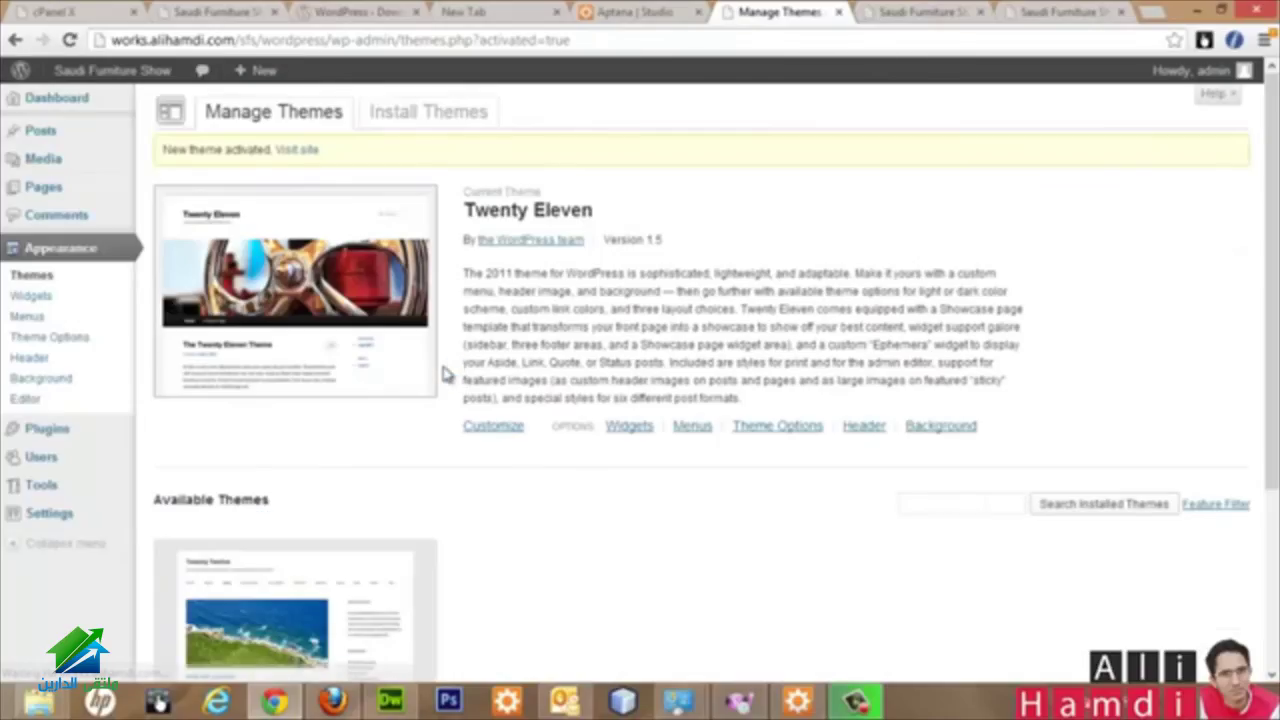
click(930, 10)
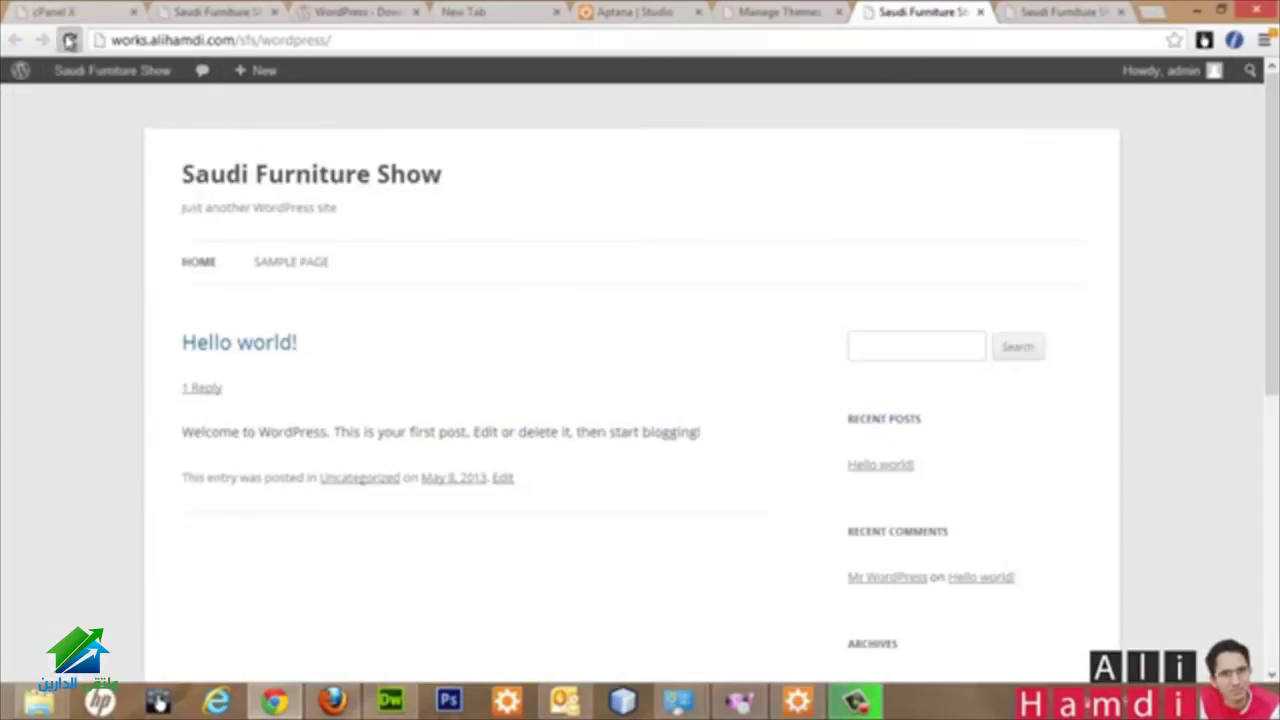
click(69, 40)
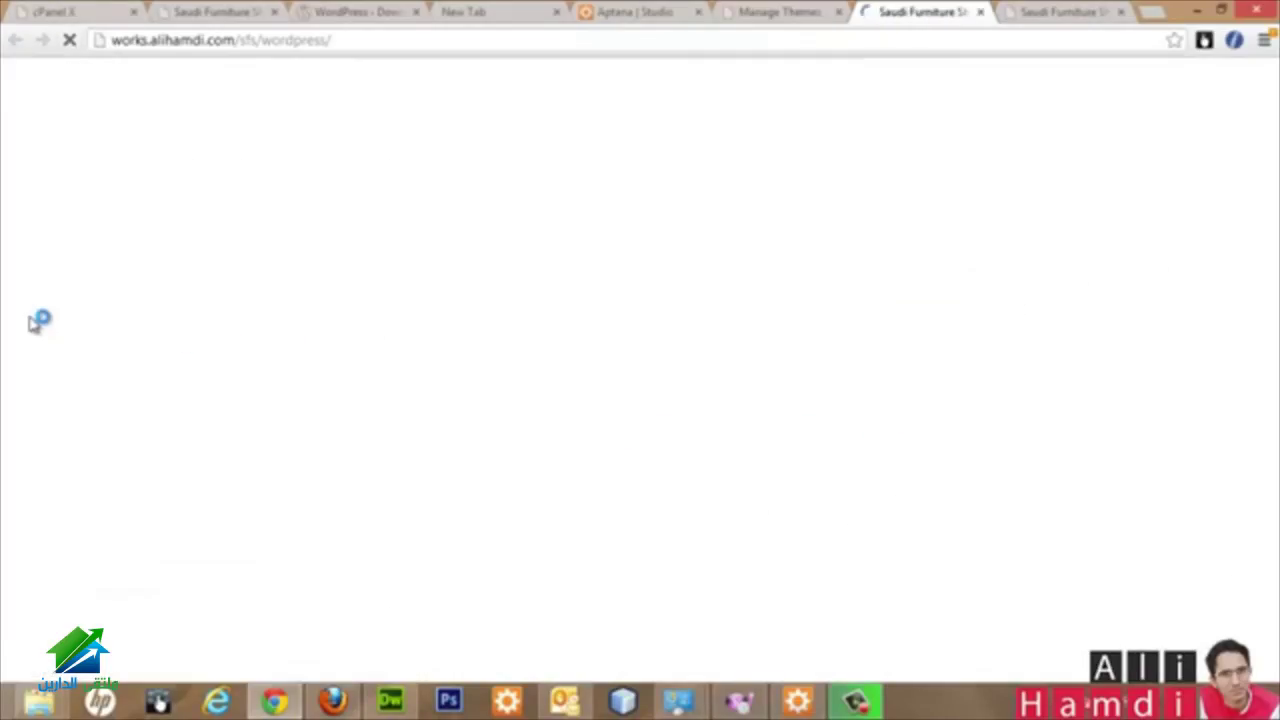
scroll(30, 323, down, 5)
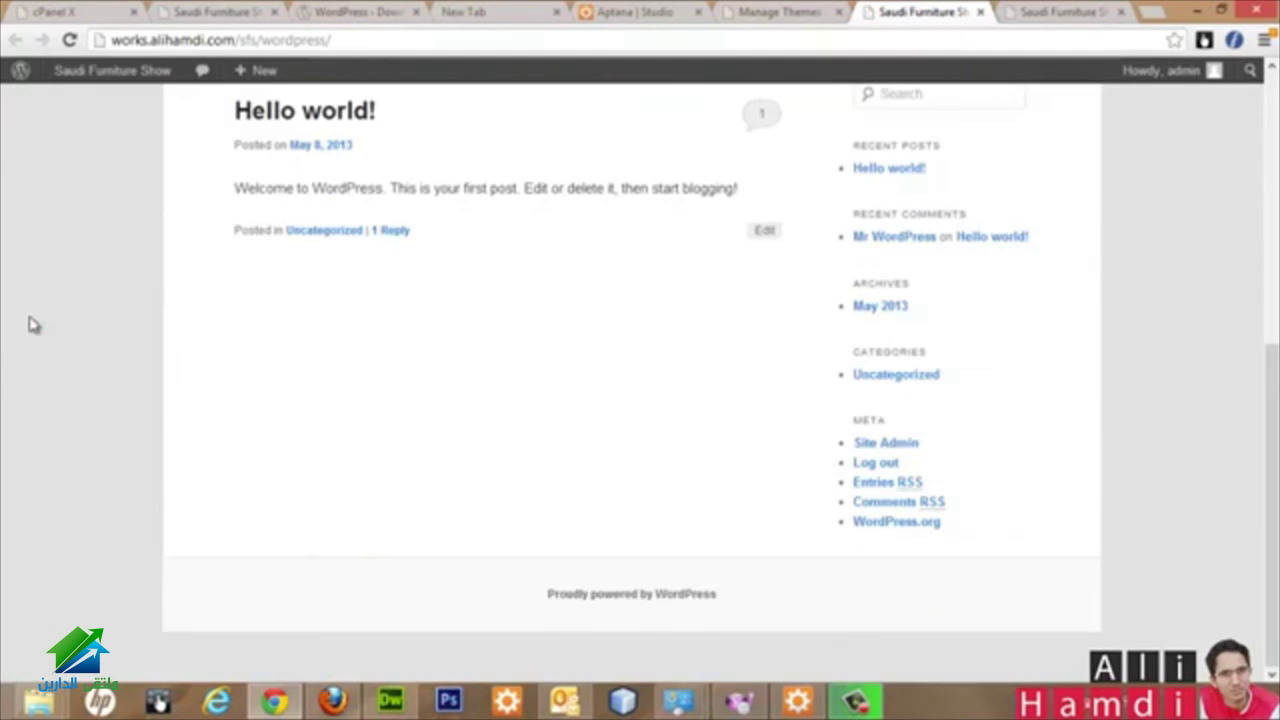
scroll(30, 323, up, 5)
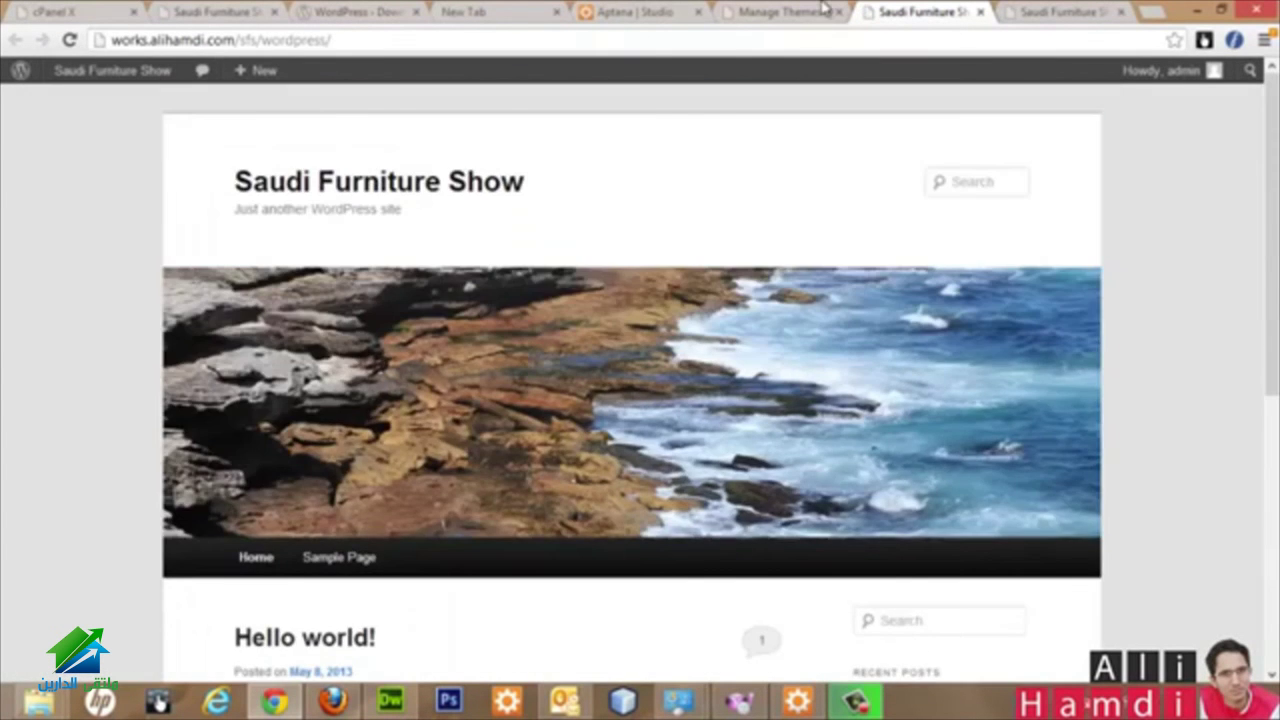
click(820, 10)
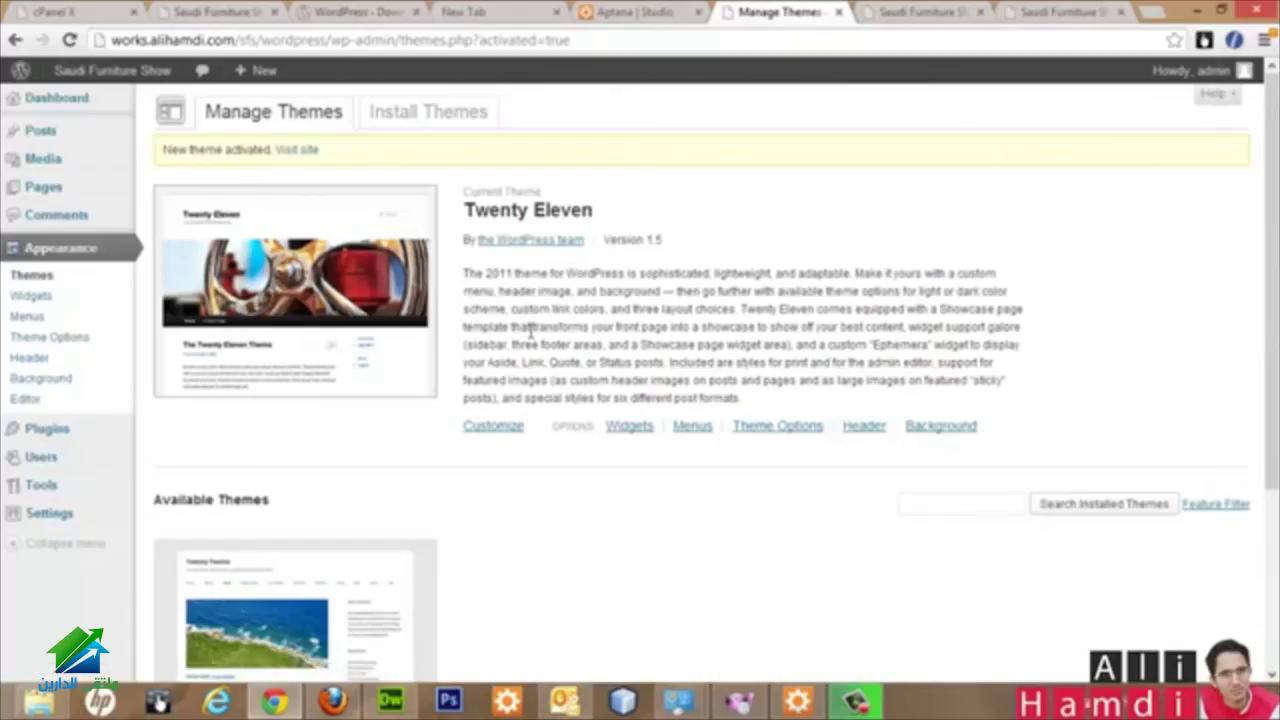
scroll(548, 545, down, 3)
scroll(520, 534, up, 3)
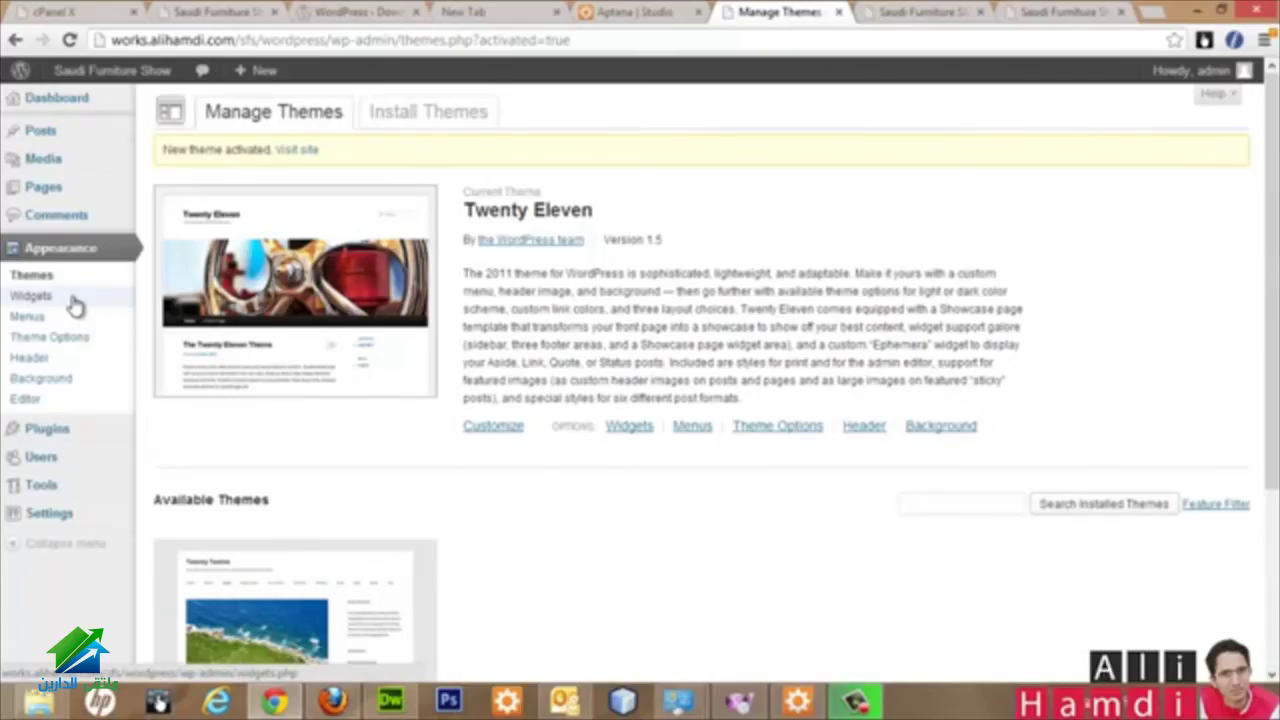
Step: Check the Recent Posts and Recent Comments headings in the live site's sidebar
click(915, 12)
scroll(957, 363, down, 5)
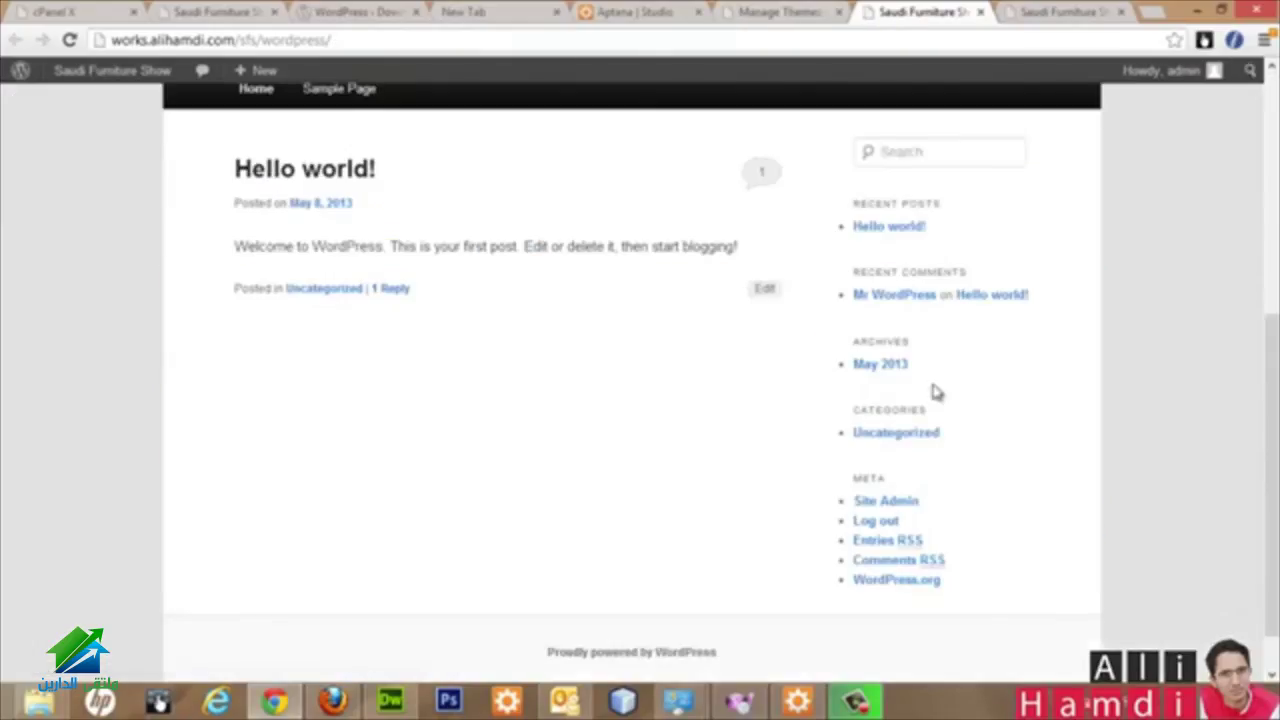
drag(869, 204, 943, 208)
drag(862, 272, 952, 274)
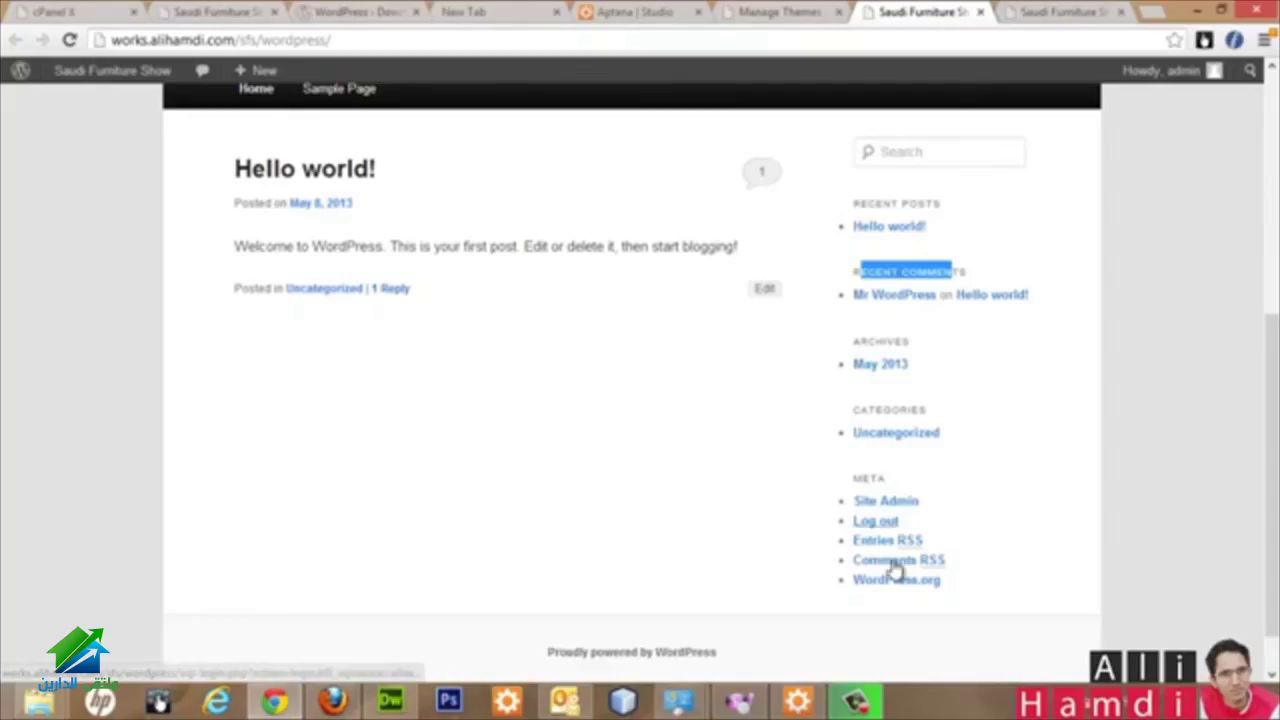
click(787, 11)
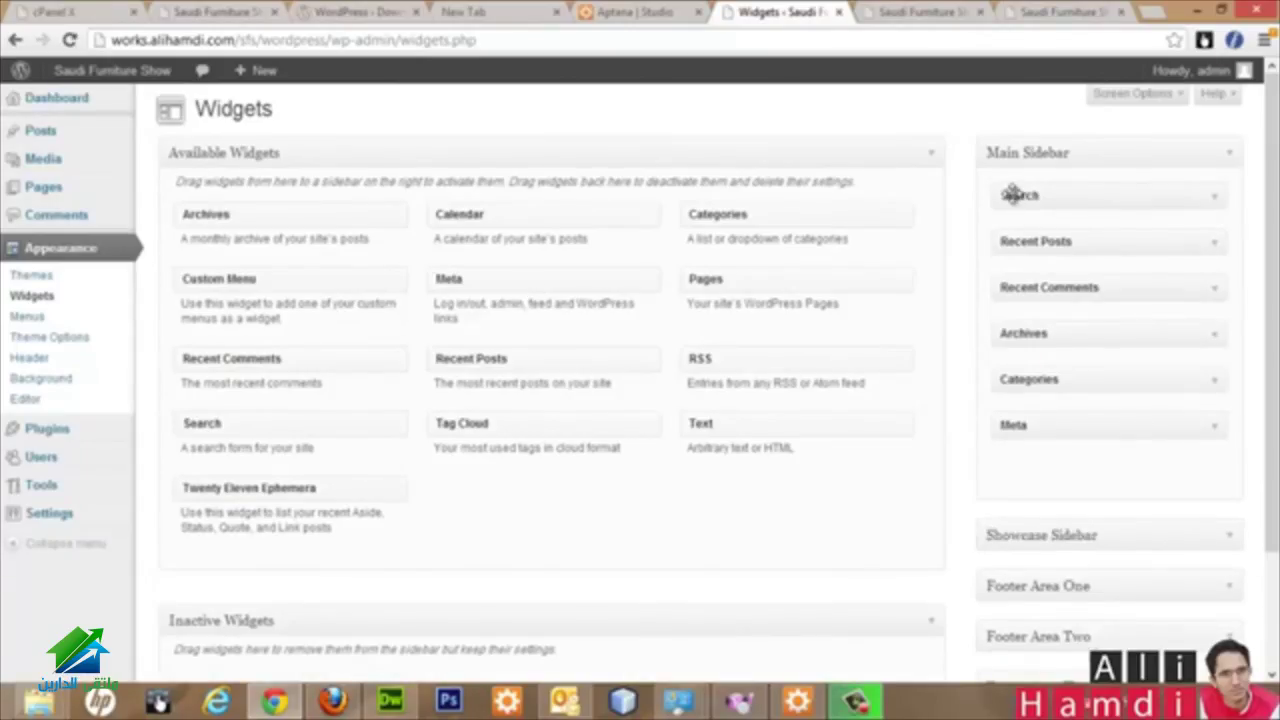
Step: Drag the Search and Meta widgets out of the Main Sidebar
click(1212, 200)
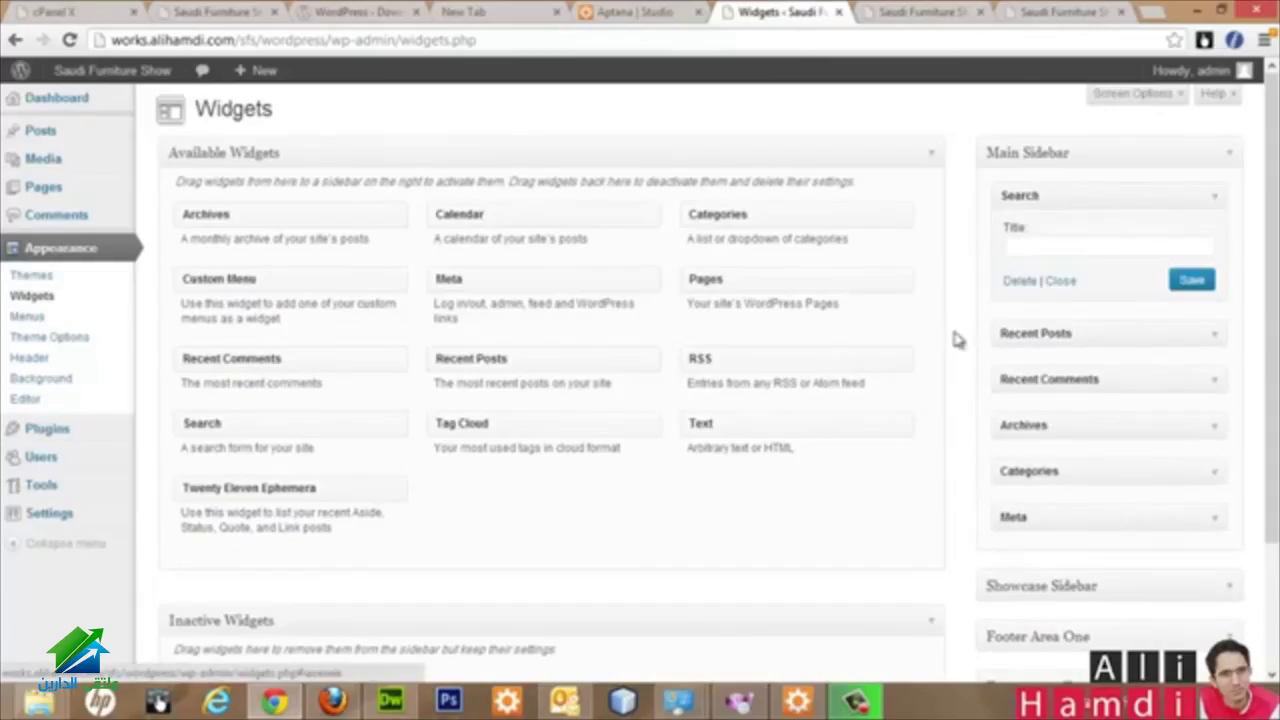
scroll(1013, 323, down, 3)
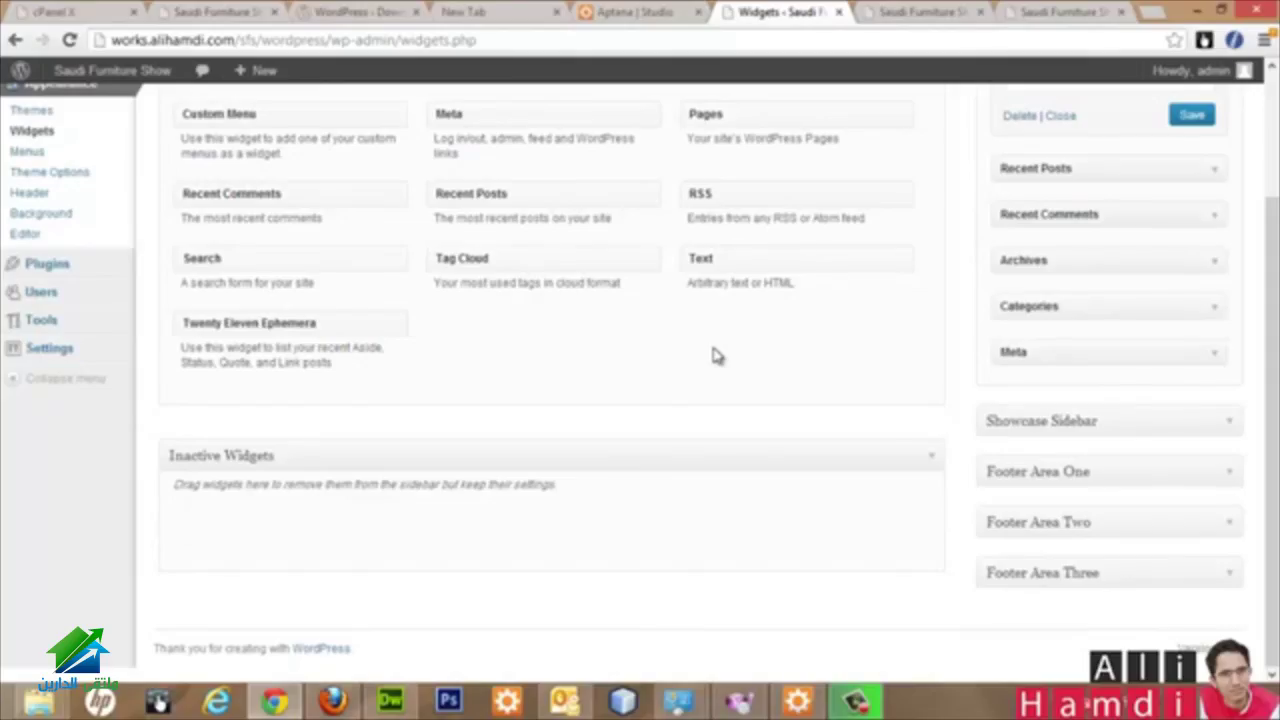
scroll(1034, 303, up, 3)
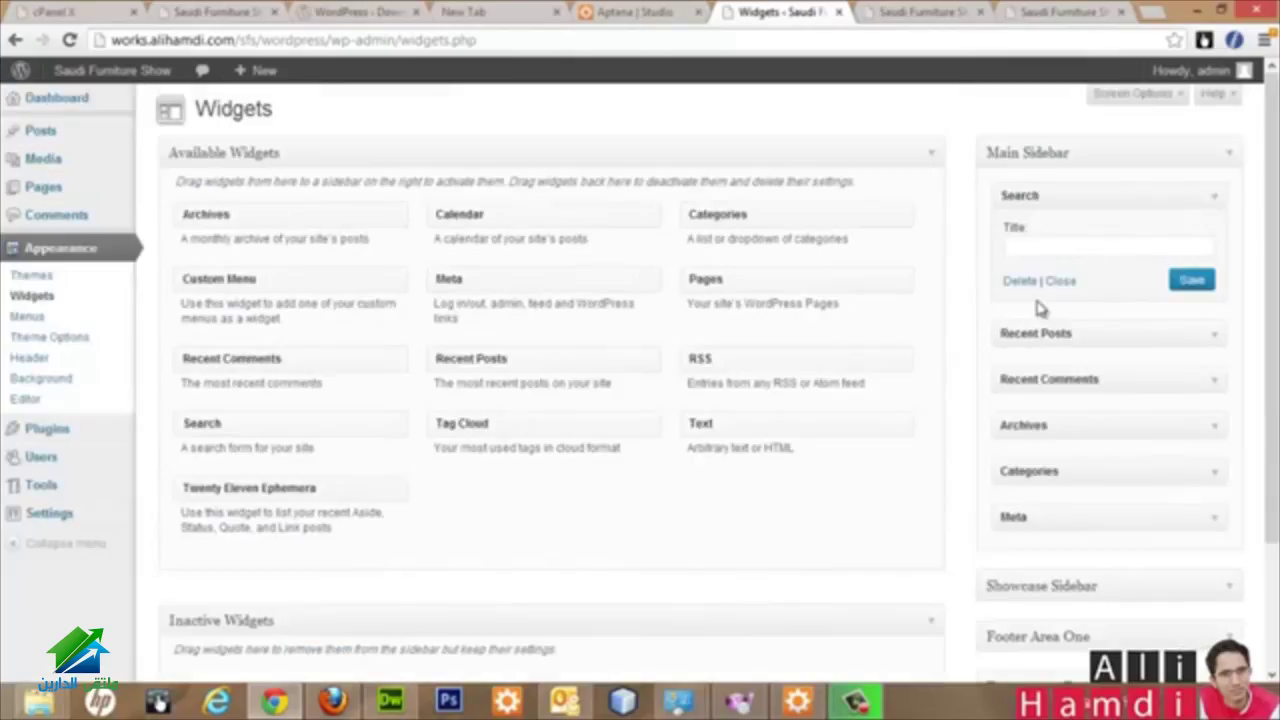
drag(1169, 194, 840, 495)
drag(1012, 380, 1049, 389)
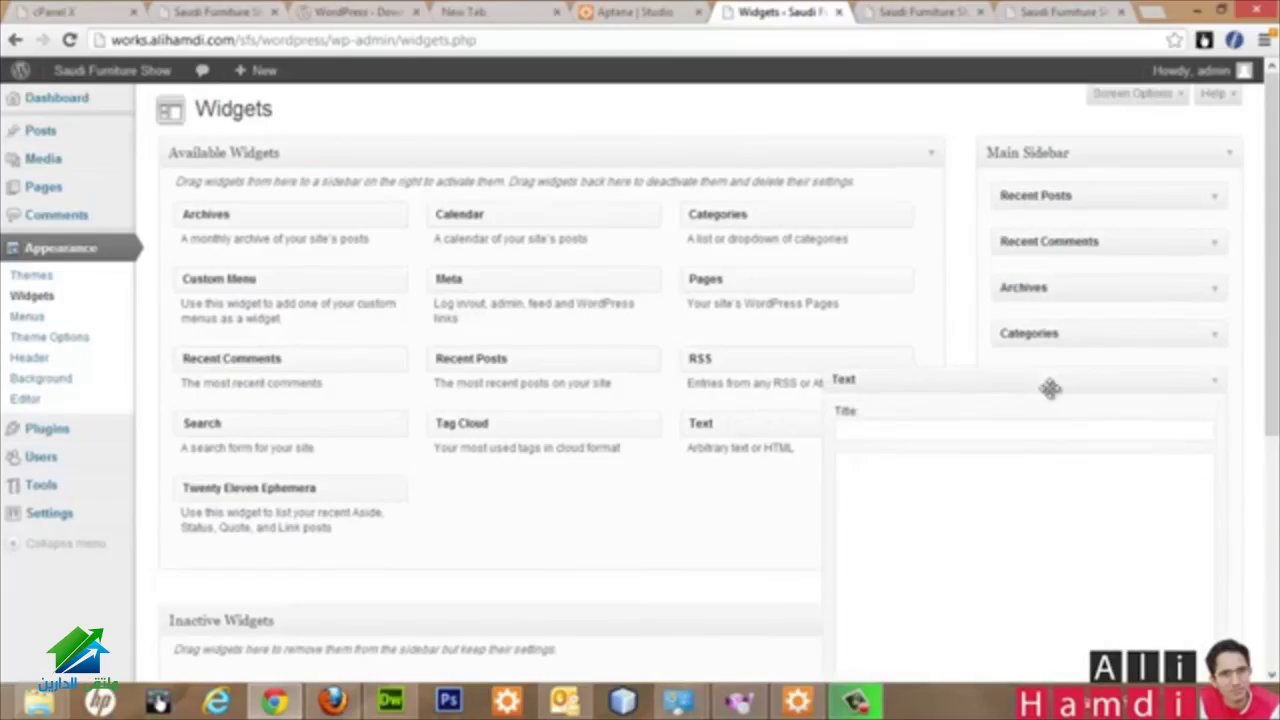
Step: Review the empty Menus page, comparing it with the live Saudi Furniture Show front page
click(45, 324)
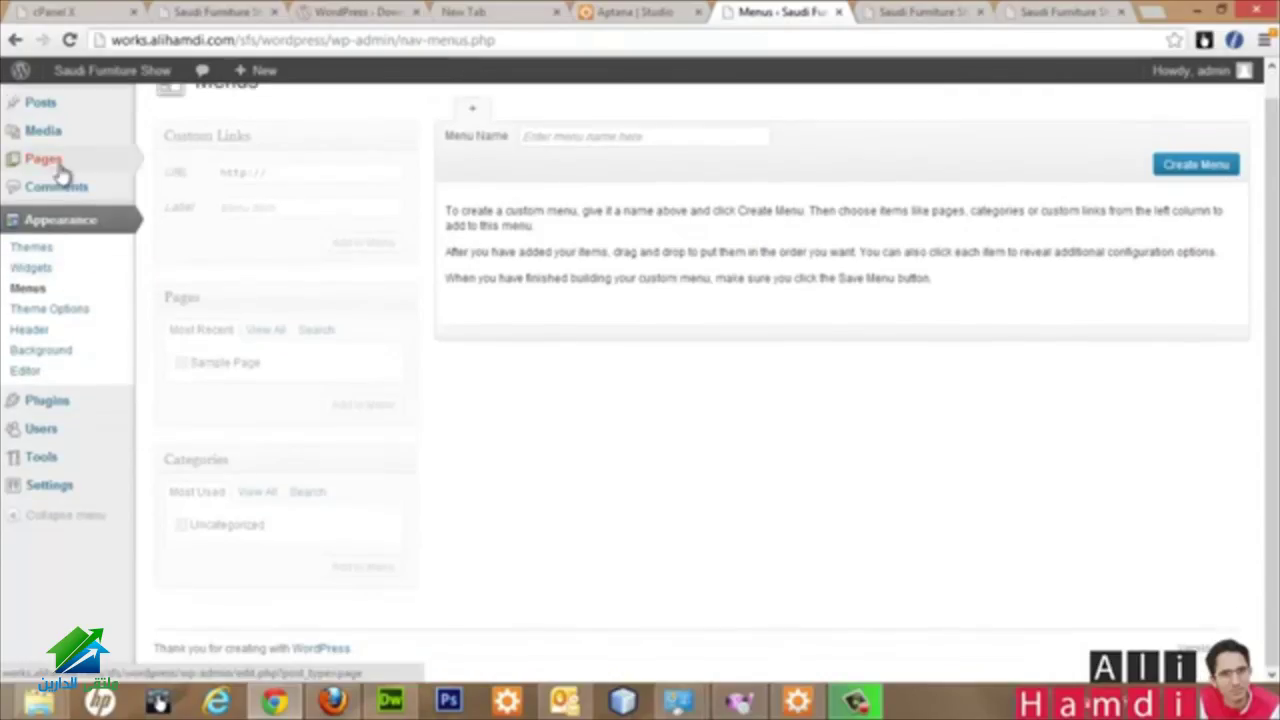
mouse_move(77, 176)
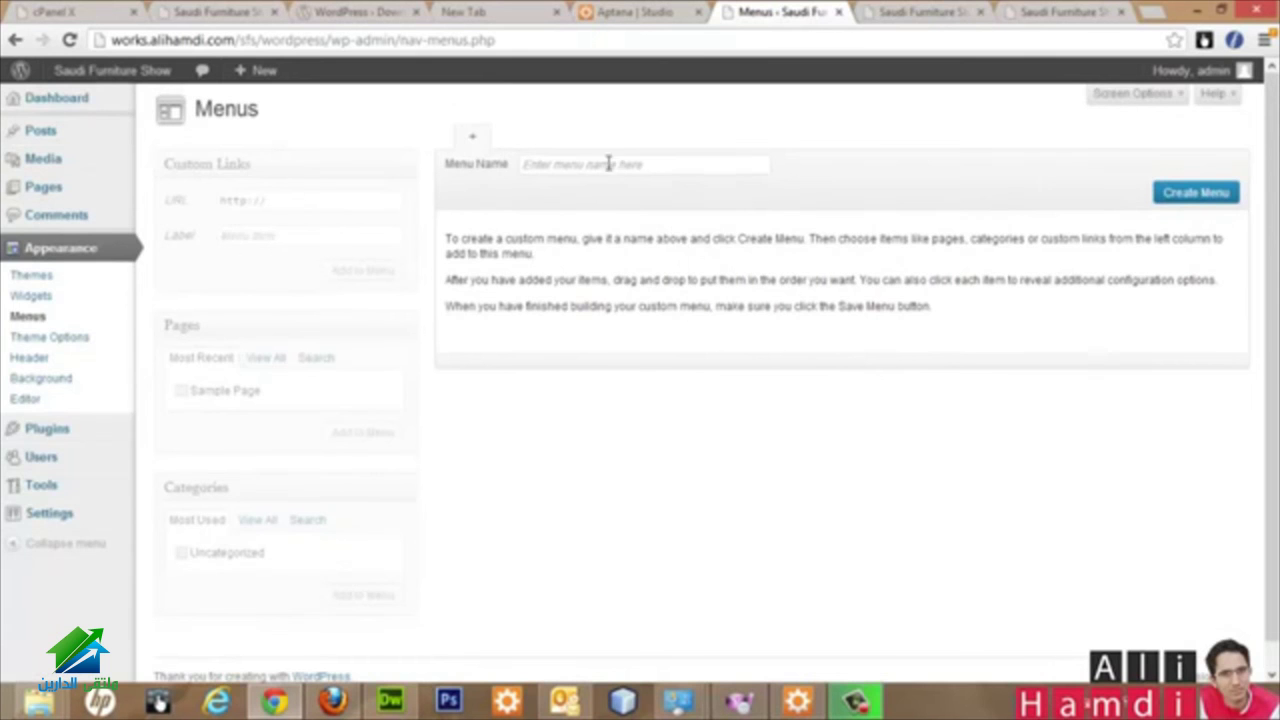
click(902, 11)
scroll(600, 249, up, 5)
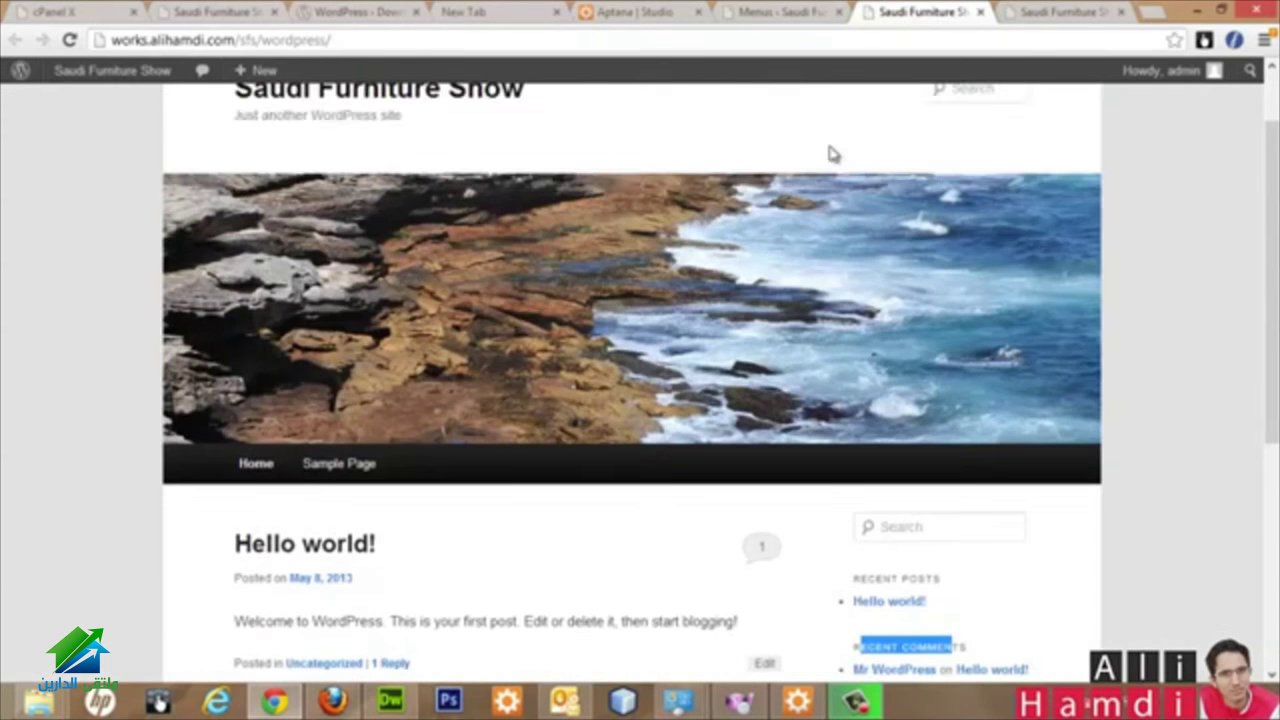
click(787, 18)
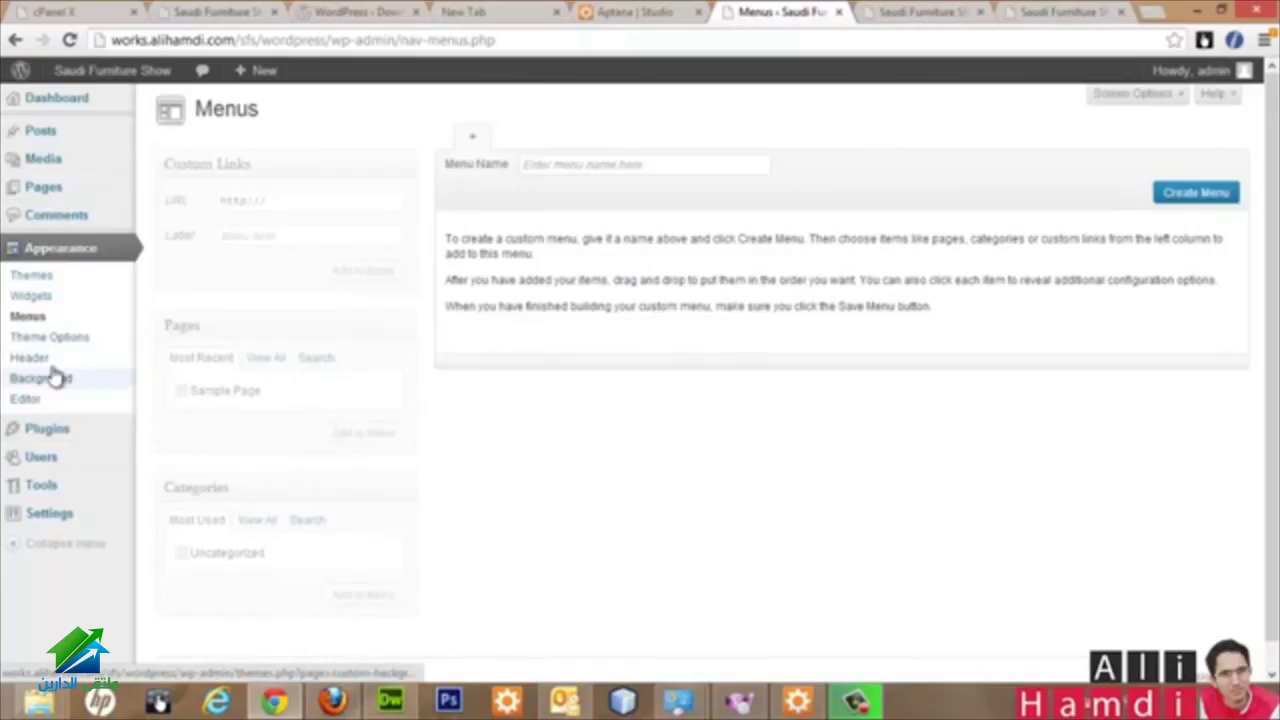
mouse_move(106, 429)
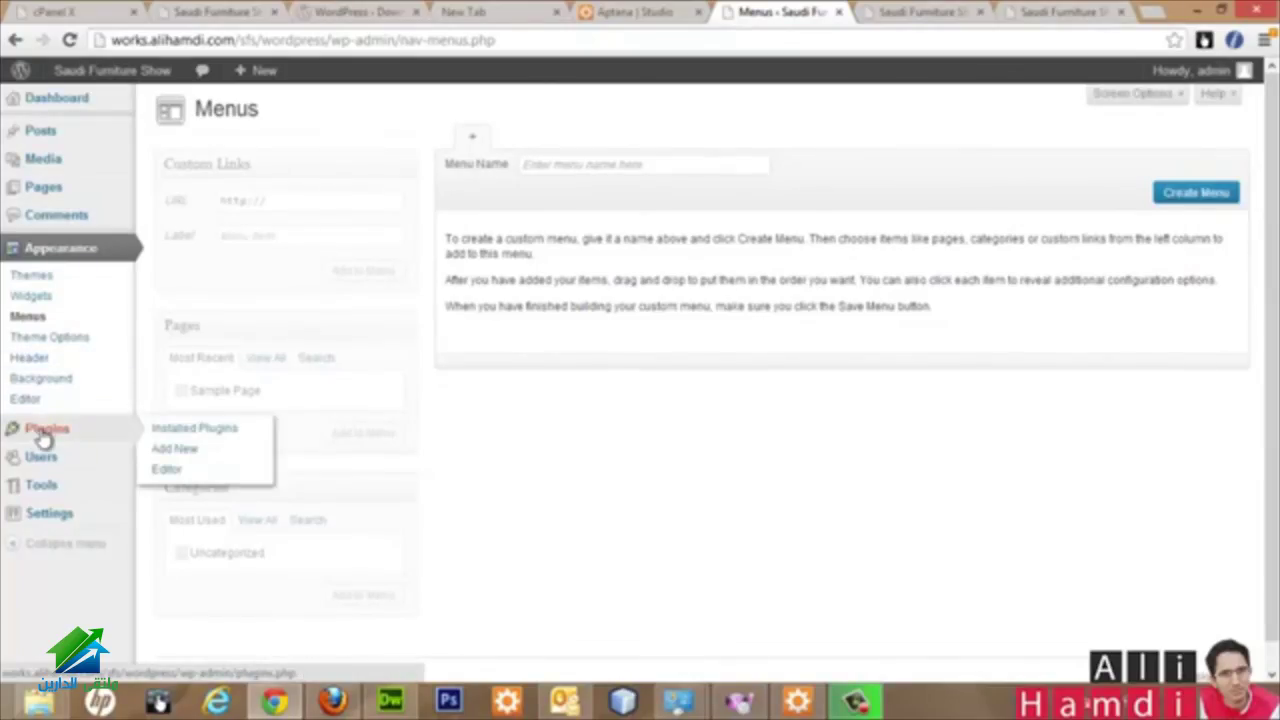
click(928, 12)
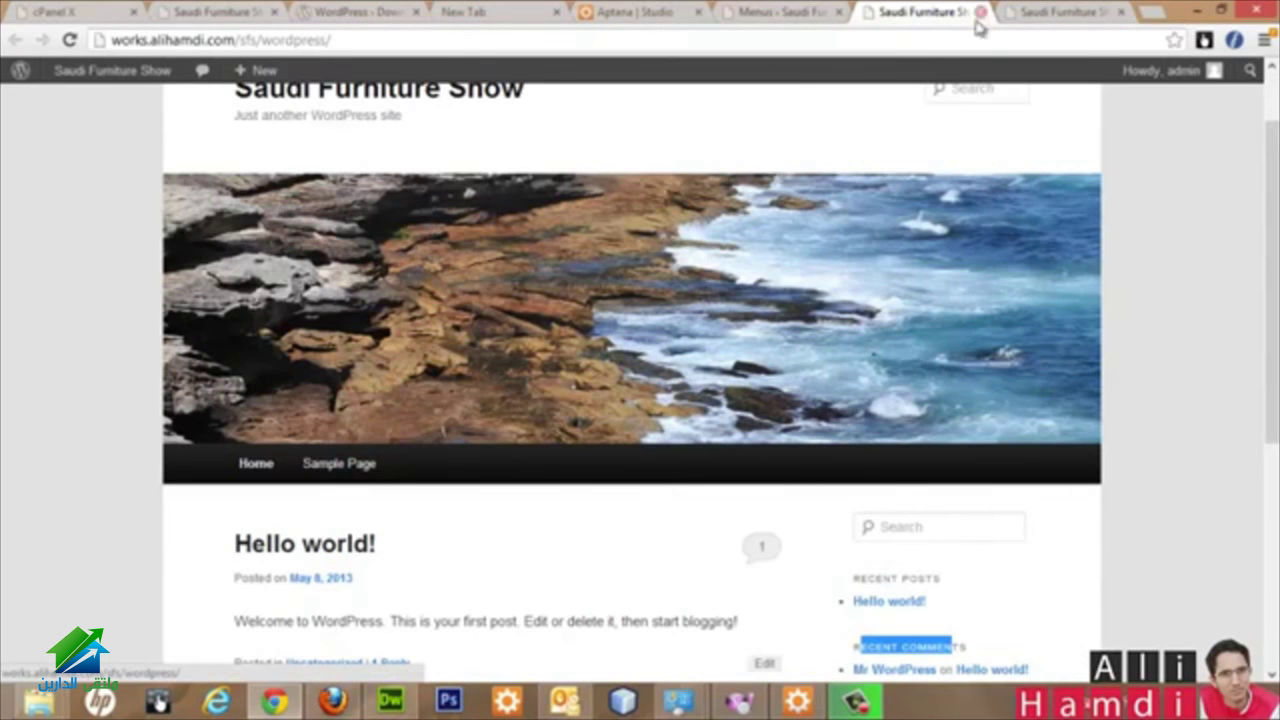
Step: View the original static Saudi Furniture Show site and clear its text selection
click(1060, 12)
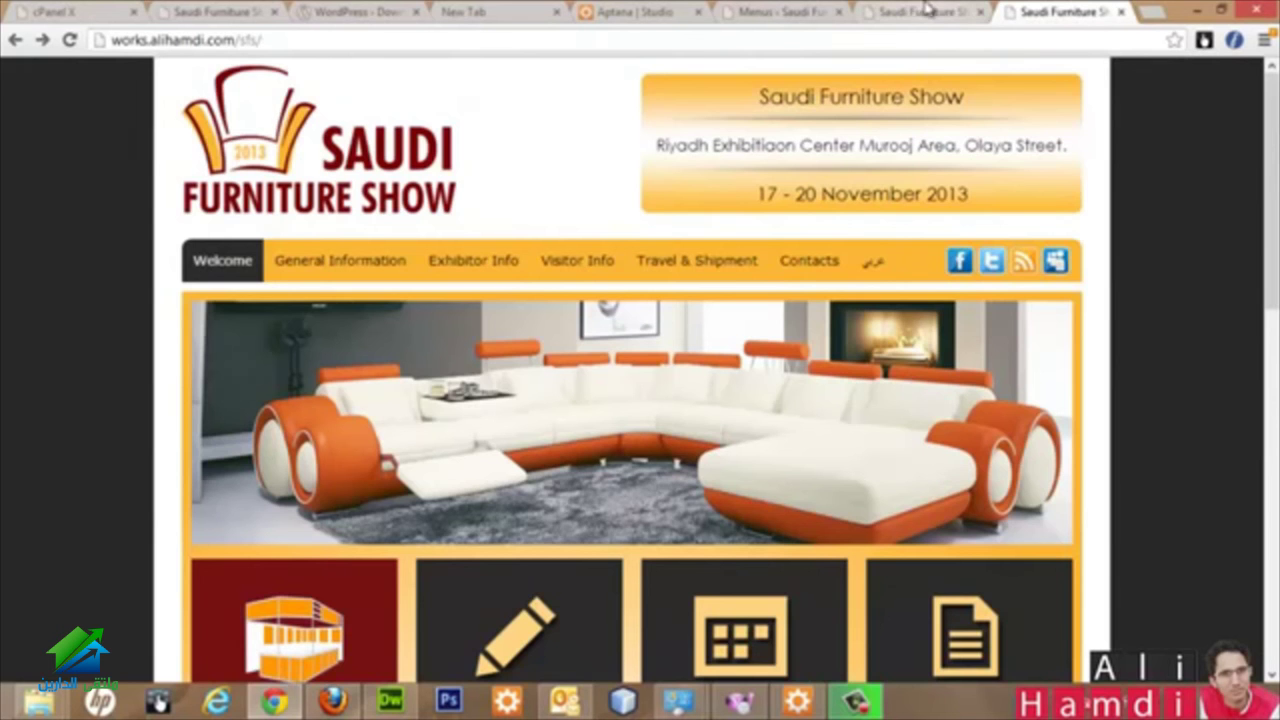
scroll(1012, 343, down, 6)
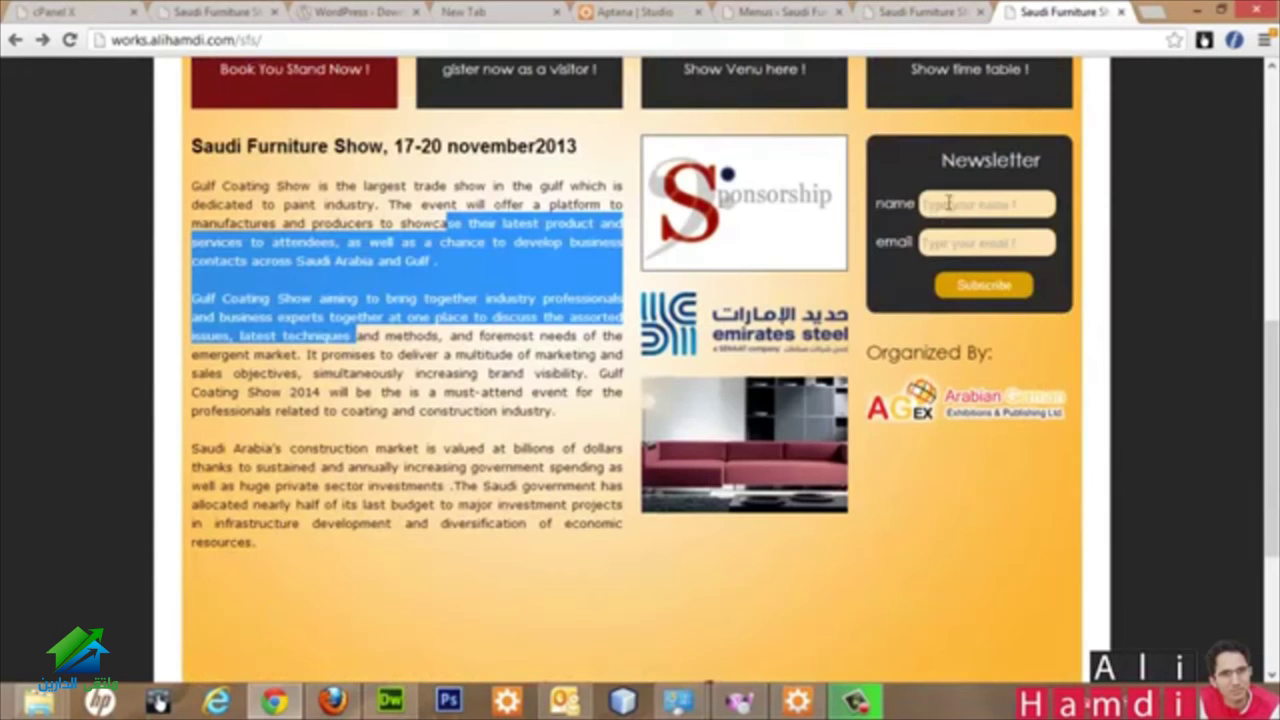
click(945, 215)
scroll(678, 320, up, 6)
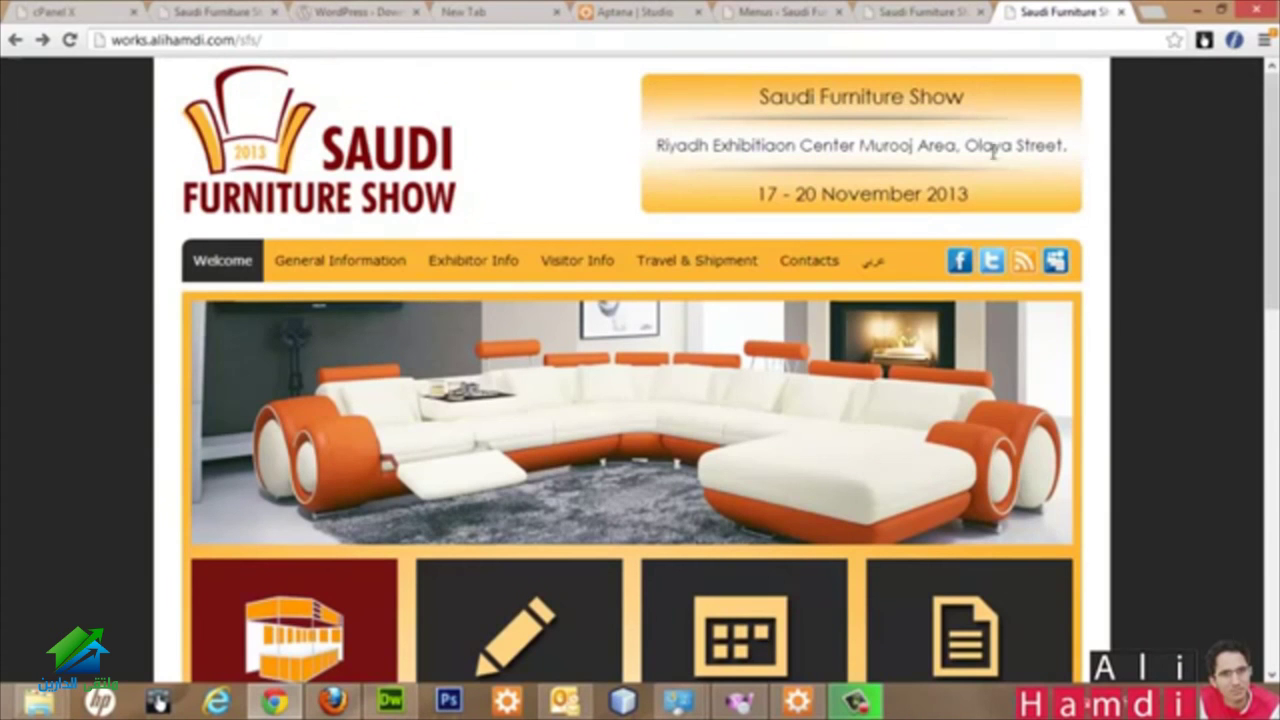
Step: Return to the WordPress admin and open the installed Plugins list
click(930, 10)
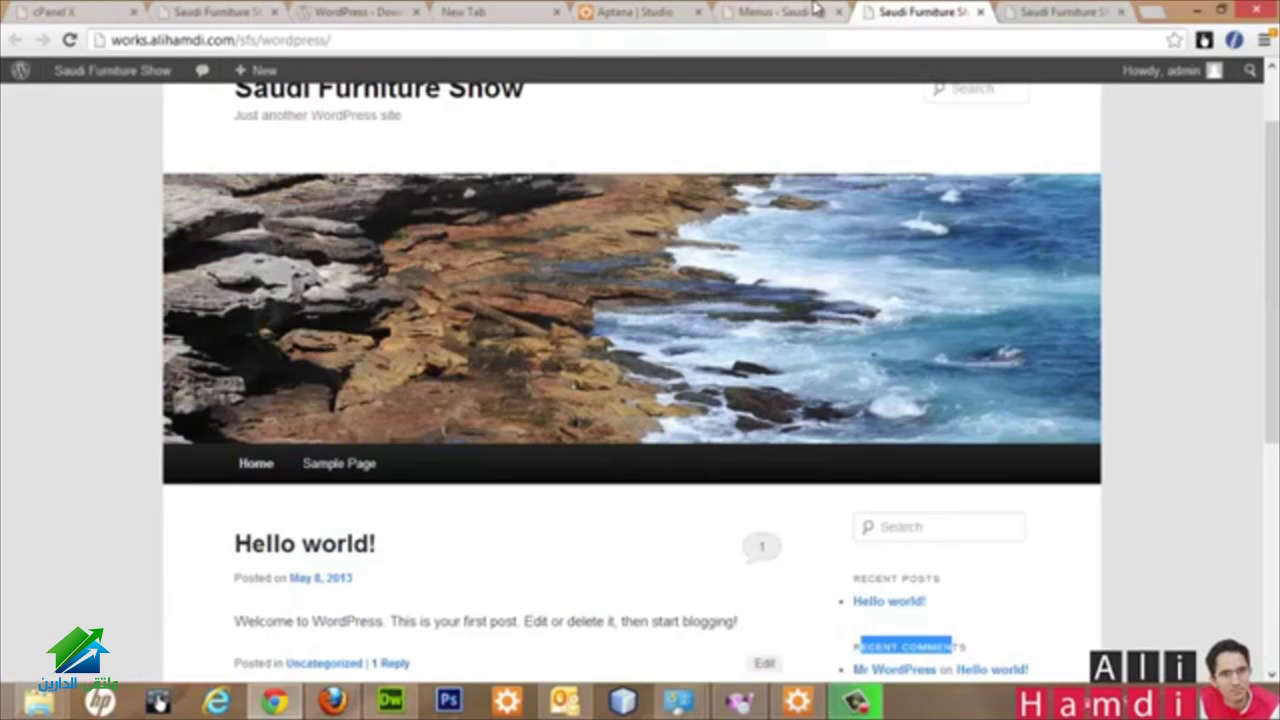
click(843, 10)
mouse_move(29, 430)
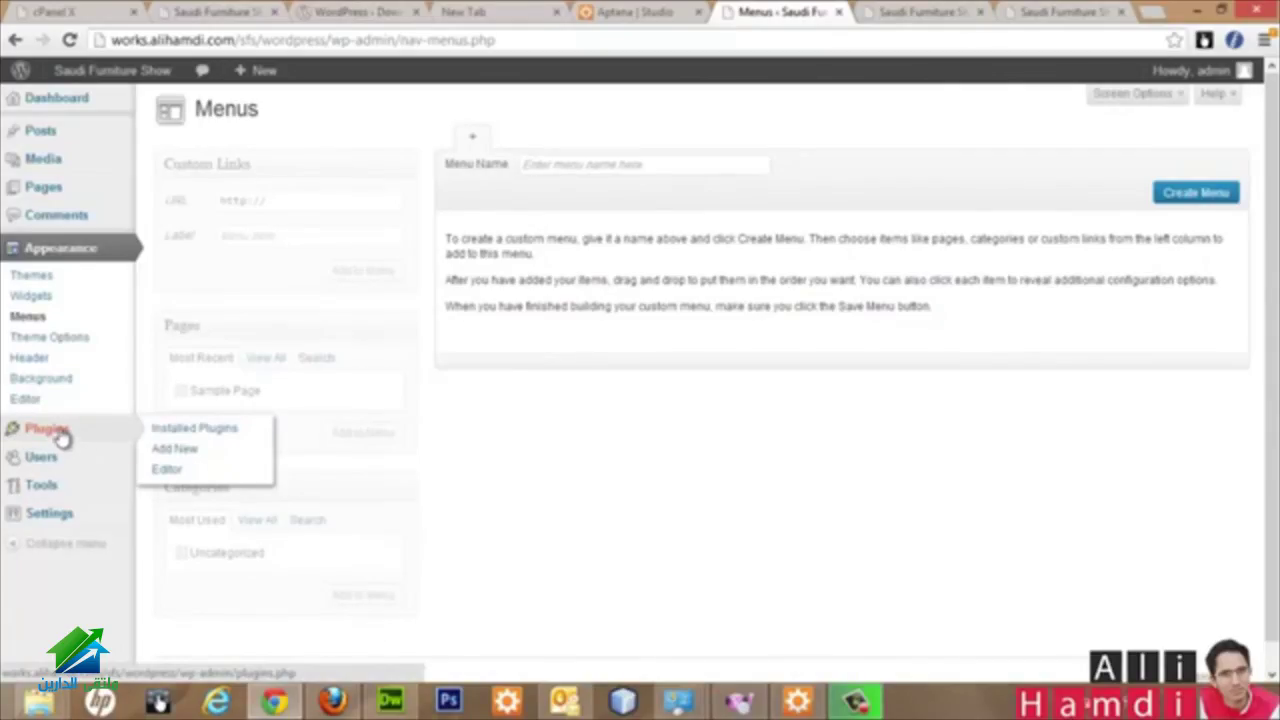
click(60, 430)
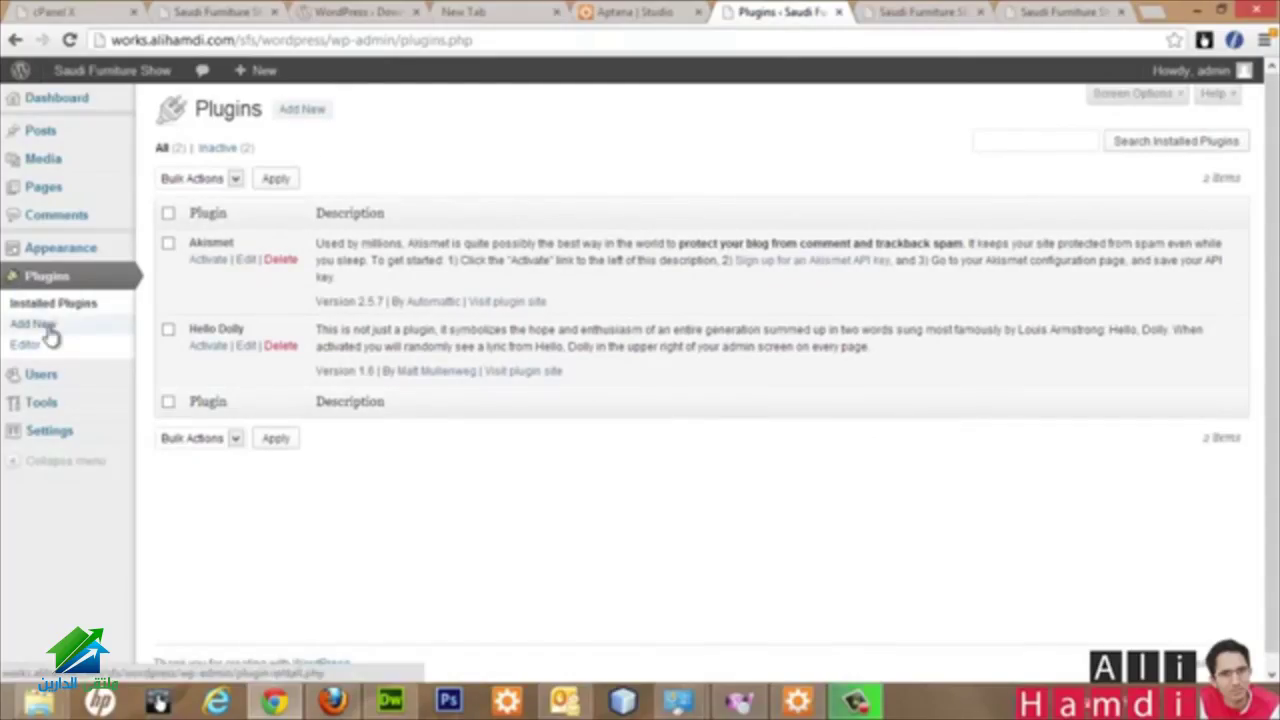
Step: Search the plugin directory for 'slideshows' (467 results), then go to the site's Users list
click(304, 109)
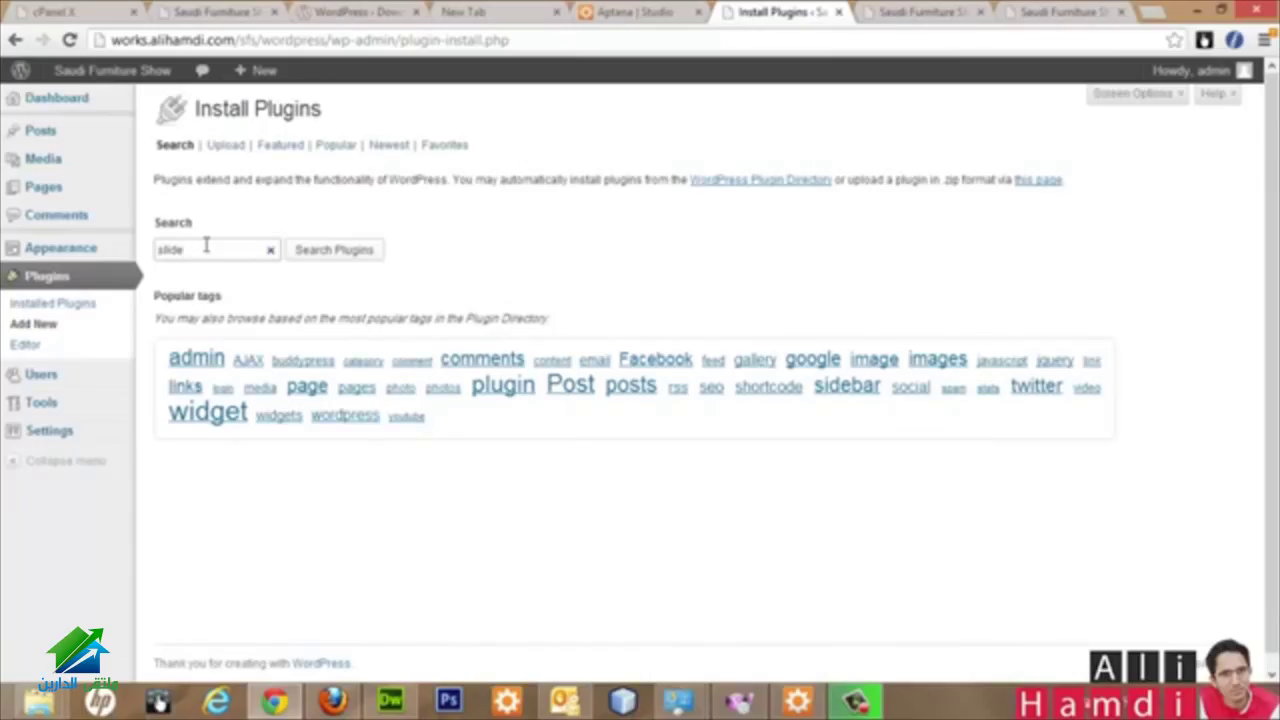
key(Return)
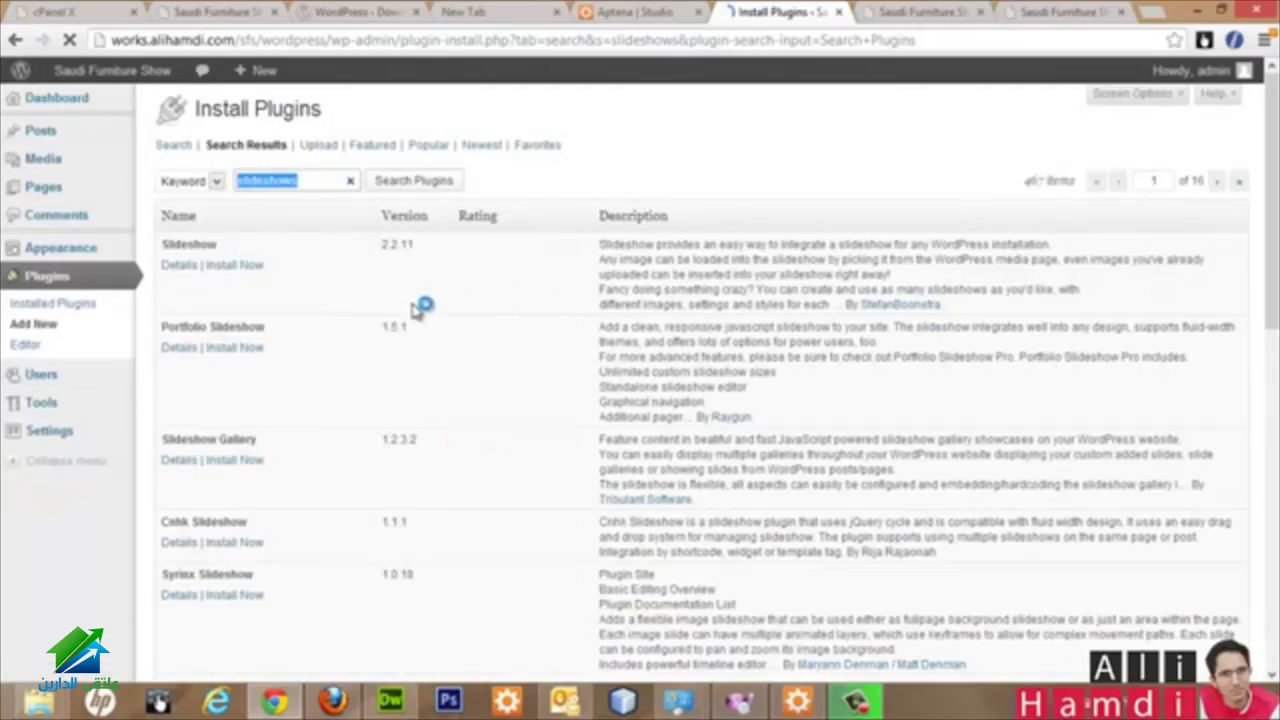
double_click(1035, 182)
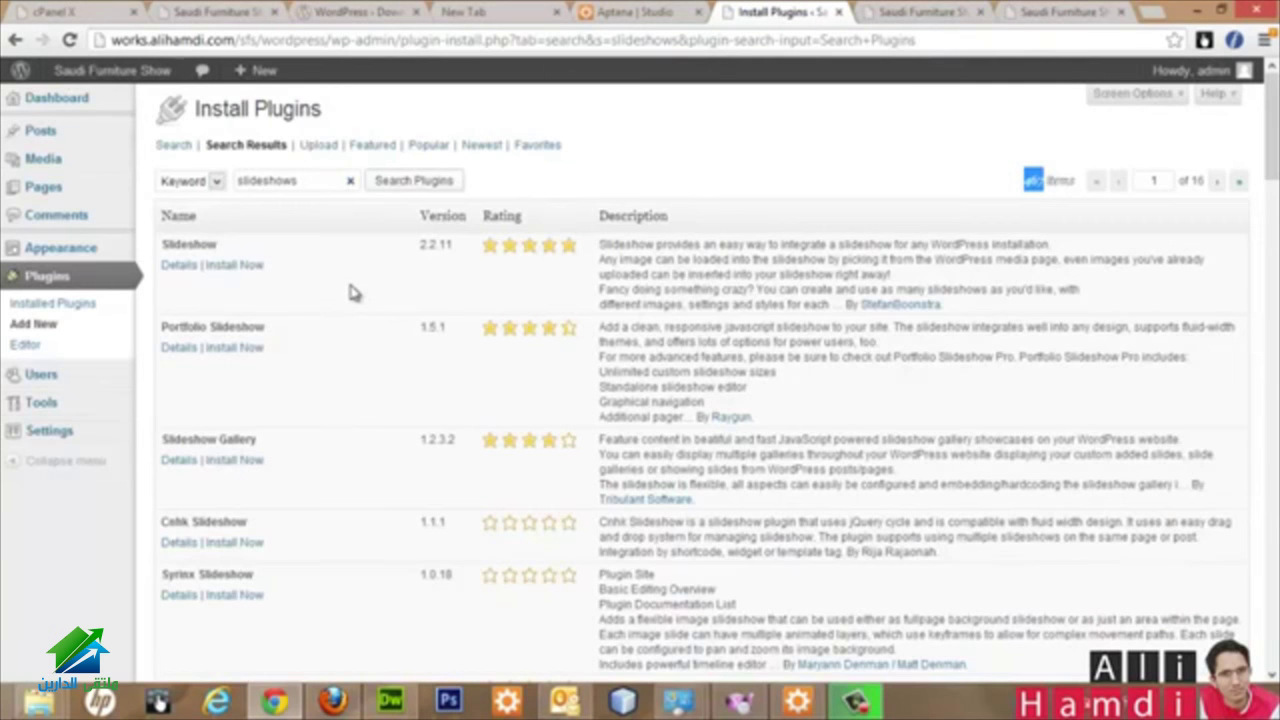
scroll(352, 292, down, 10)
scroll(352, 292, up, 6)
scroll(352, 292, up, 5)
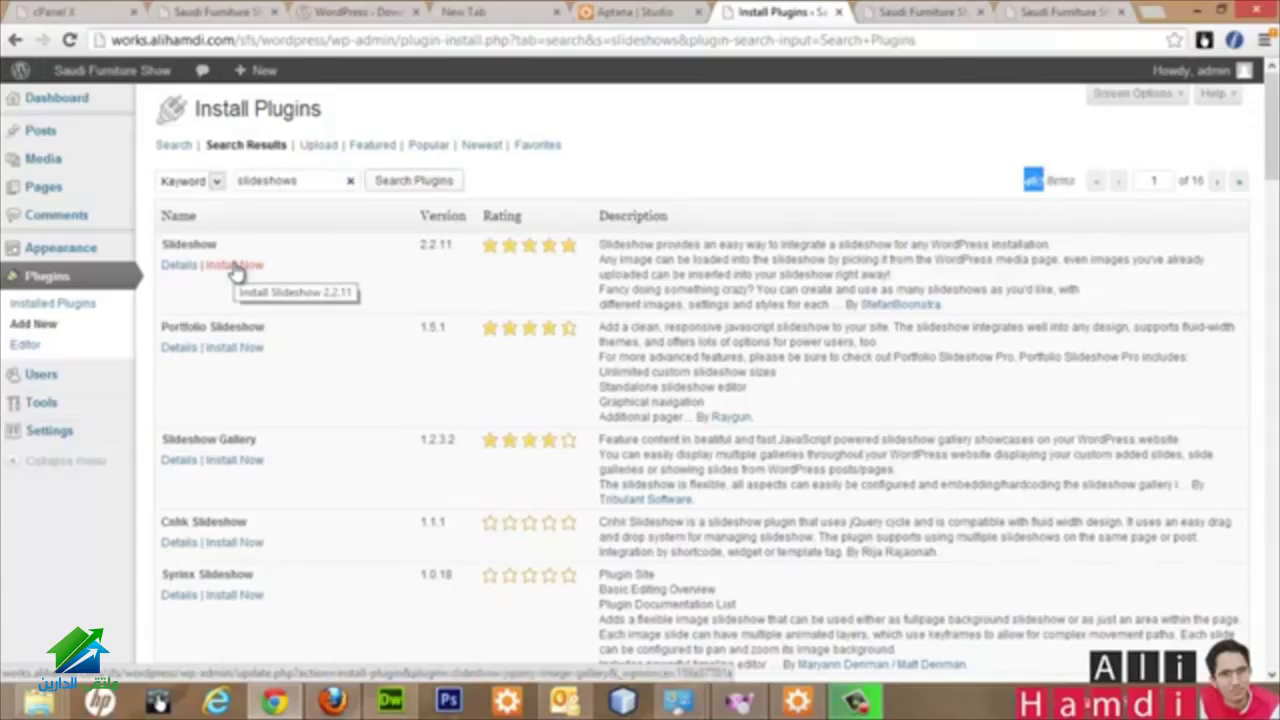
click(46, 373)
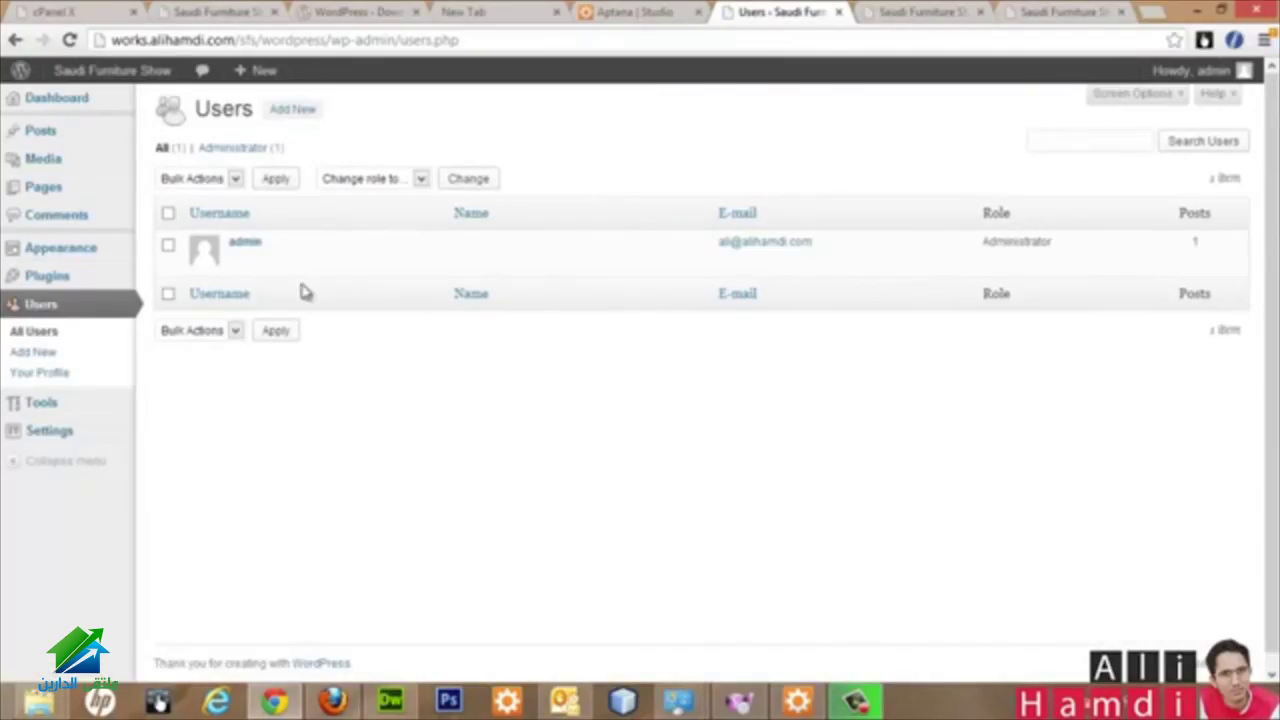
Step: Open the Add New User form and review its role list, leaving the role as Subscriber
click(290, 110)
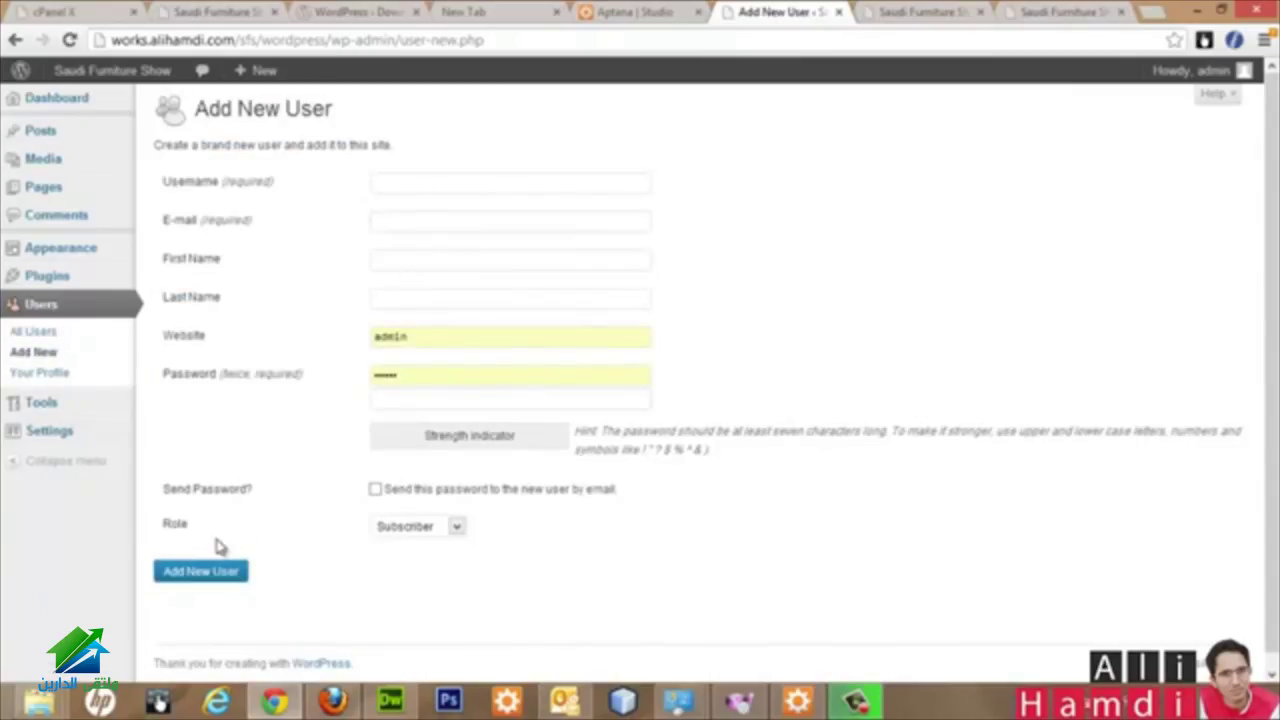
click(457, 530)
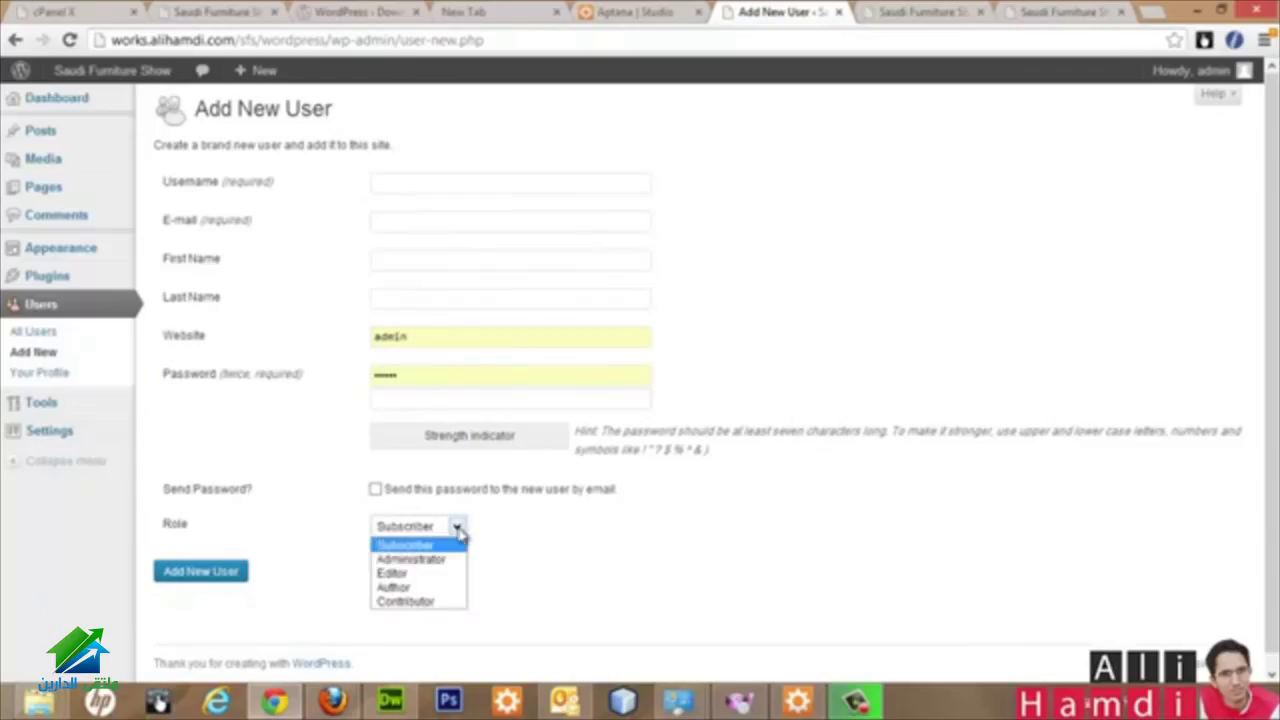
click(459, 535)
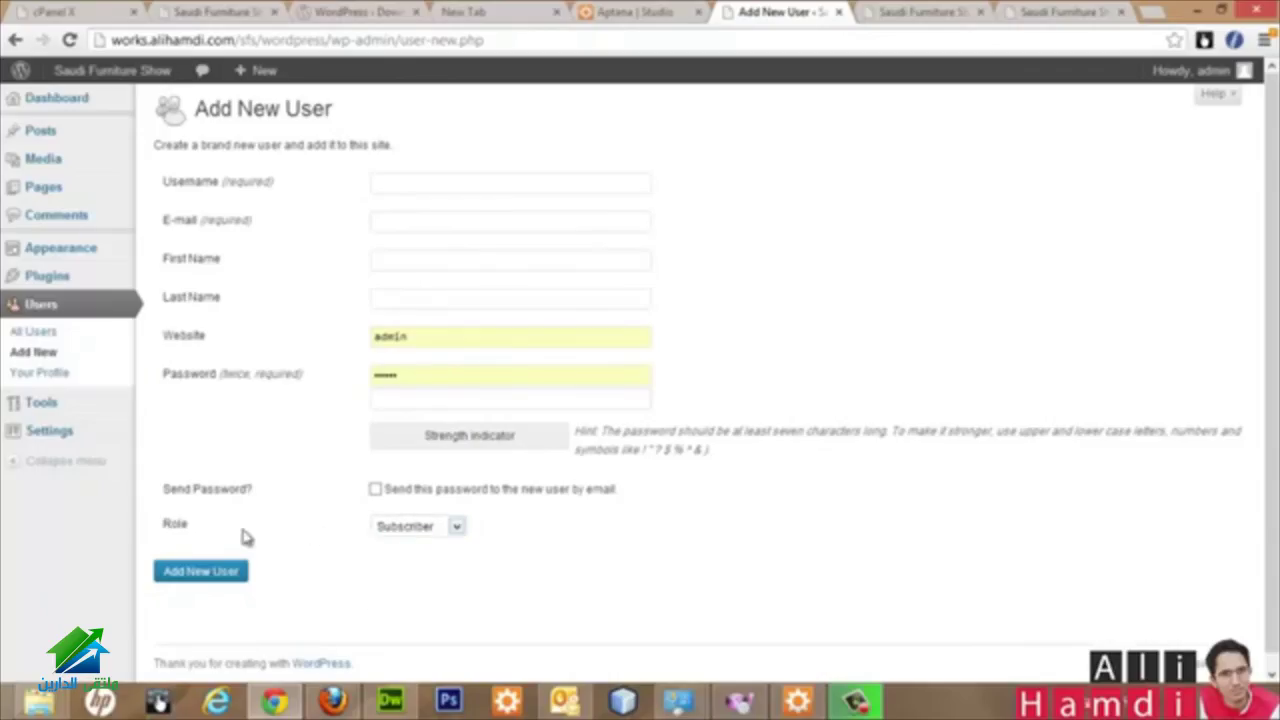
click(457, 529)
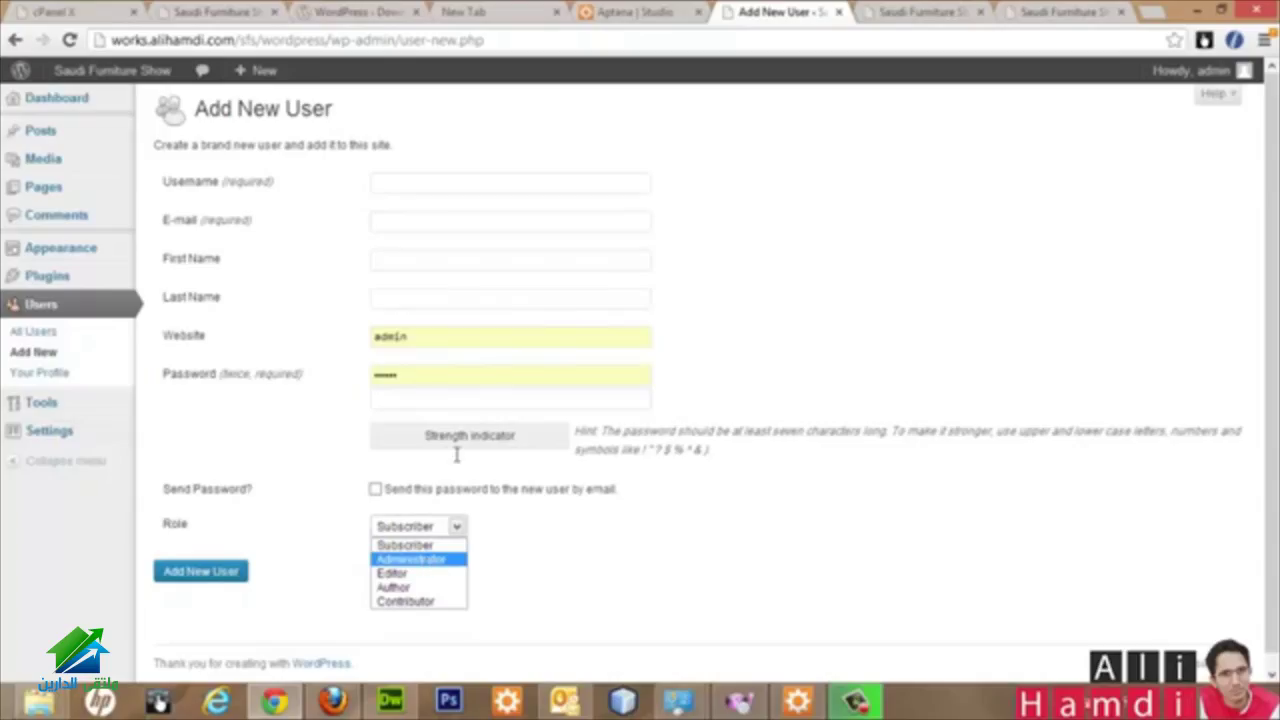
click(517, 571)
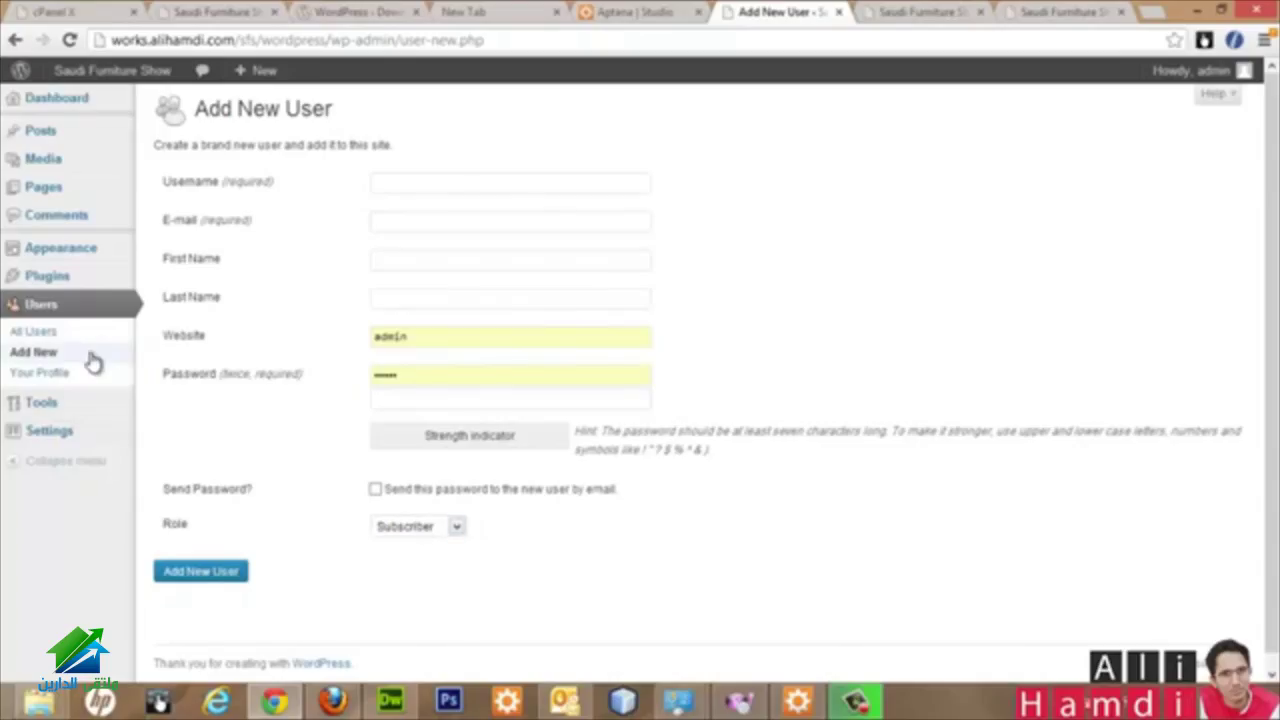
Step: Scroll through the admin account's Your Profile settings page
click(41, 376)
scroll(612, 368, down, 5)
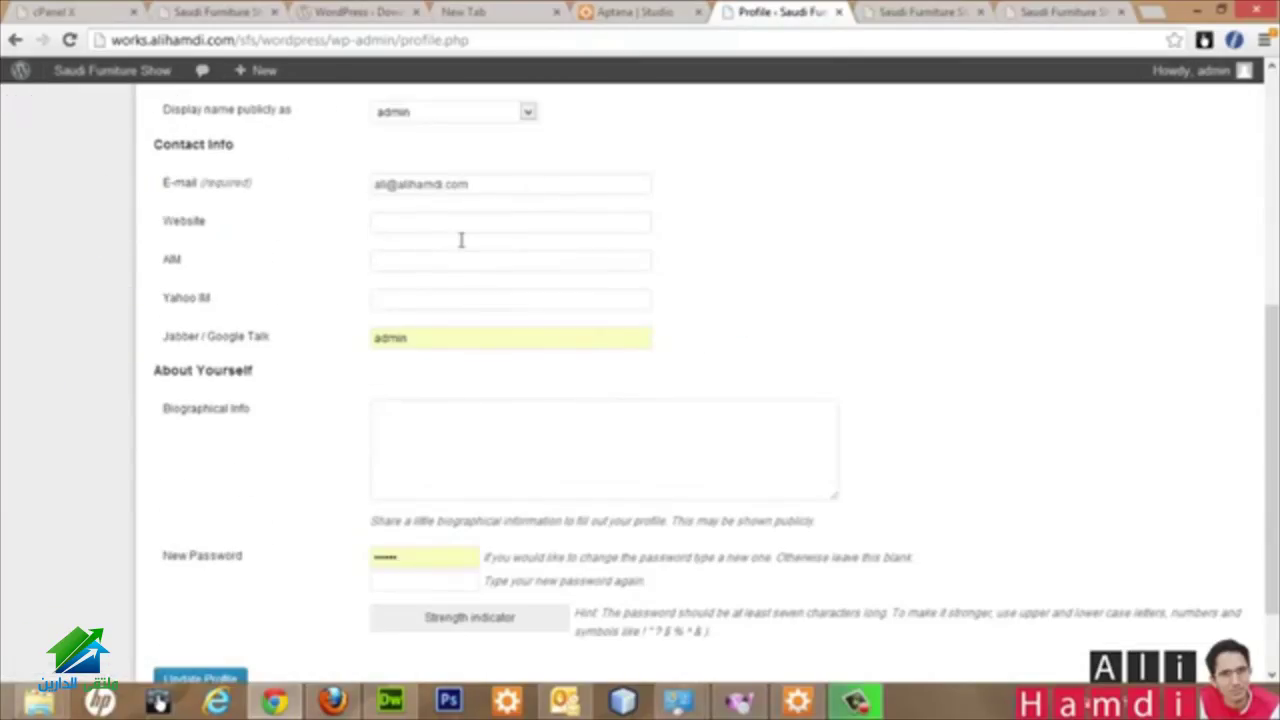
scroll(451, 409, down, 1)
scroll(447, 307, up, 4)
scroll(423, 606, down, 4)
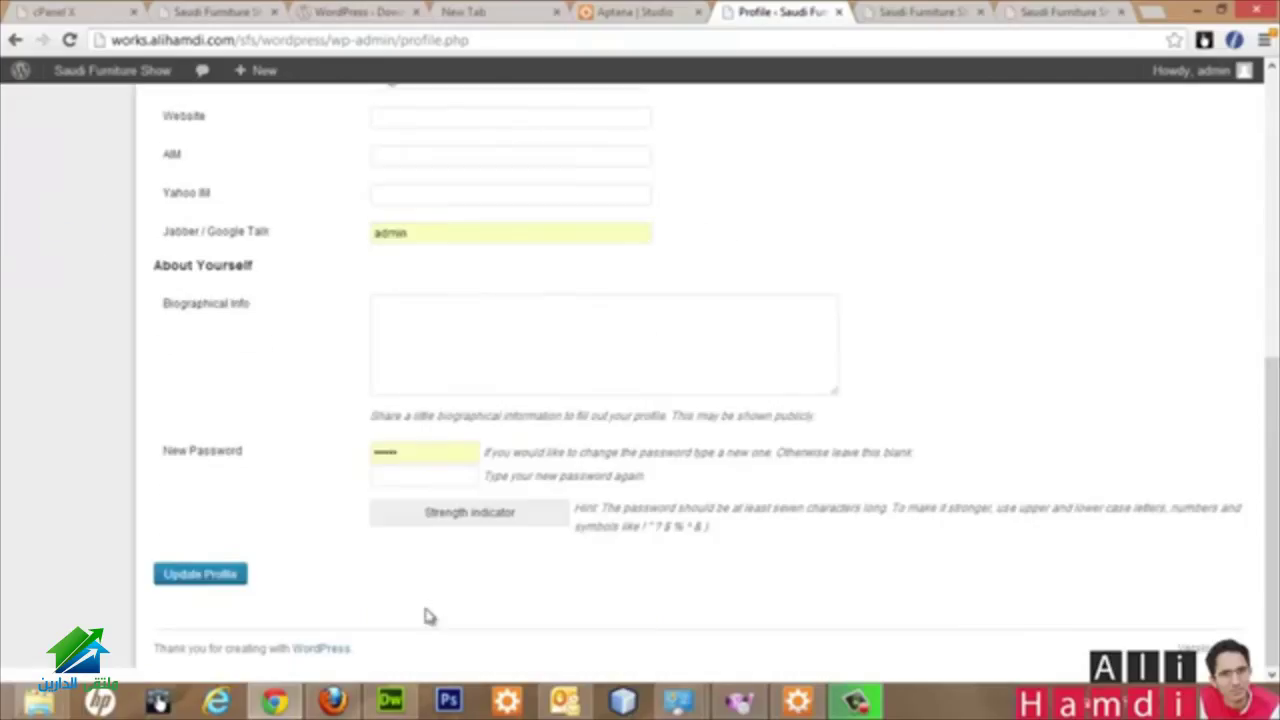
scroll(402, 435, up, 6)
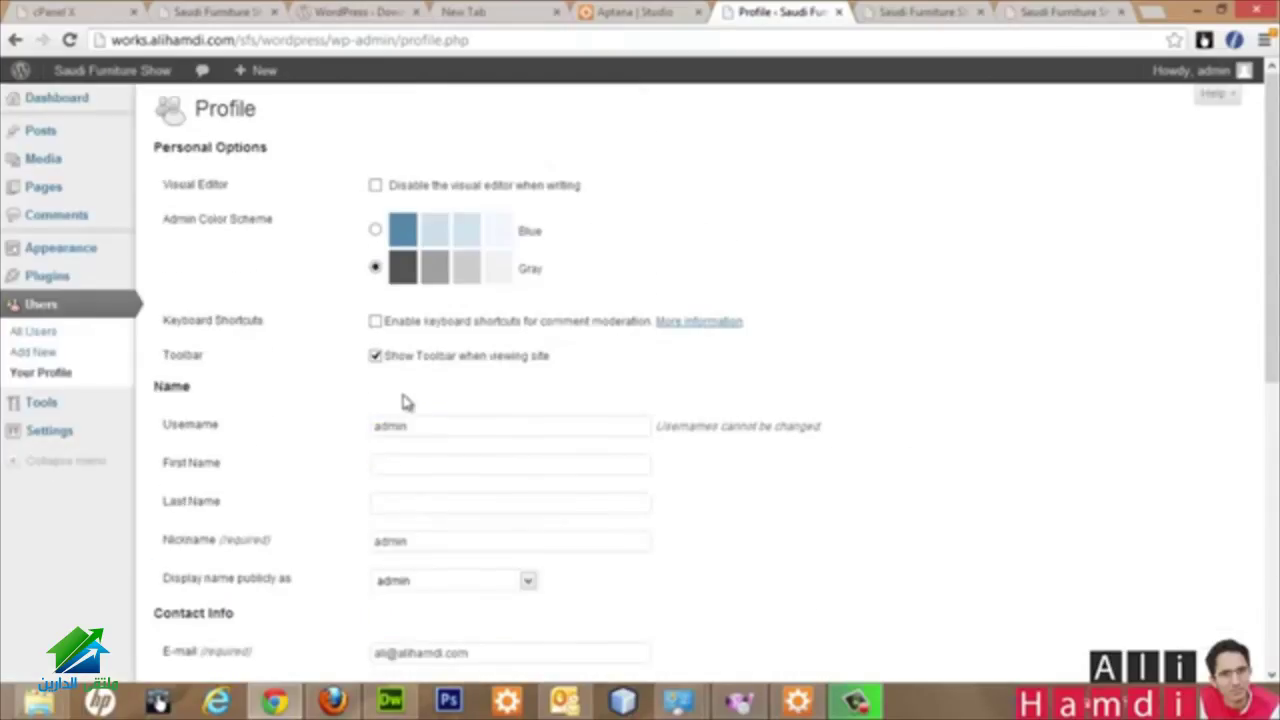
Step: Visit the Tools page, then go to Settings > General
click(45, 404)
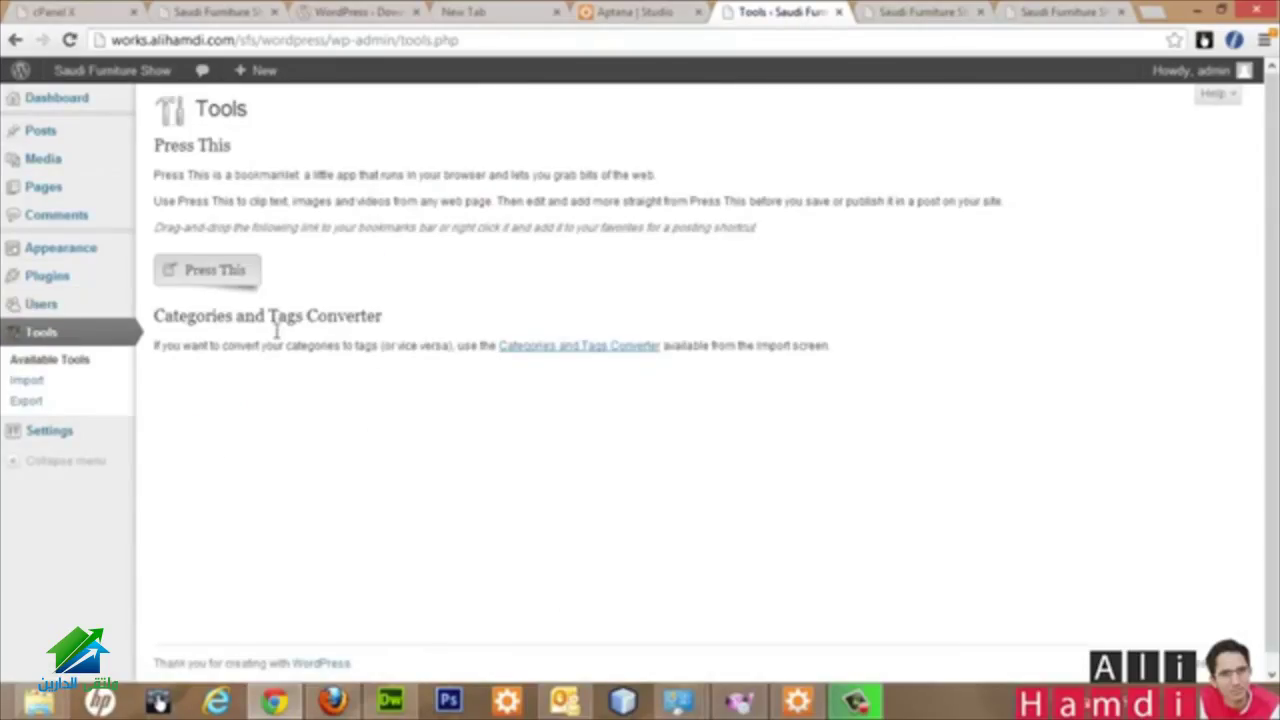
mouse_move(25, 440)
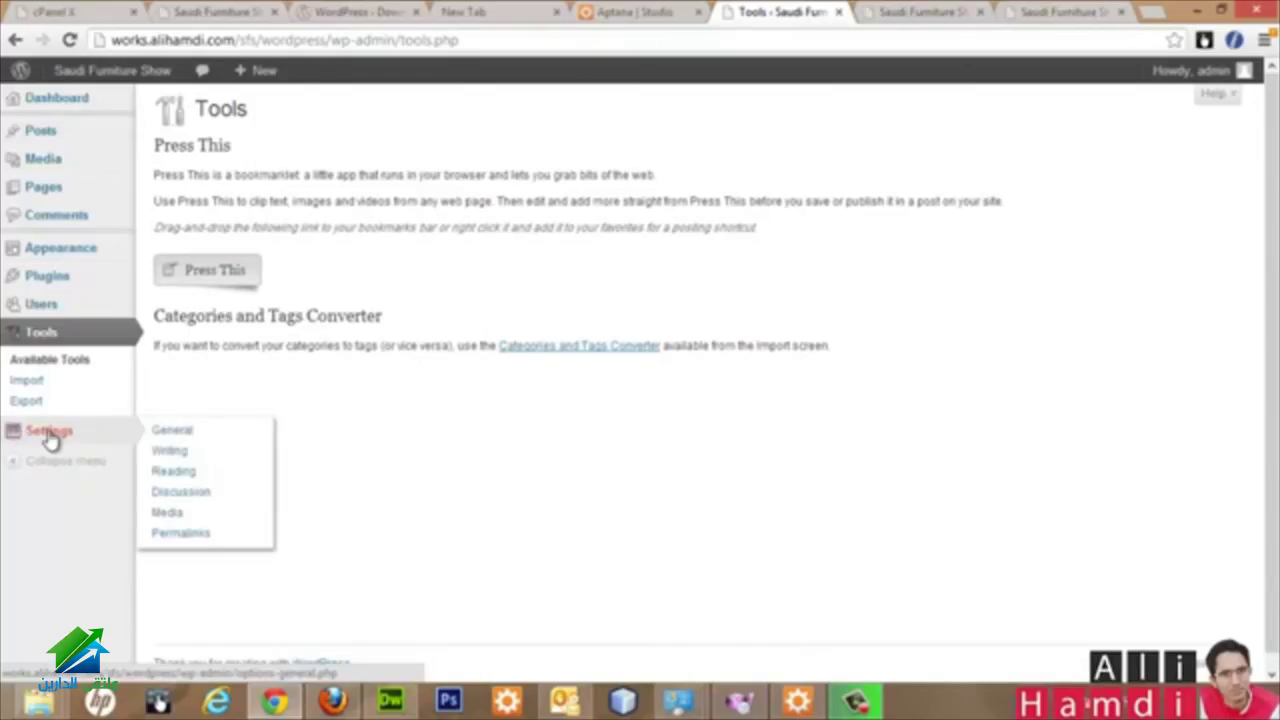
click(50, 440)
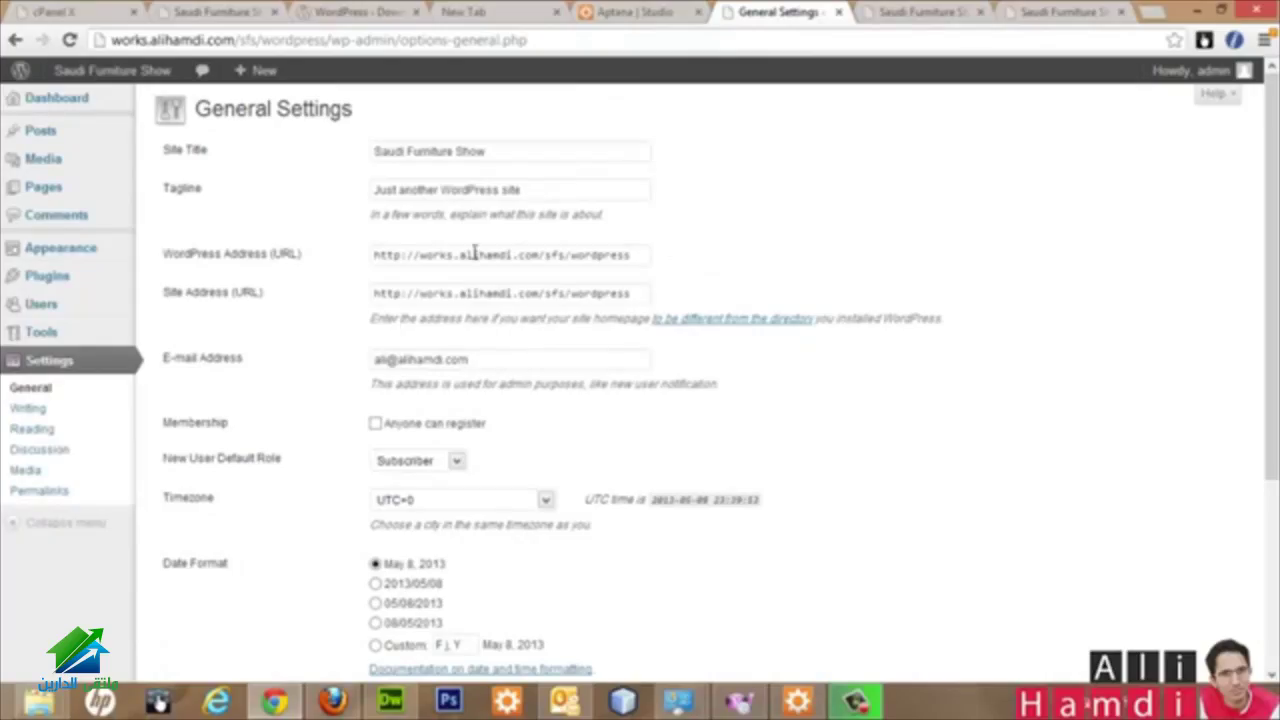
Step: Inspect the WordPress address setting and glance at the live site's front page
scroll(660, 240, down, 3)
scroll(652, 225, up, 3)
drag(474, 257, 662, 250)
click(722, 225)
drag(387, 257, 578, 262)
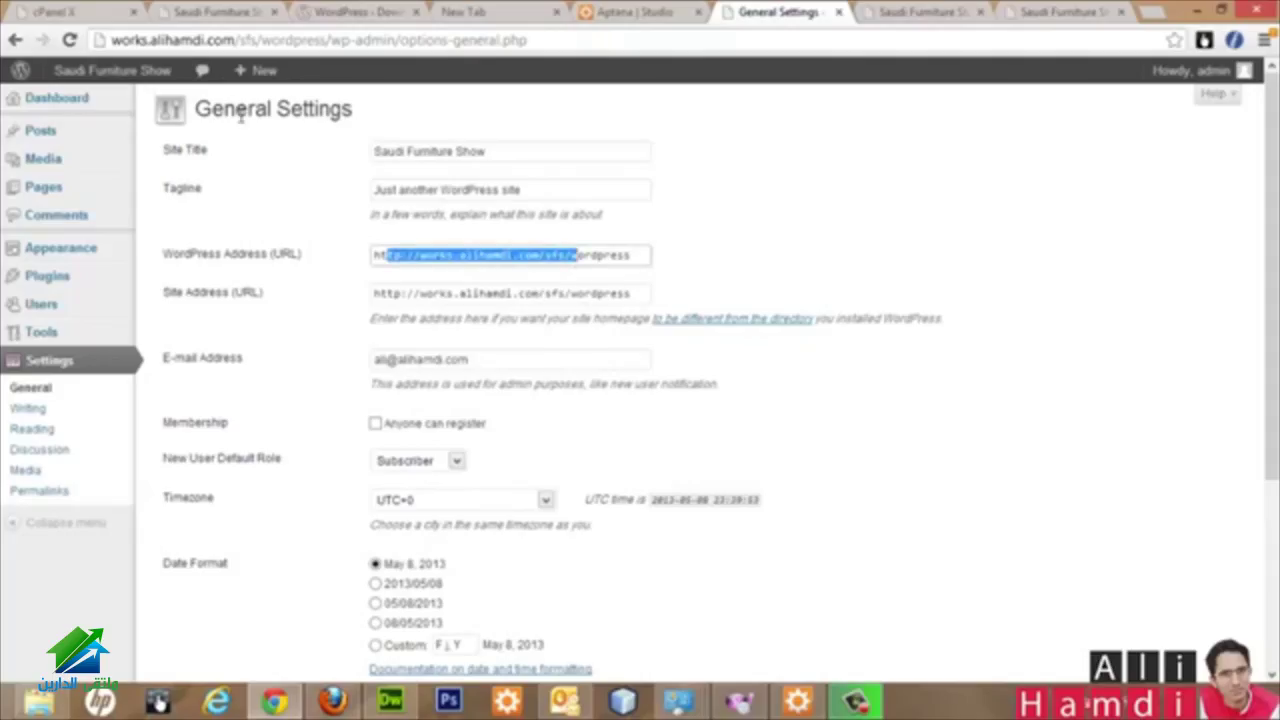
click(926, 12)
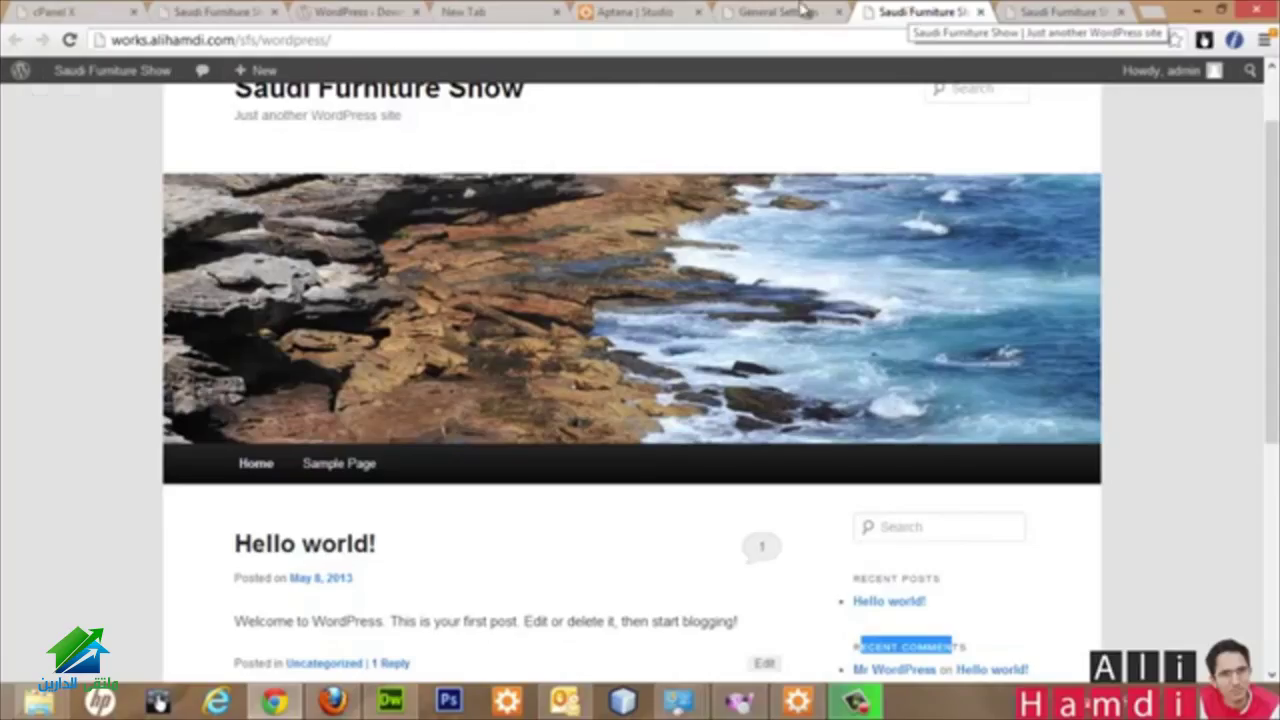
key(ctrl+shift+Tab)
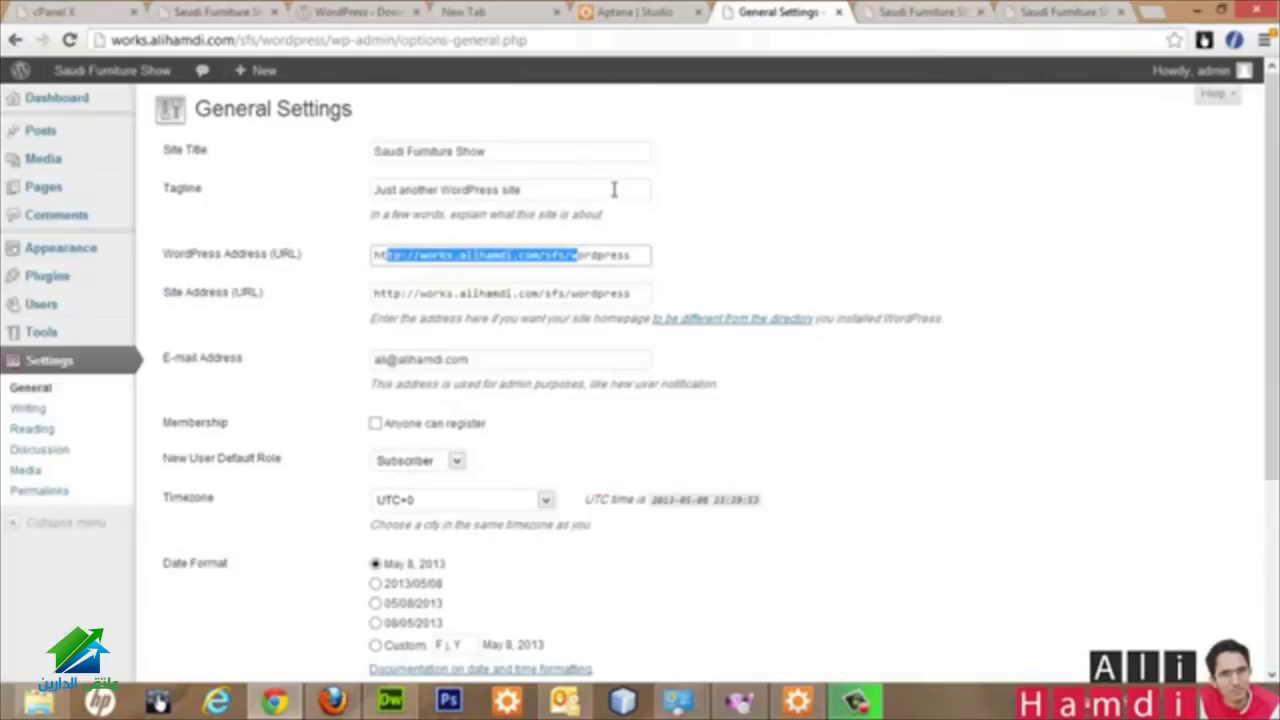
Step: Replace 'Just another WordPress site' with a 'by:' credit naming the author and save
drag(612, 190, 209, 192)
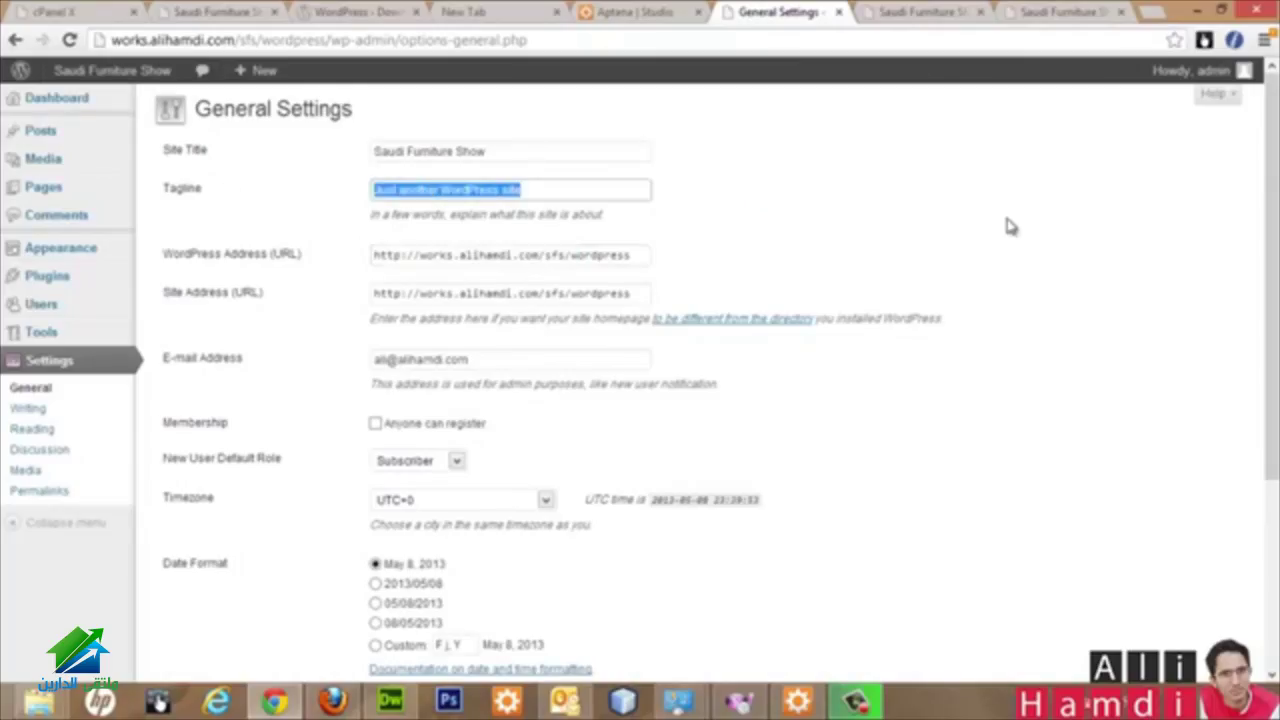
text(S)
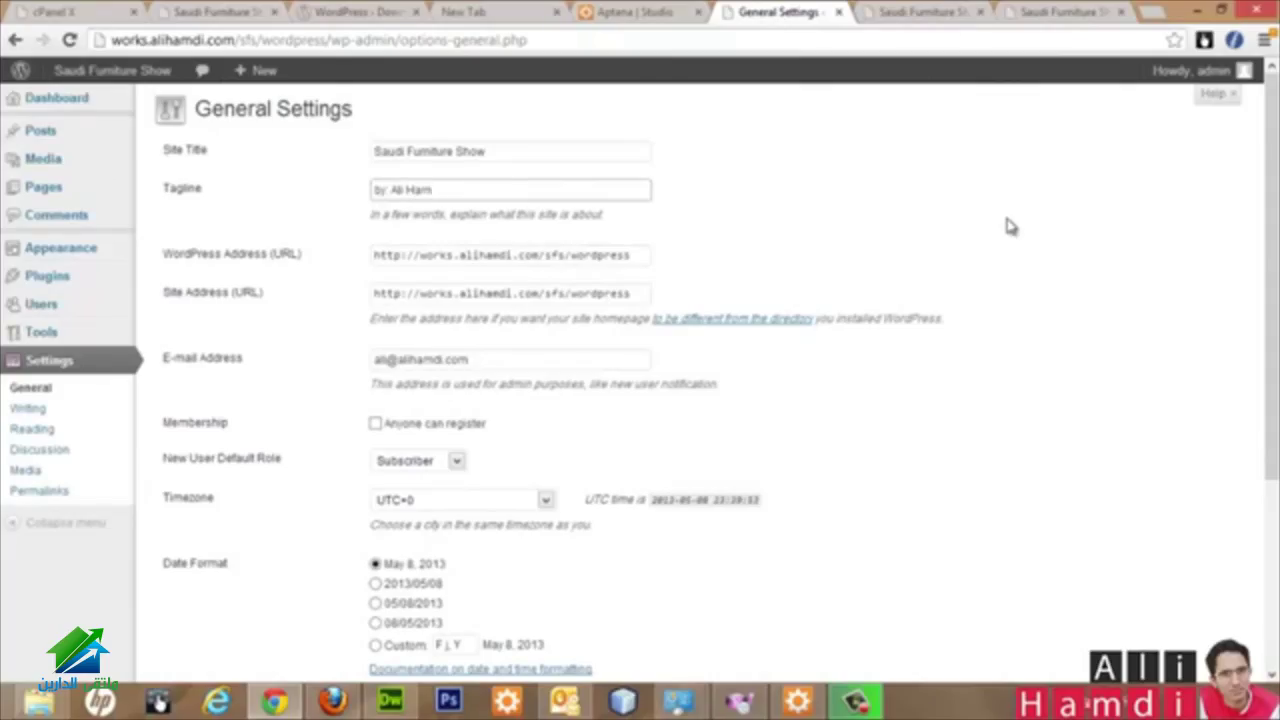
scroll(951, 254, down, 3)
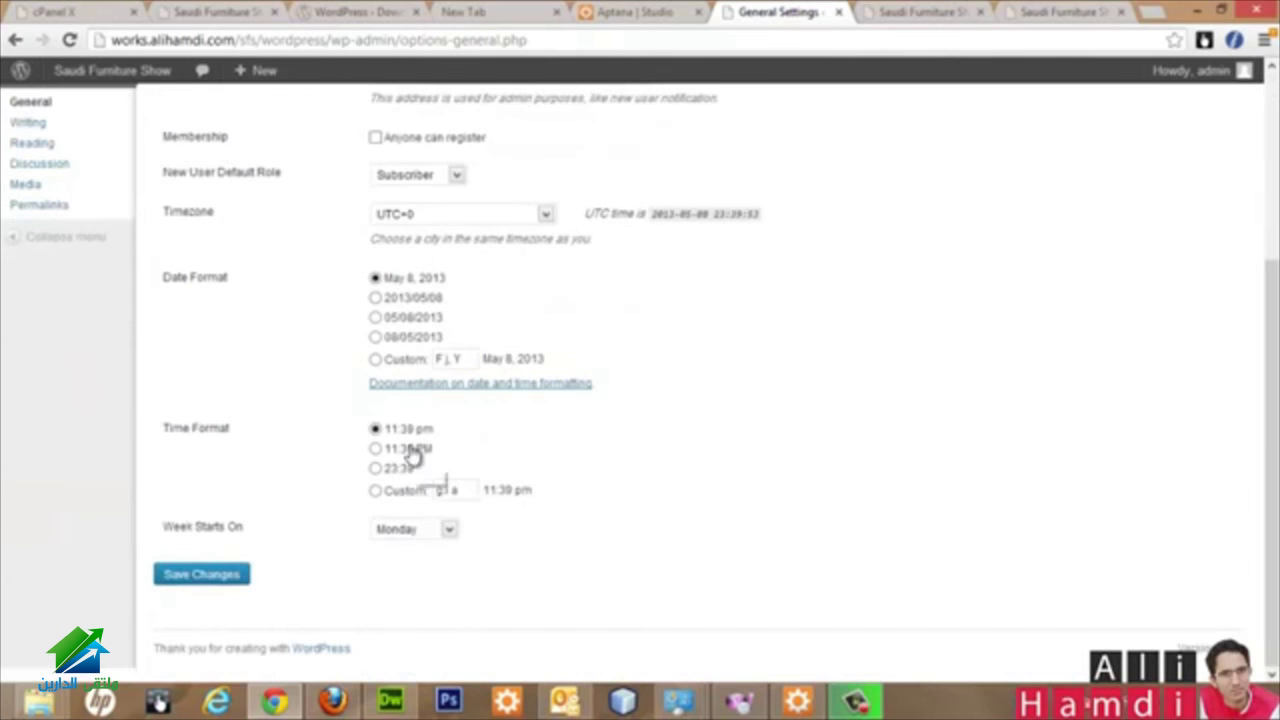
click(223, 573)
Step: Reload the live site to confirm the new byline tagline, then return to the admin Dashboard
click(935, 12)
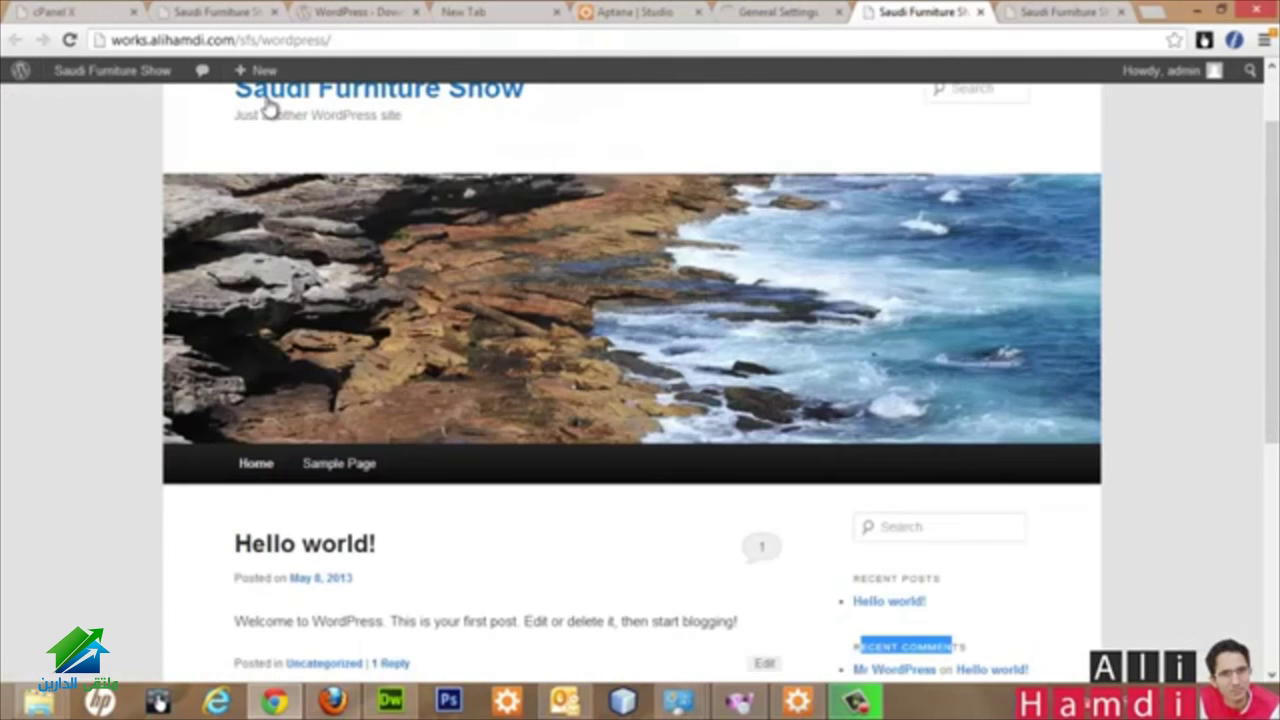
click(70, 42)
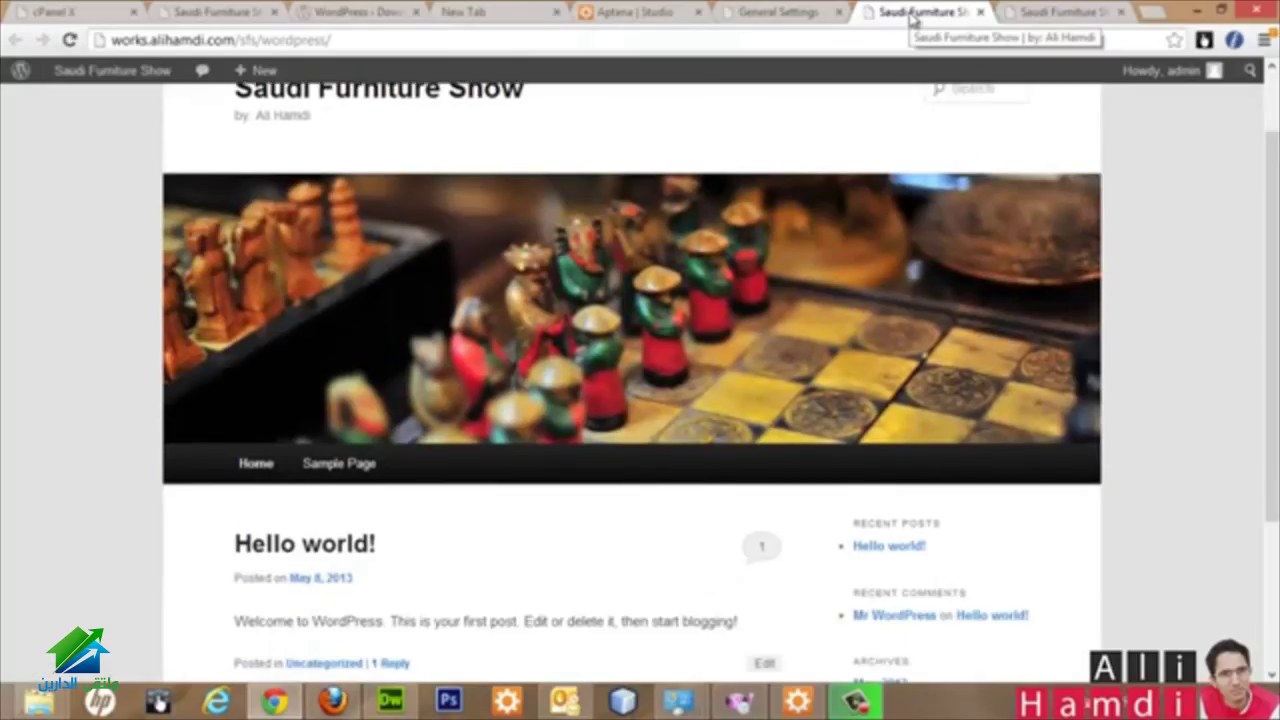
click(778, 12)
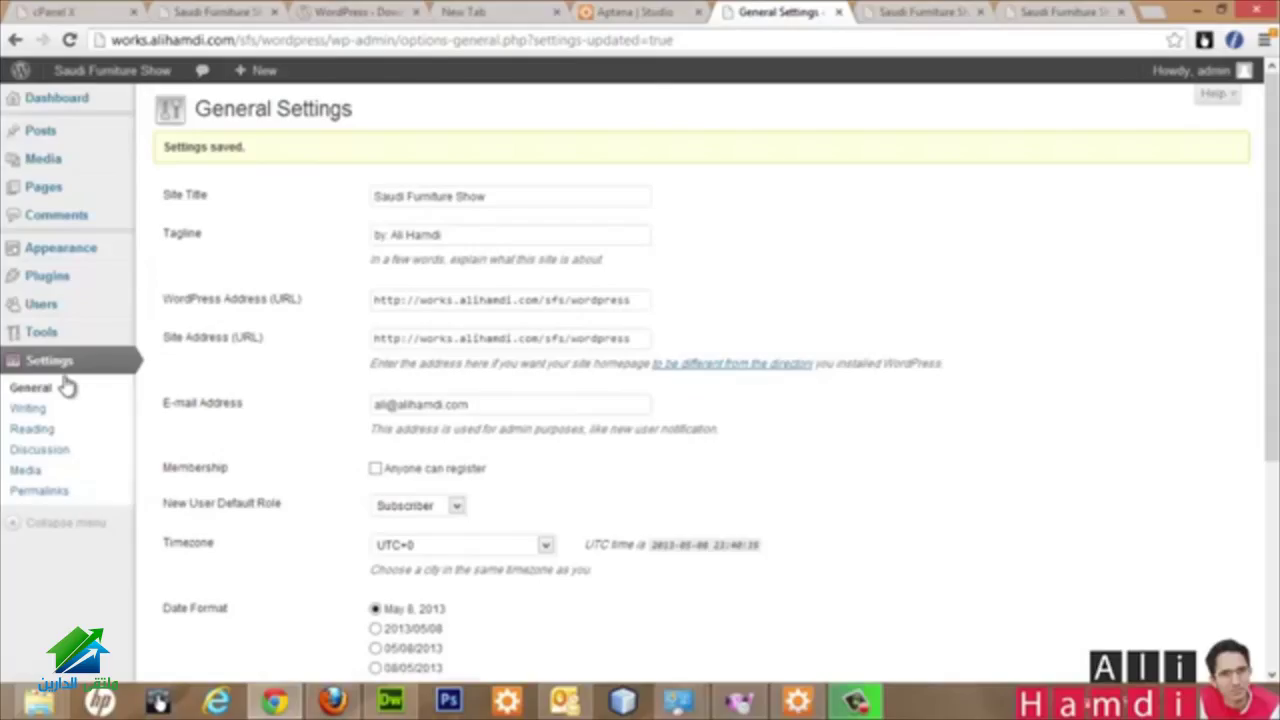
click(98, 76)
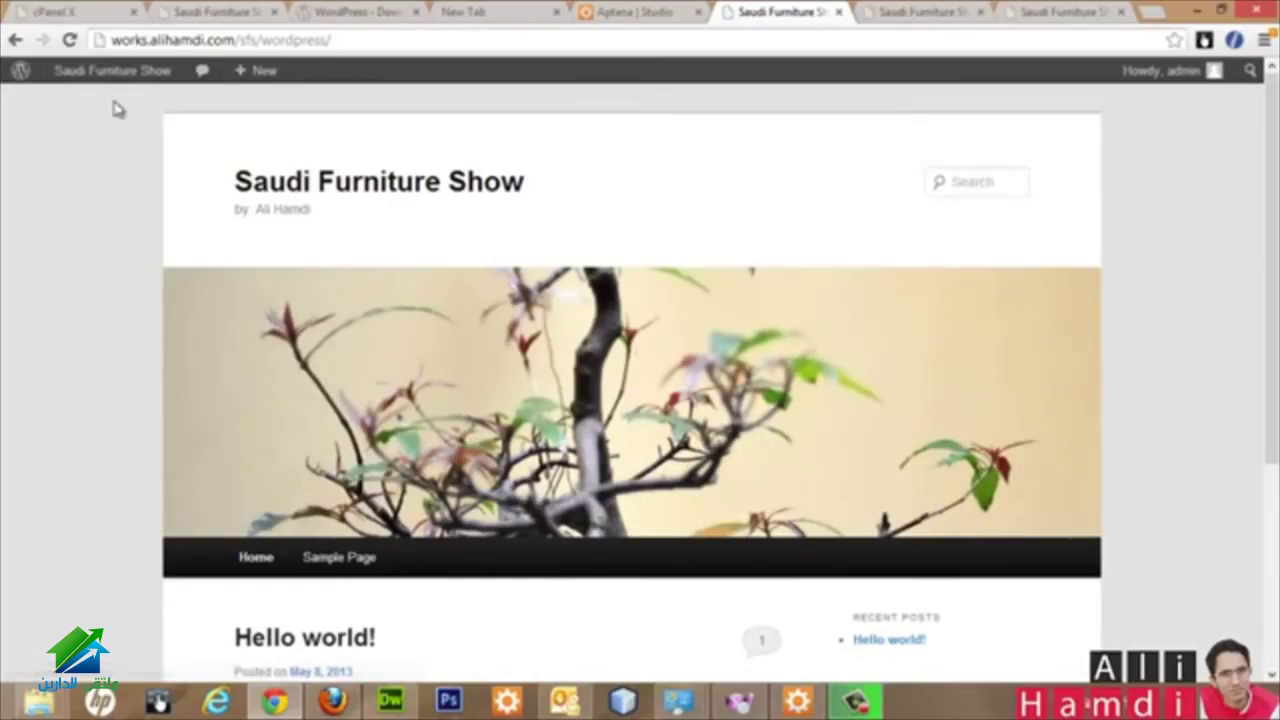
click(105, 100)
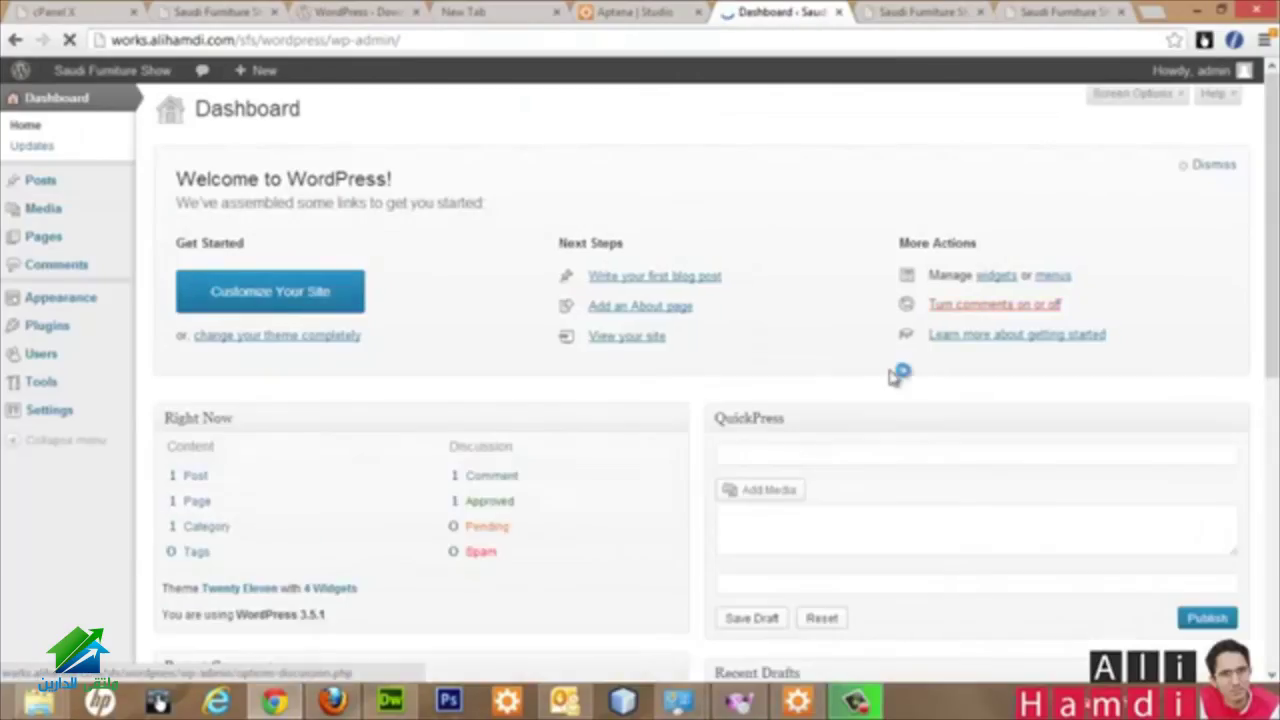
scroll(886, 371, down, 10)
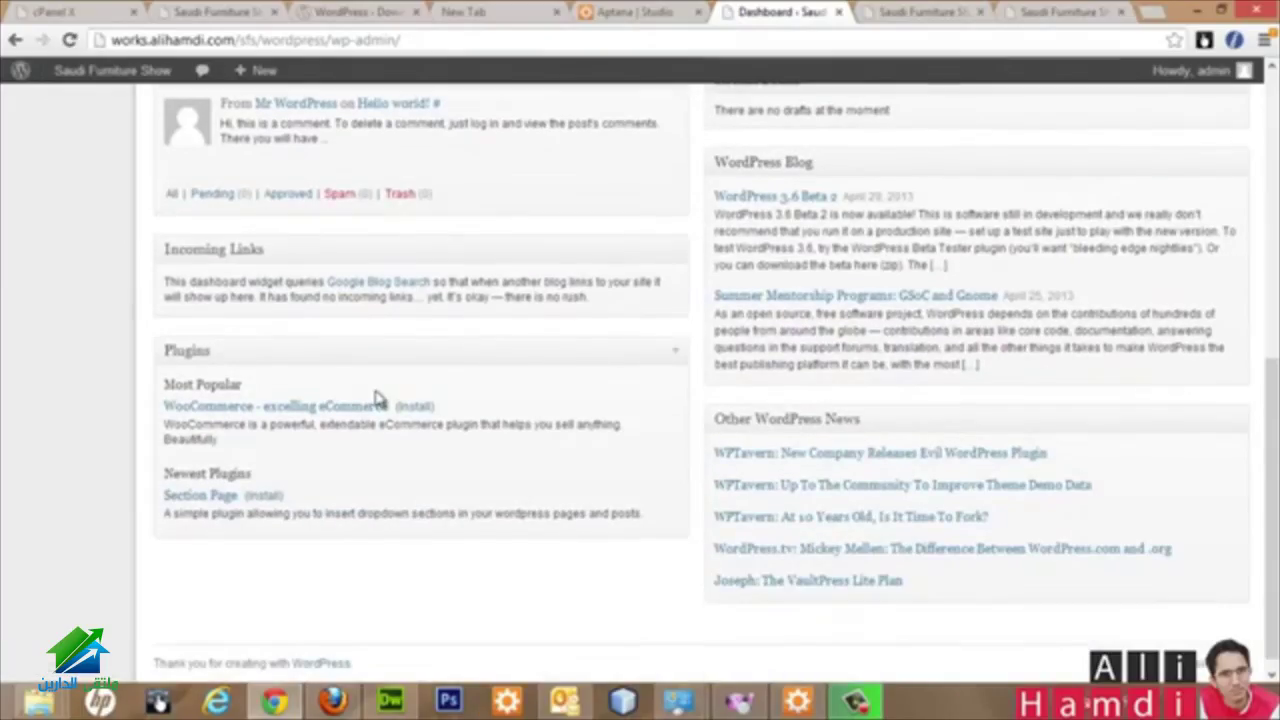
scroll(378, 400, up, 10)
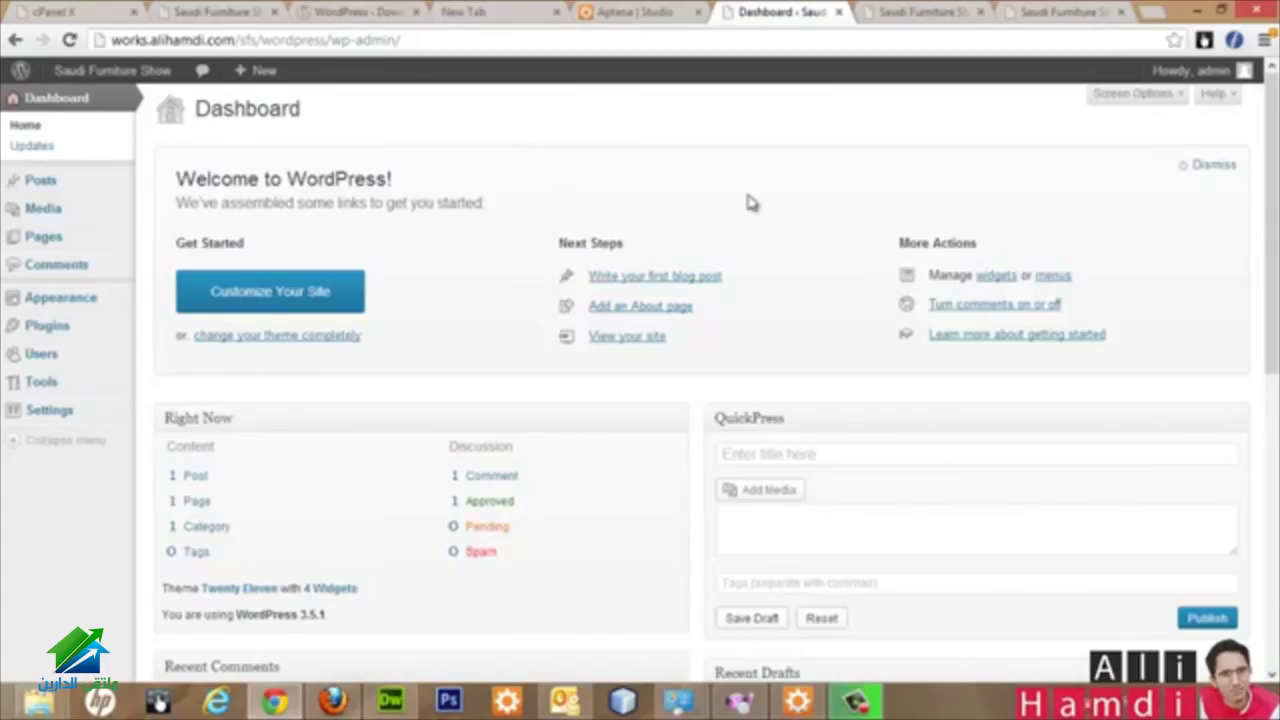
mouse_move(66, 305)
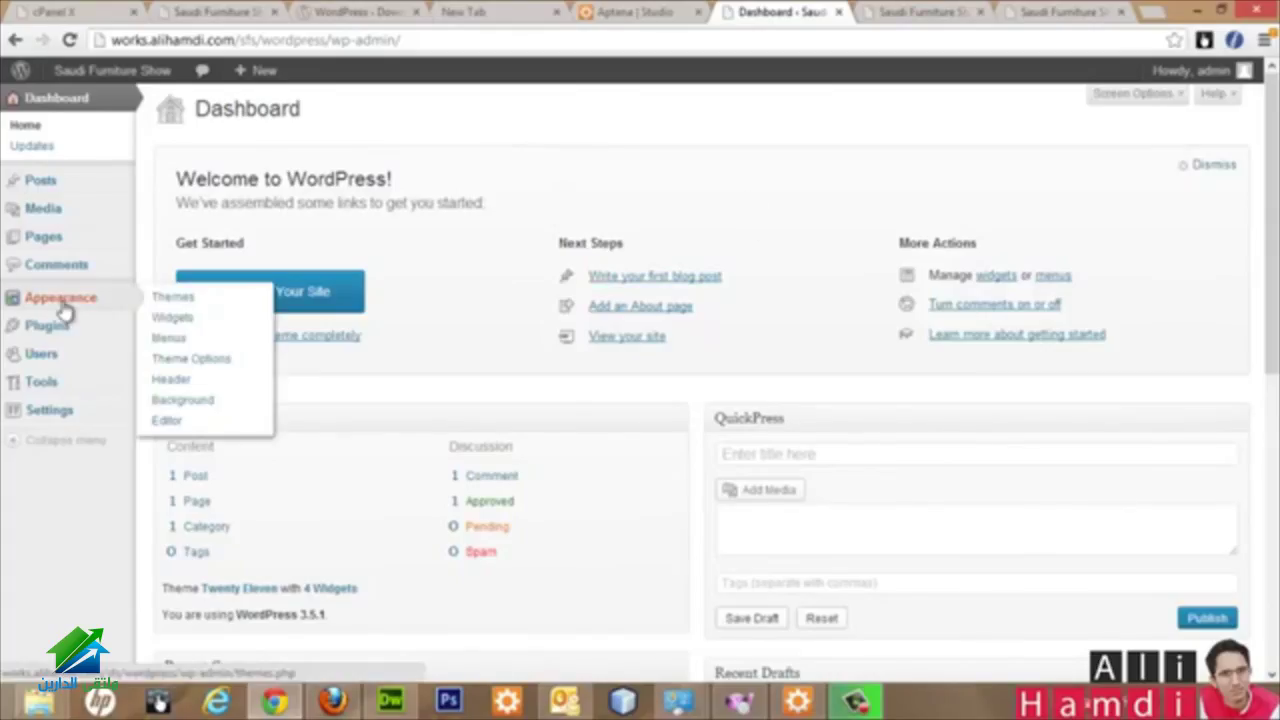
Step: Go from Appearance > Themes to Install Themes and open the theme Upload form
click(173, 297)
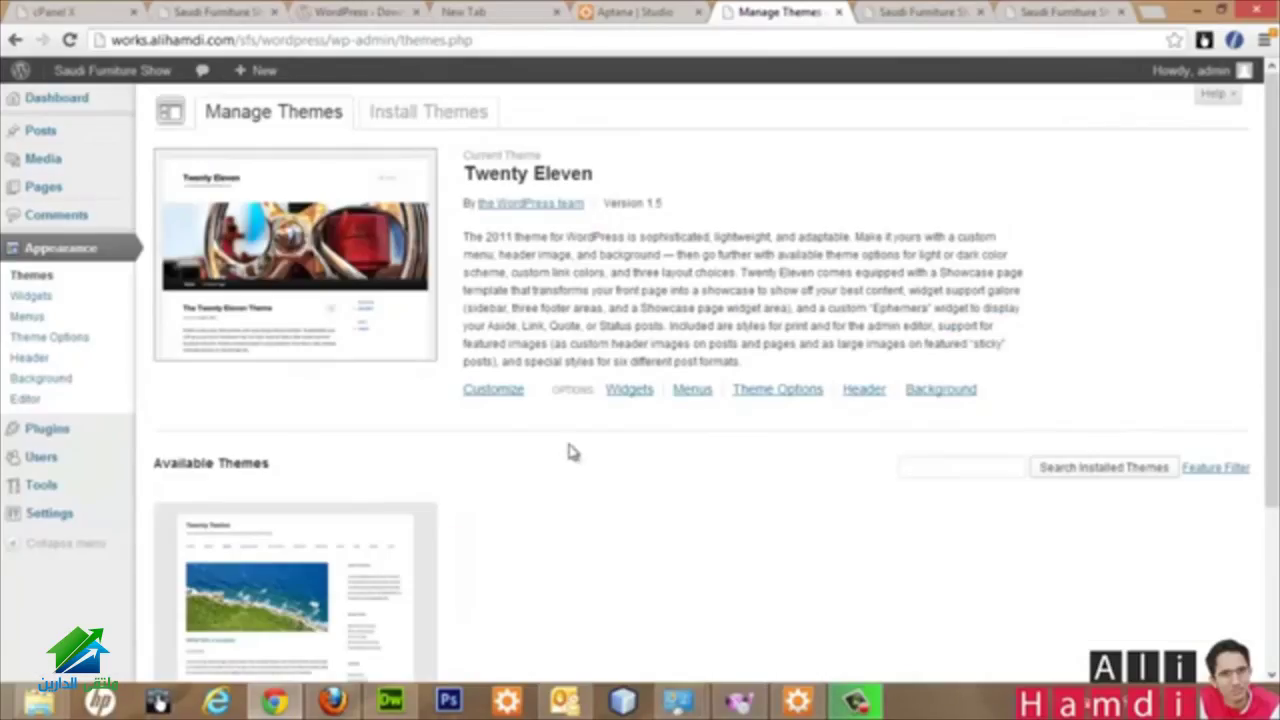
scroll(670, 505, down, 2)
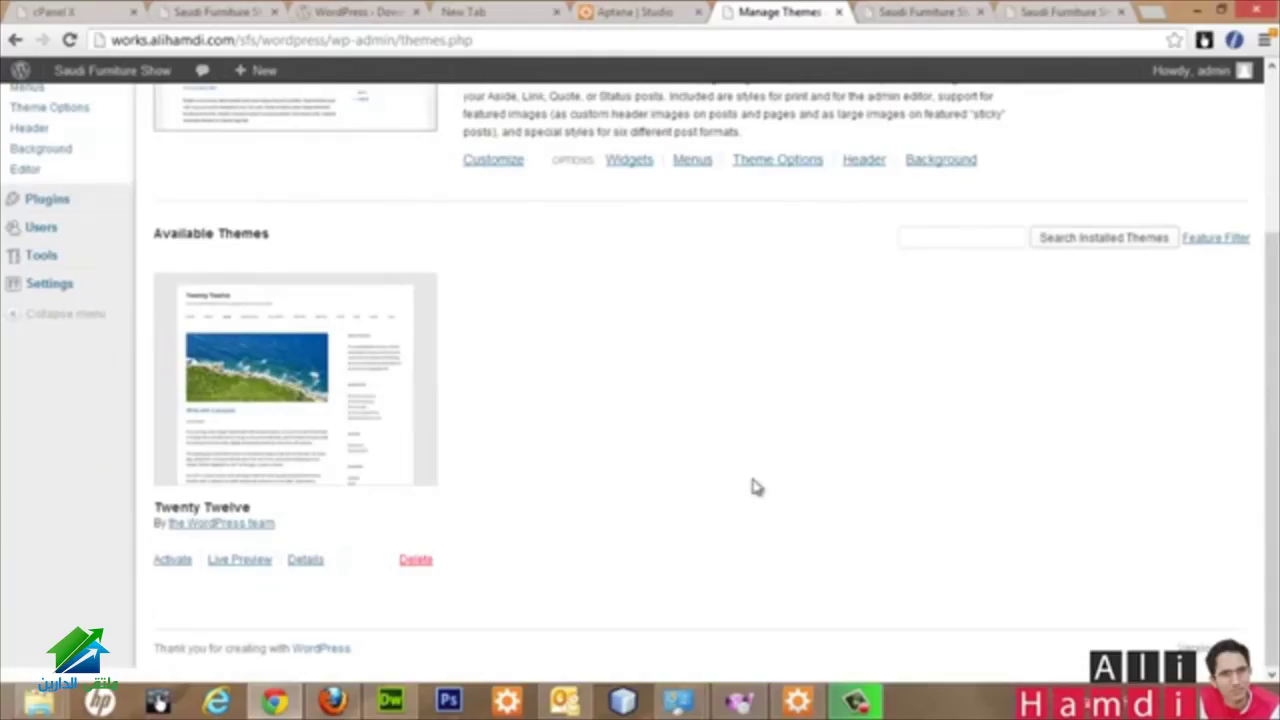
scroll(627, 309, up, 2)
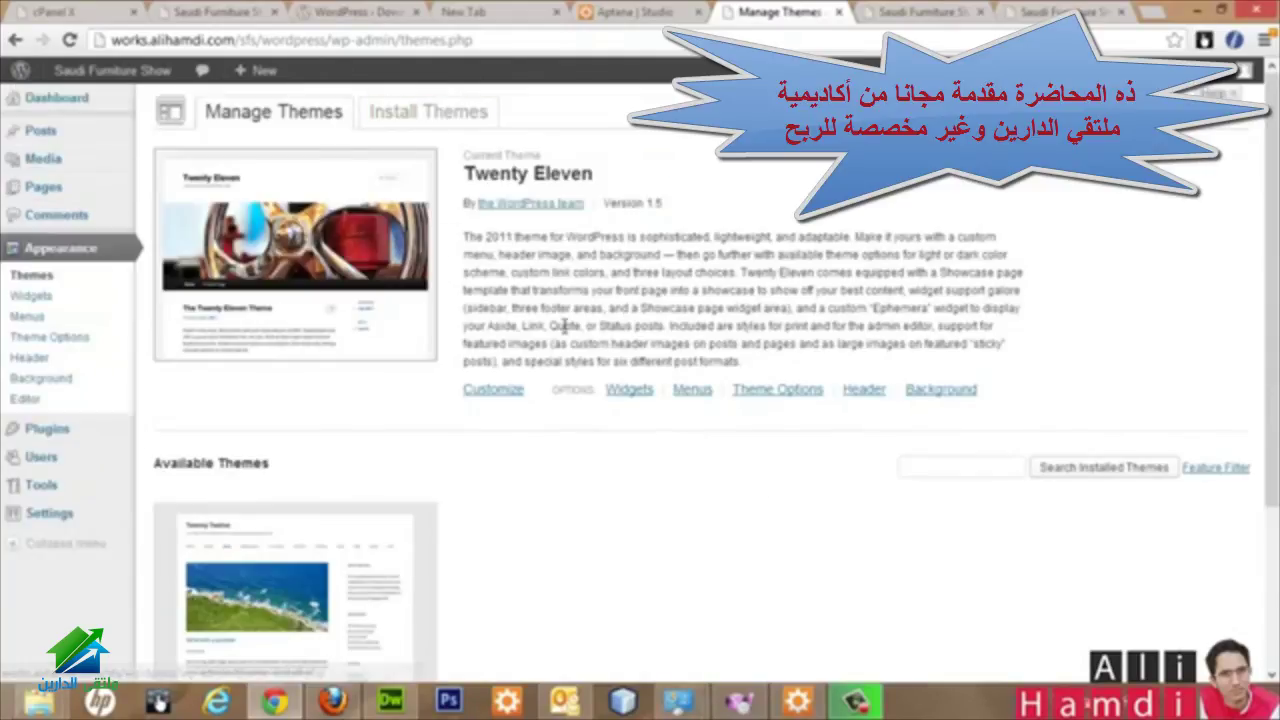
click(428, 111)
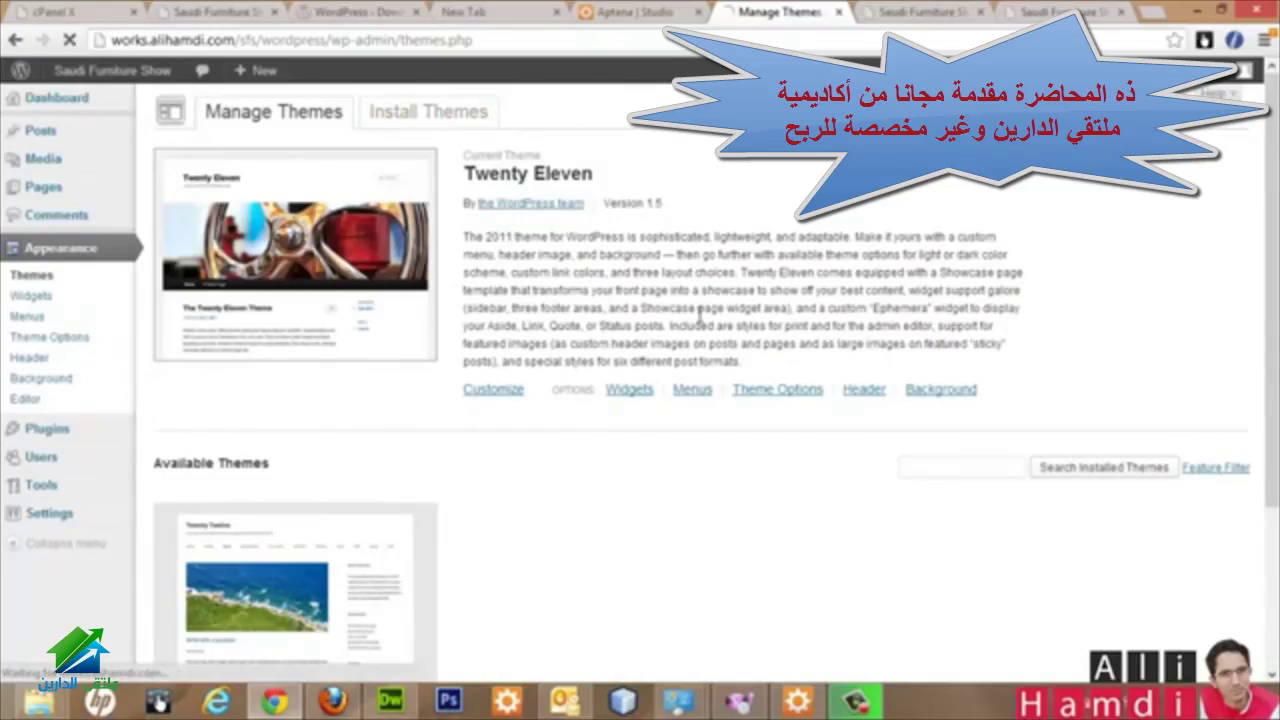
scroll(443, 249, down, 2)
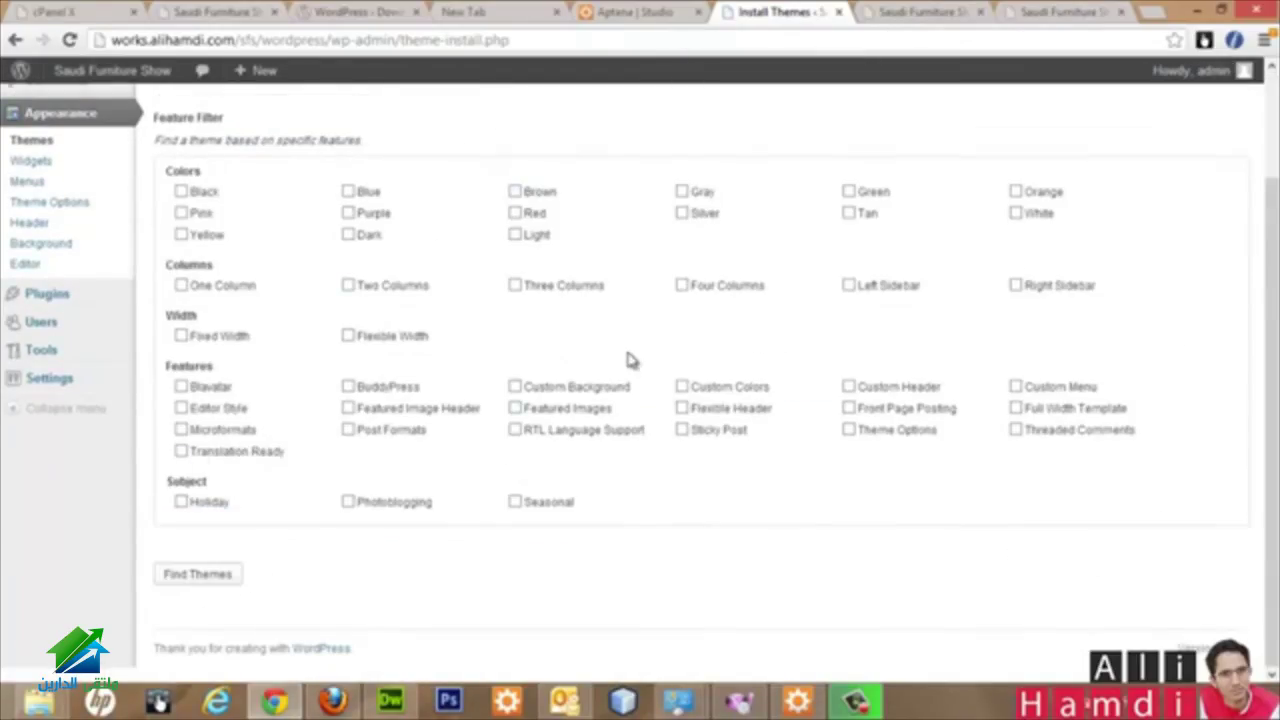
scroll(629, 360, up, 2)
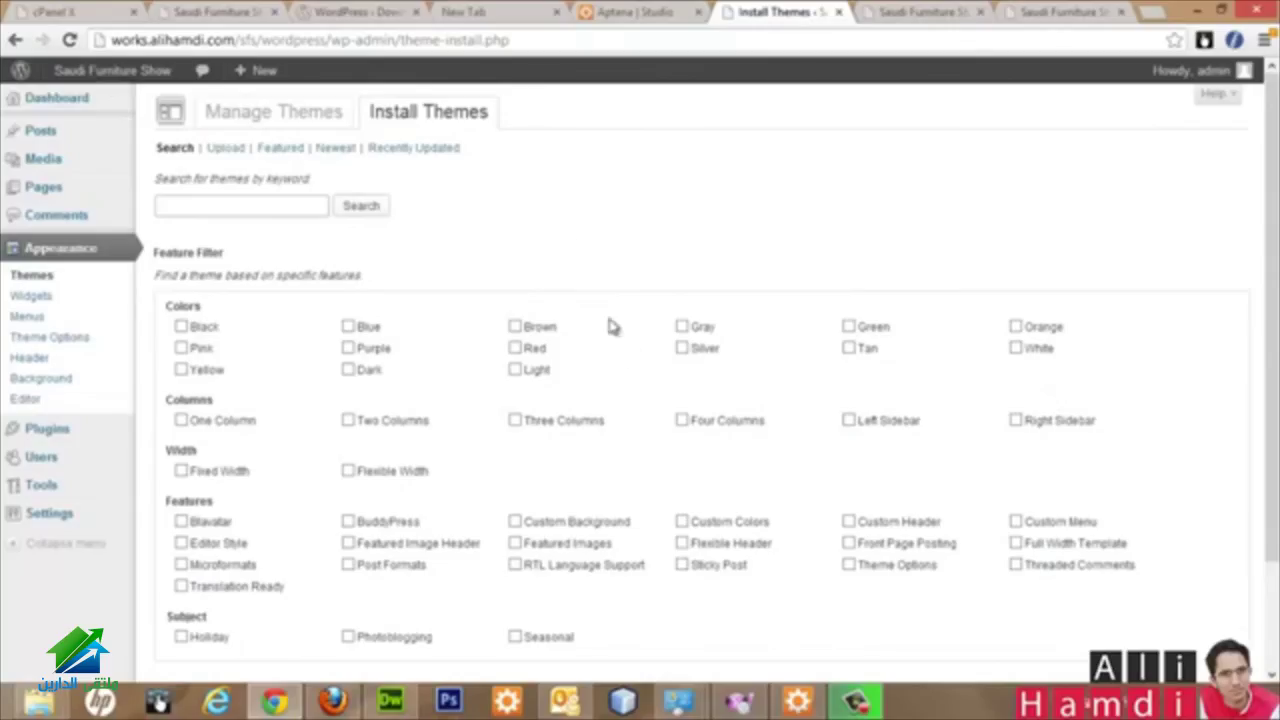
click(226, 148)
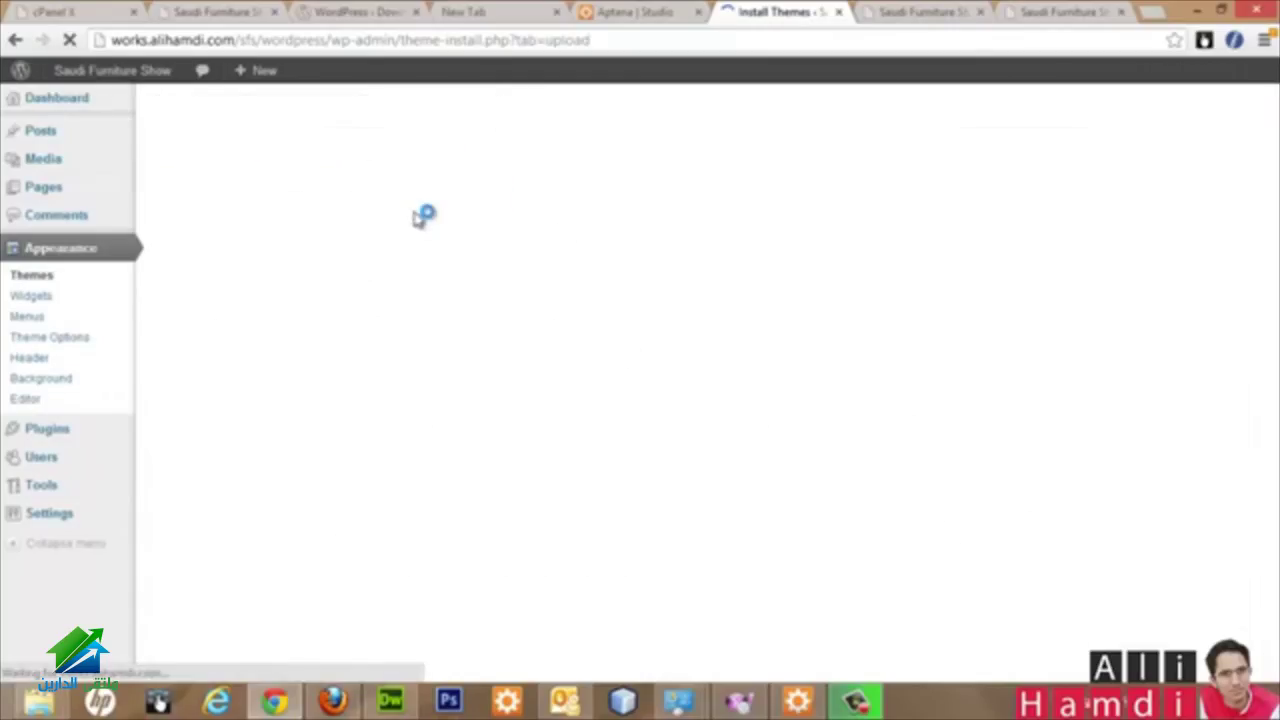